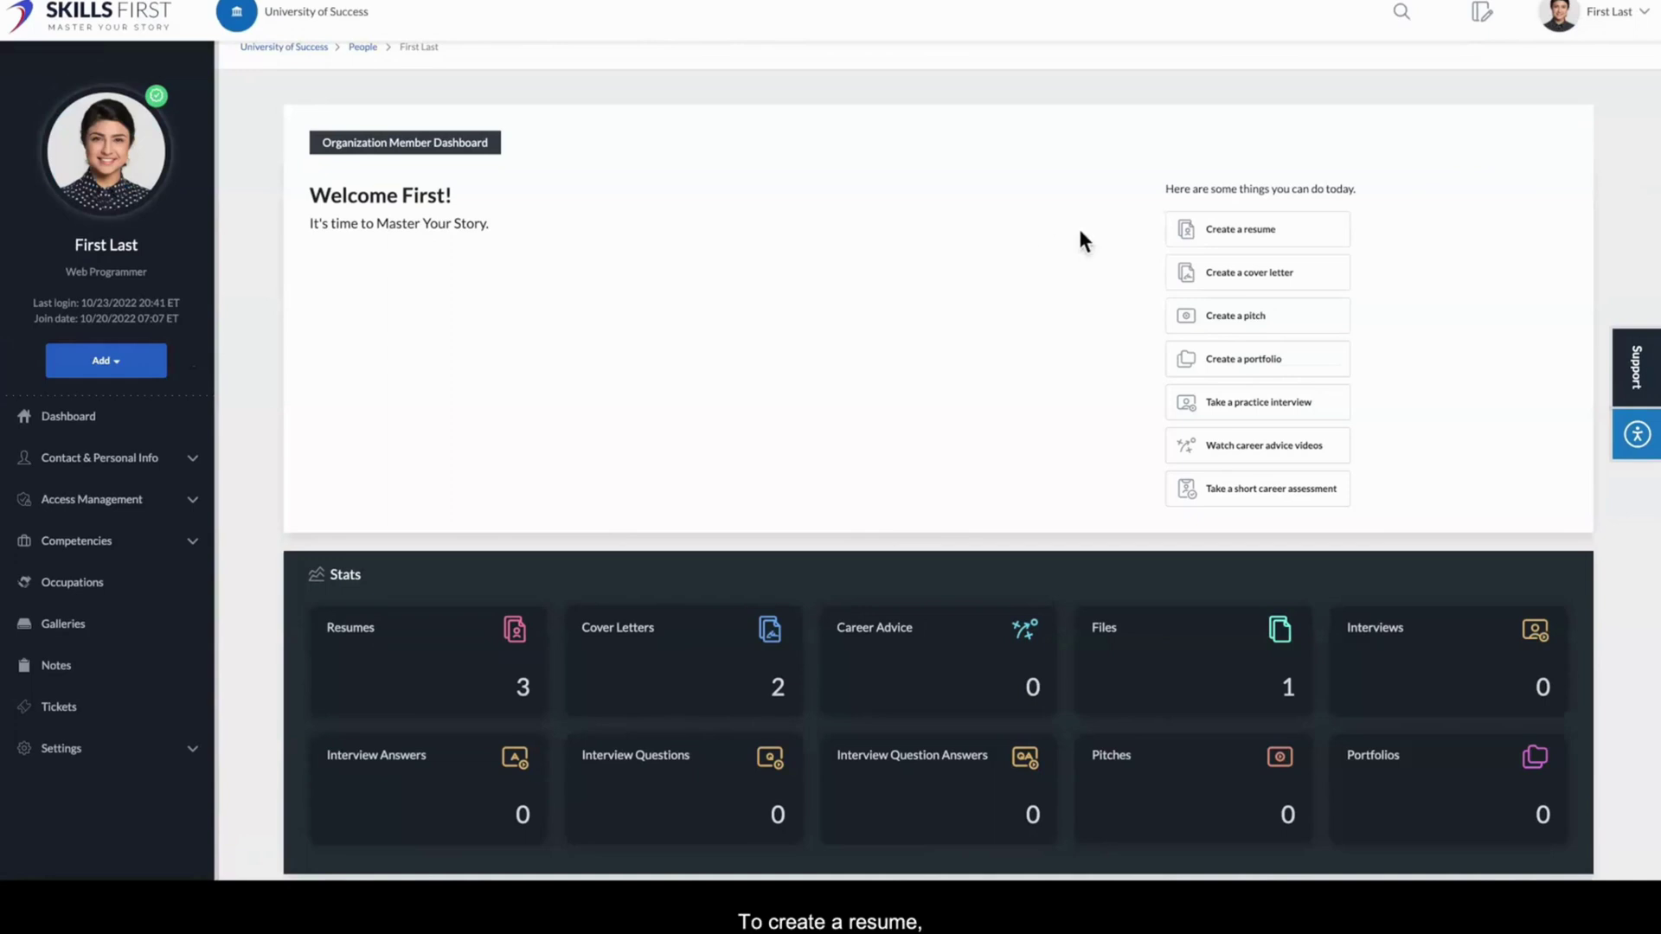
Step: Start a new resume from the dashboard with Create a resume
click(1246, 232)
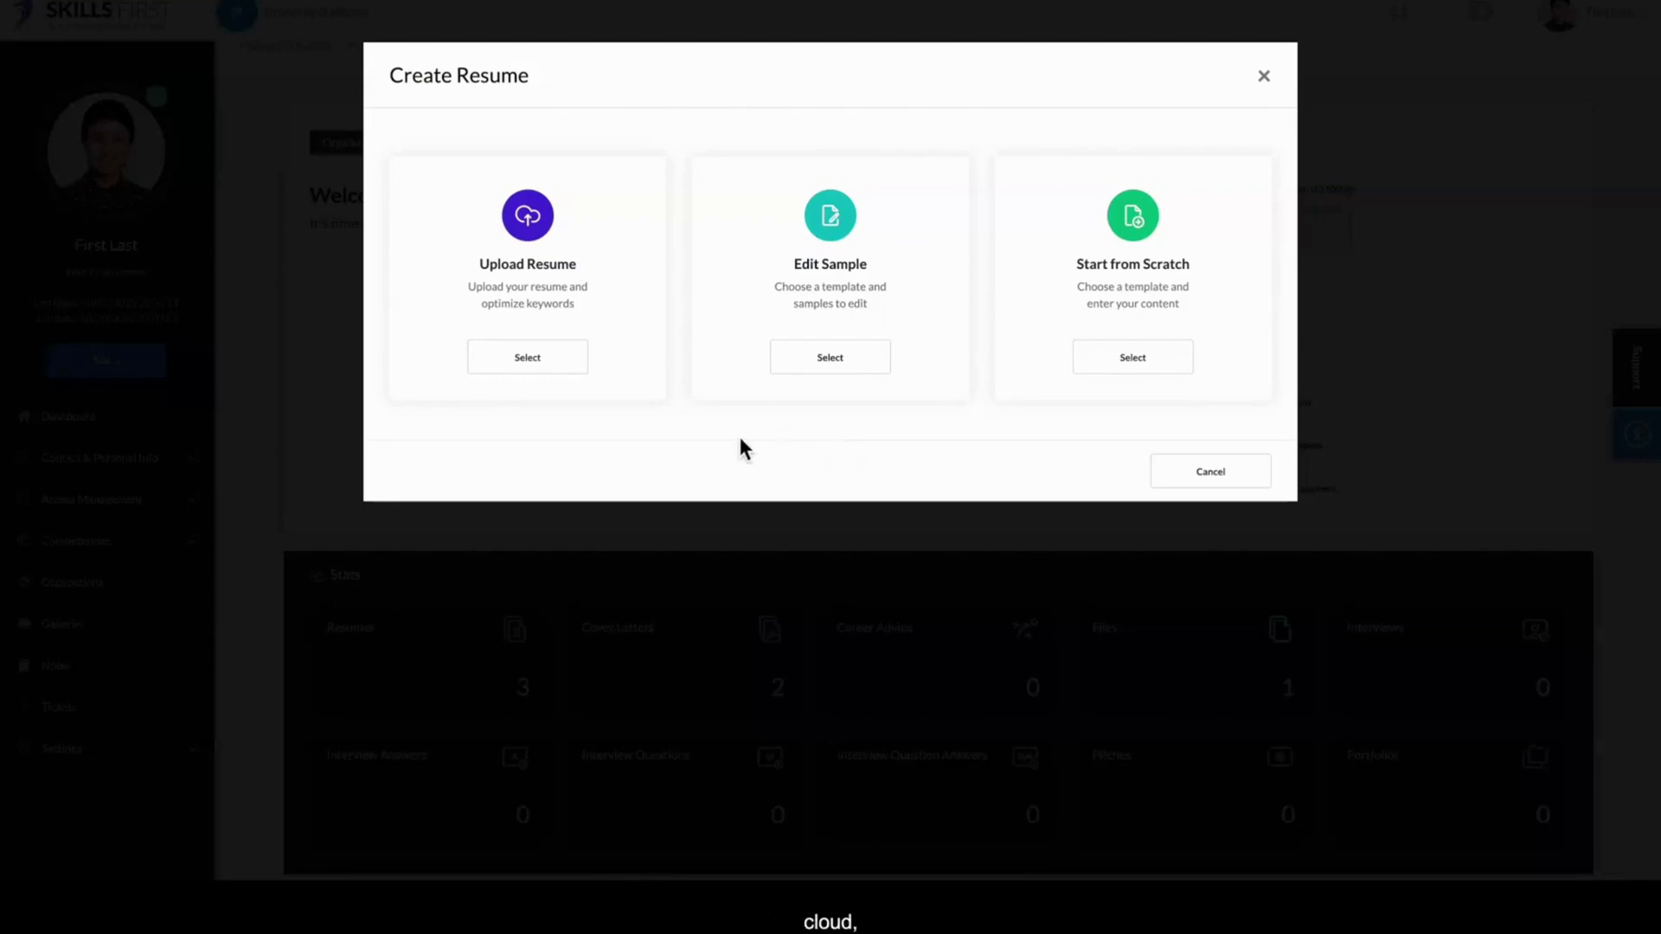
Step: Create an upload-based resume named 'My Resume'
click(523, 361)
click(593, 257)
text(My Resume)
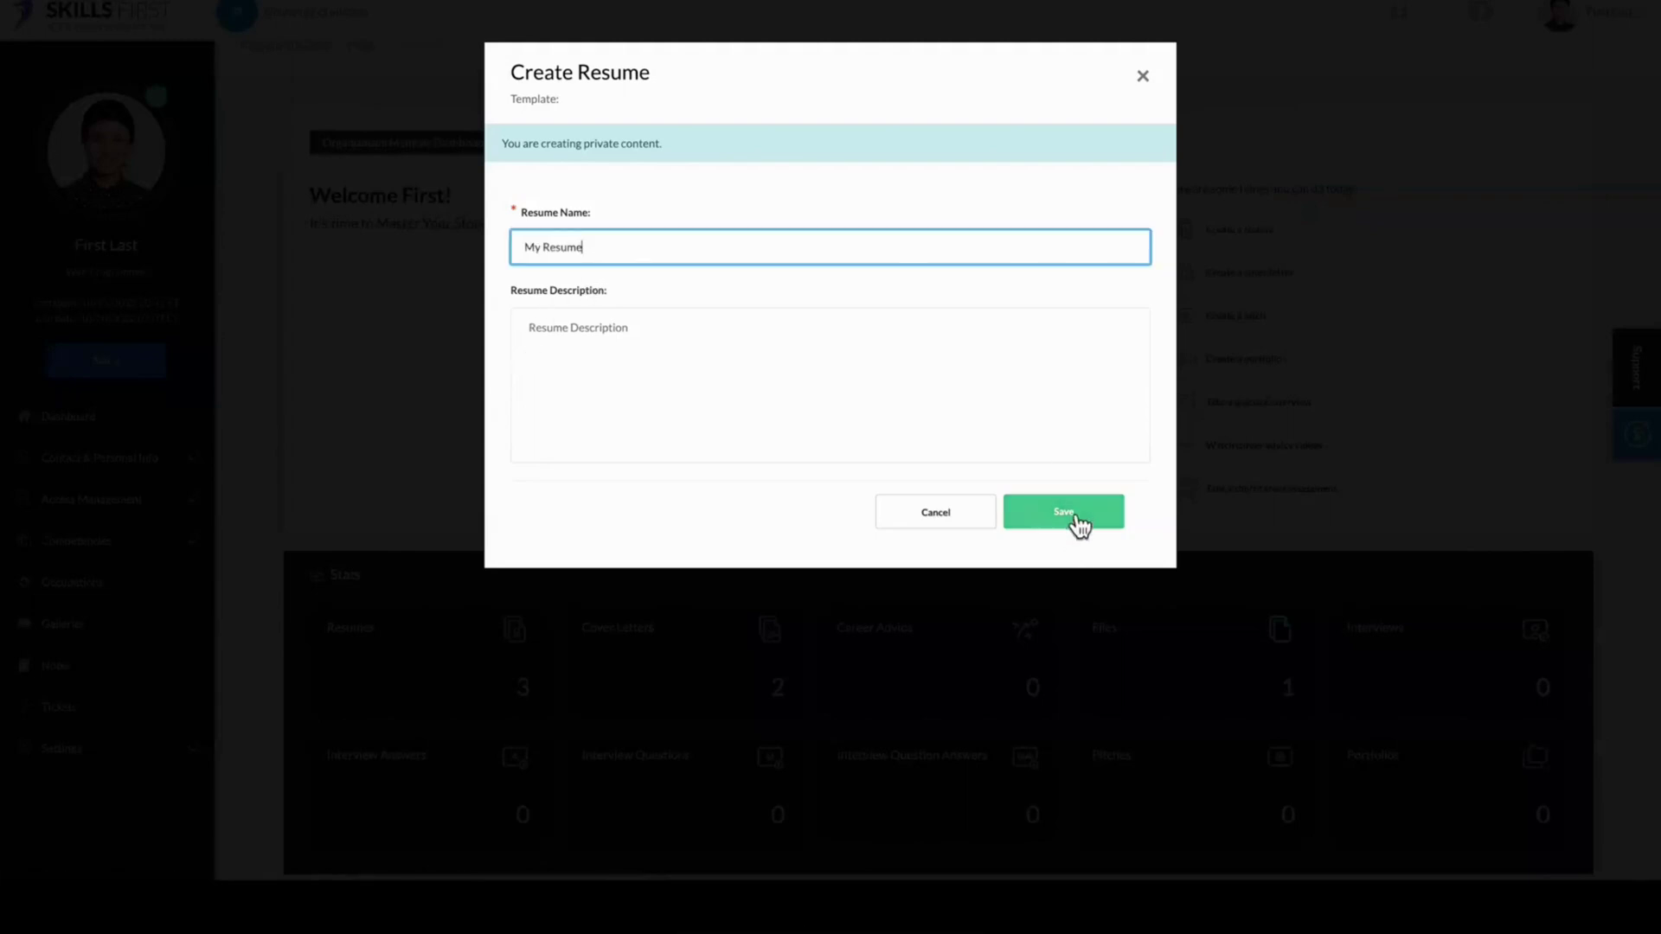
click(1076, 526)
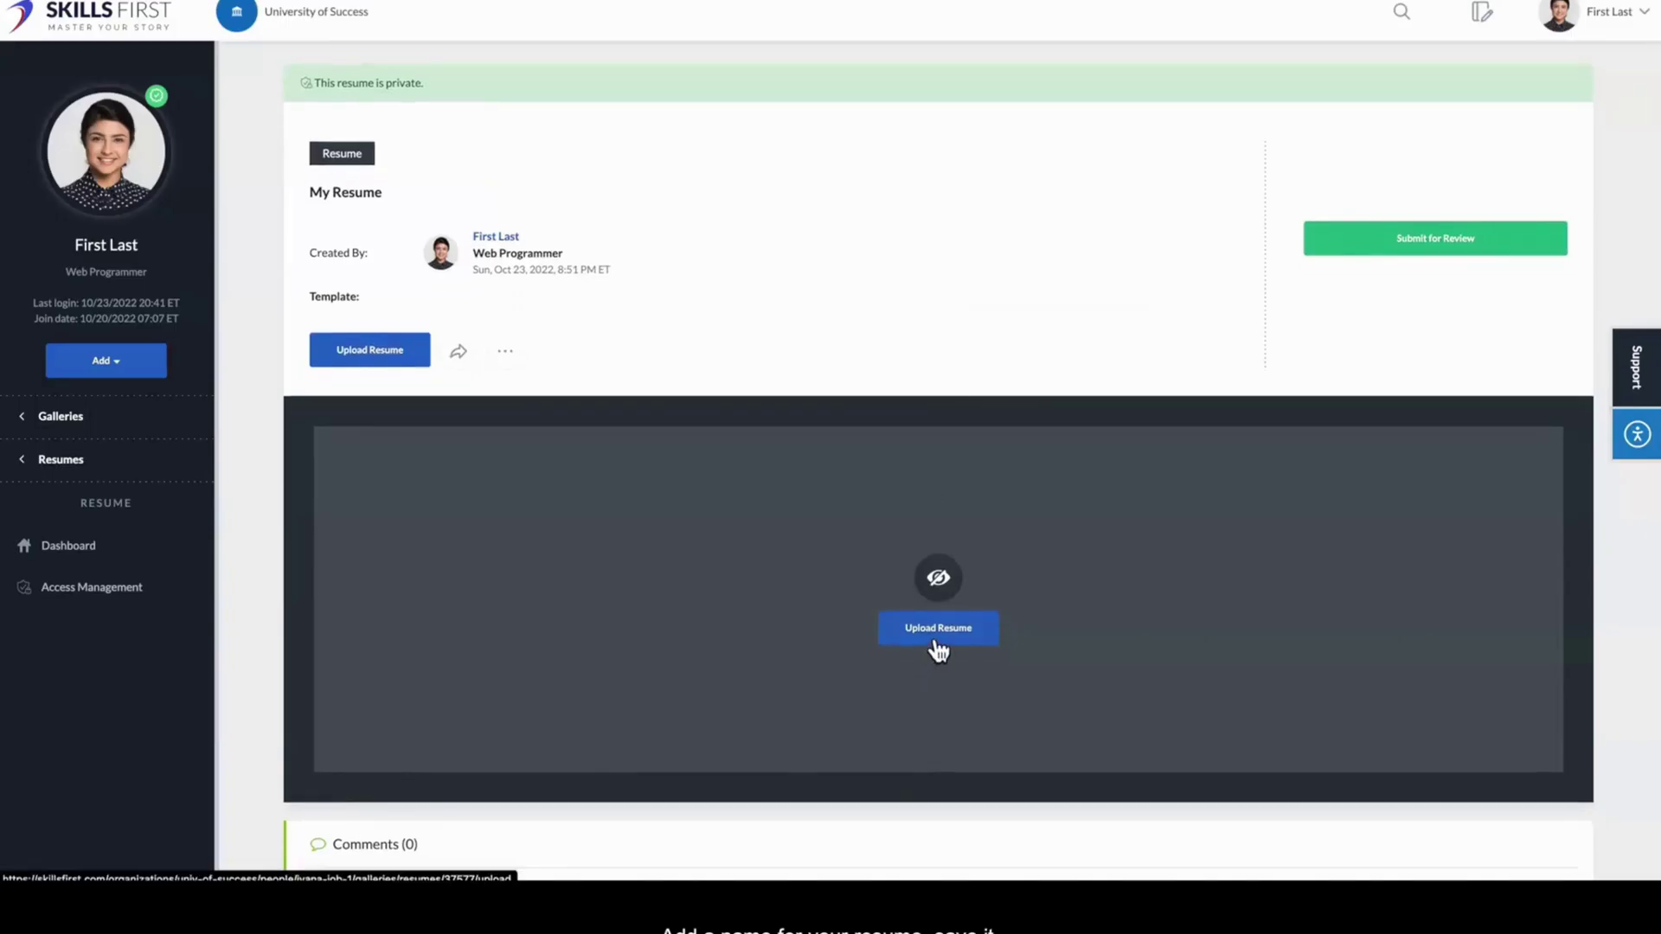
Step: Upload FirstLast_Resume.pdf into My Resume and view its preview
click(927, 635)
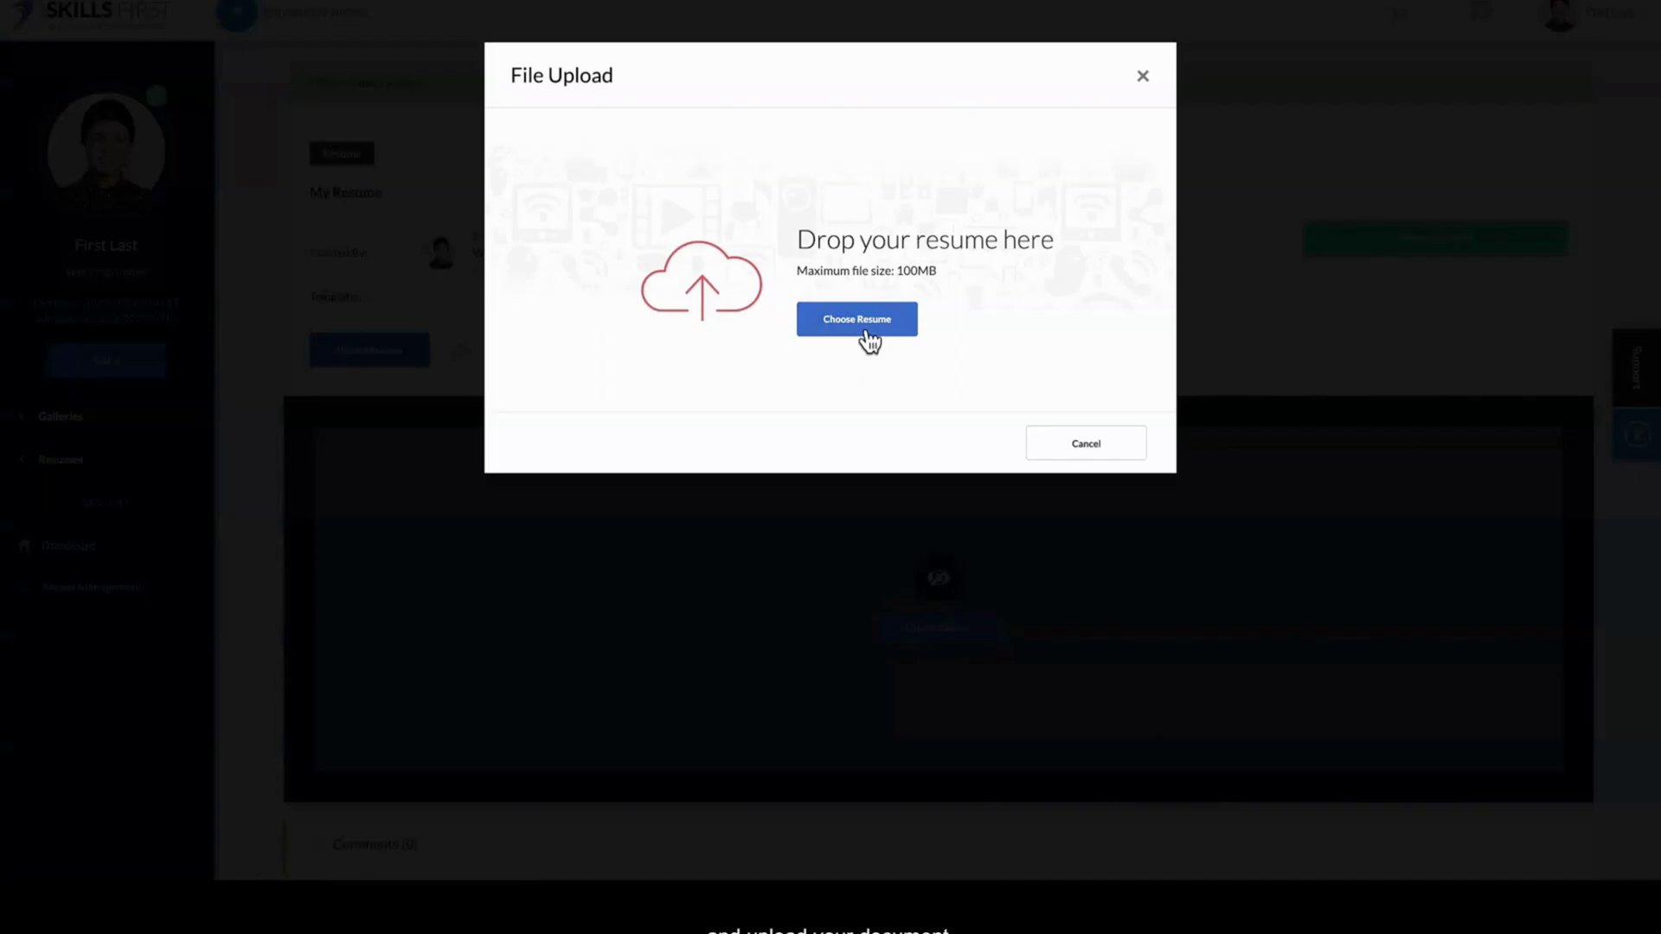
click(866, 334)
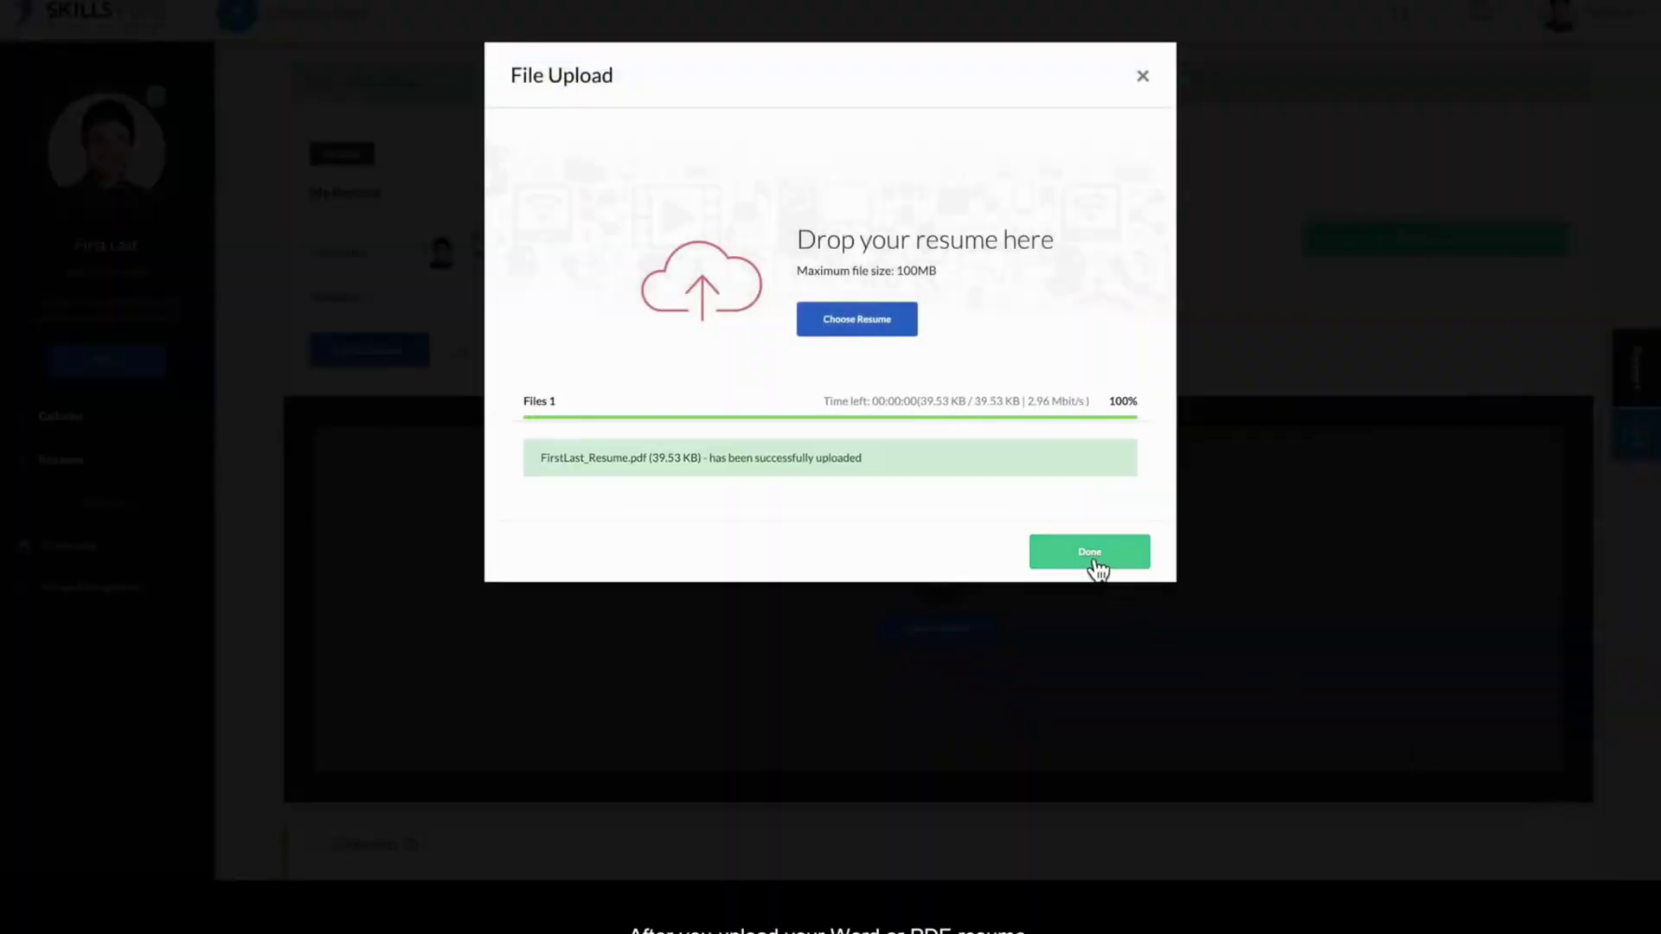
click(1095, 562)
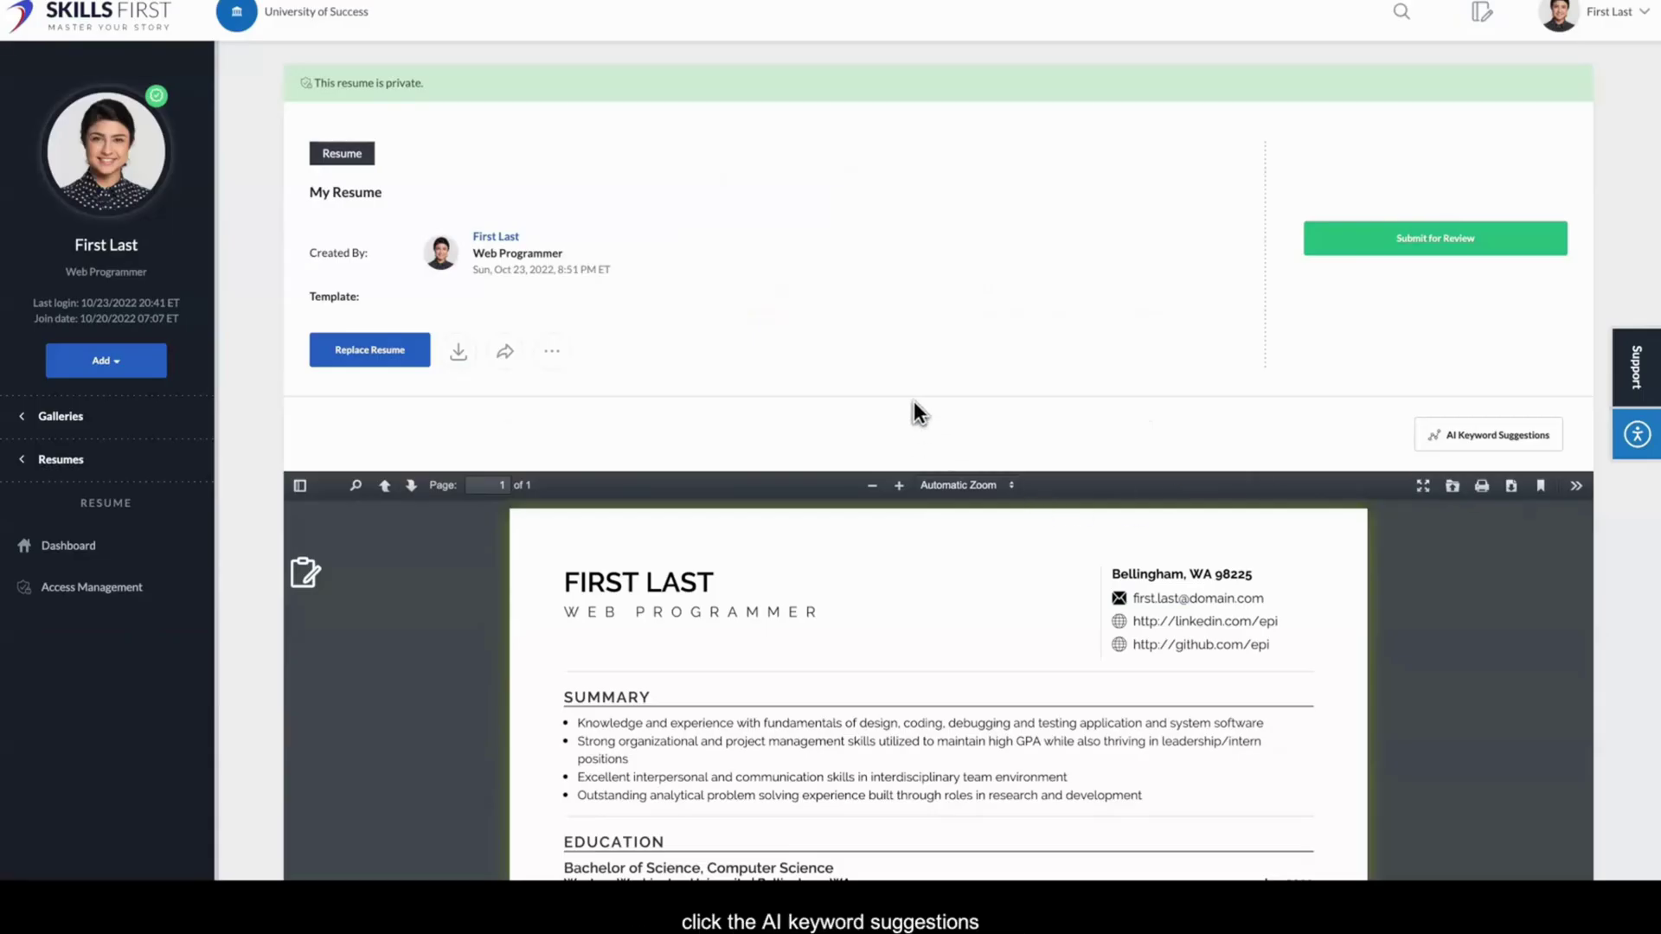
scroll(913, 402, up, 1)
Step: Paste the job description into AI Keyword Suggestions and generate keyword suggestions
click(1464, 504)
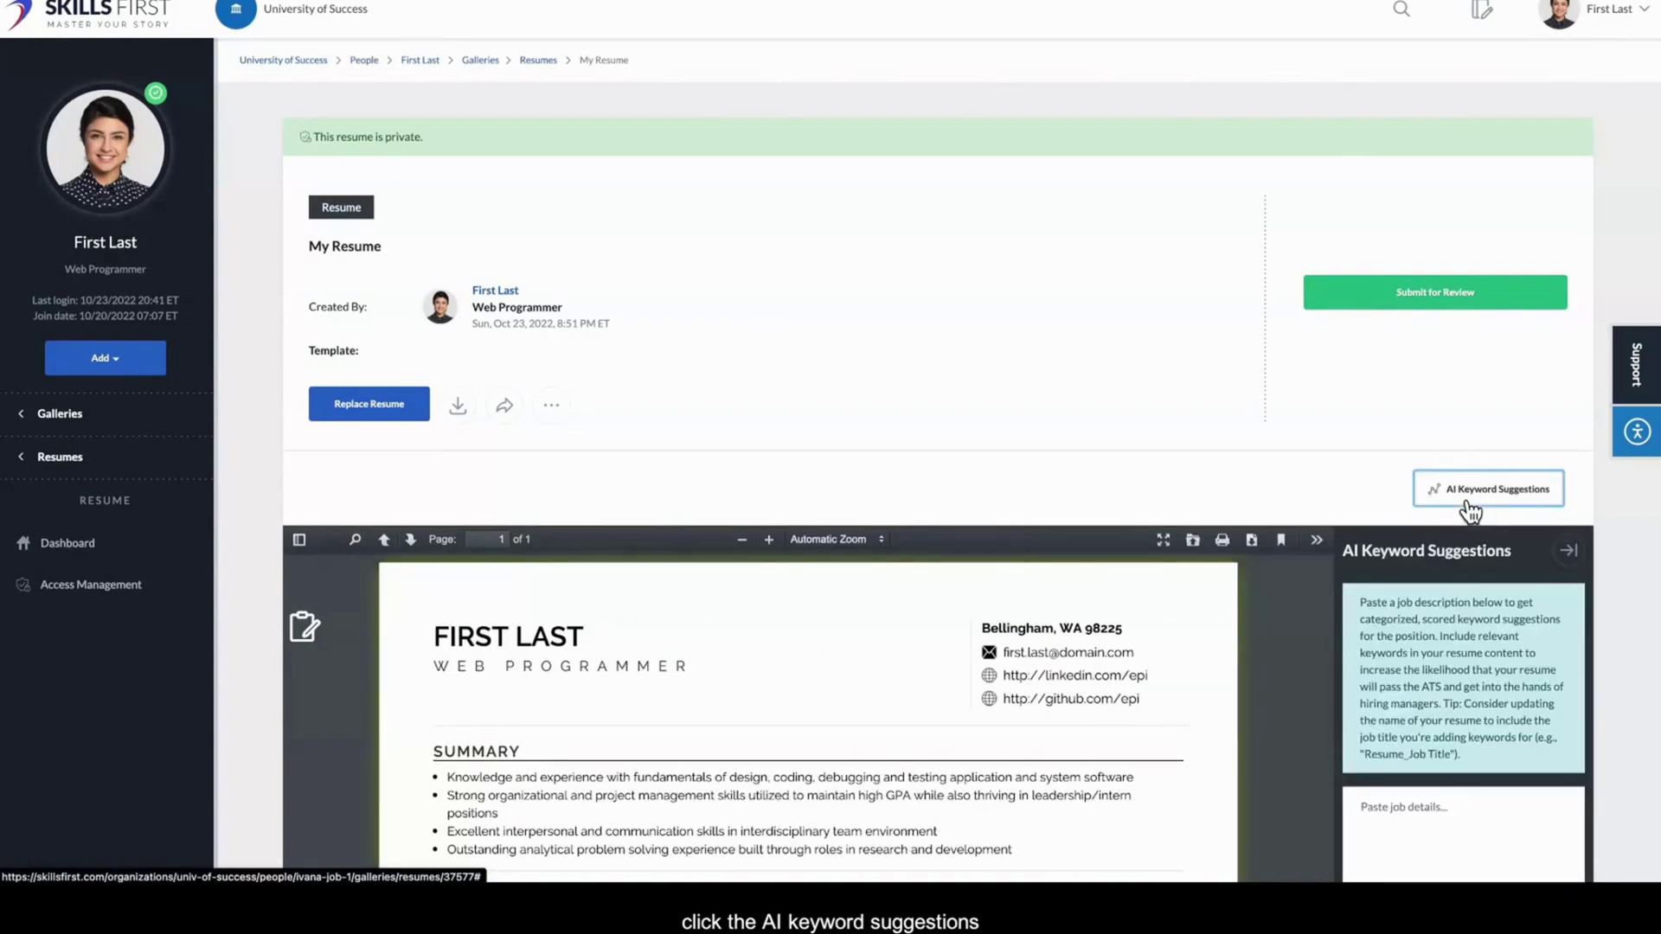
scroll(1389, 448, down, 3)
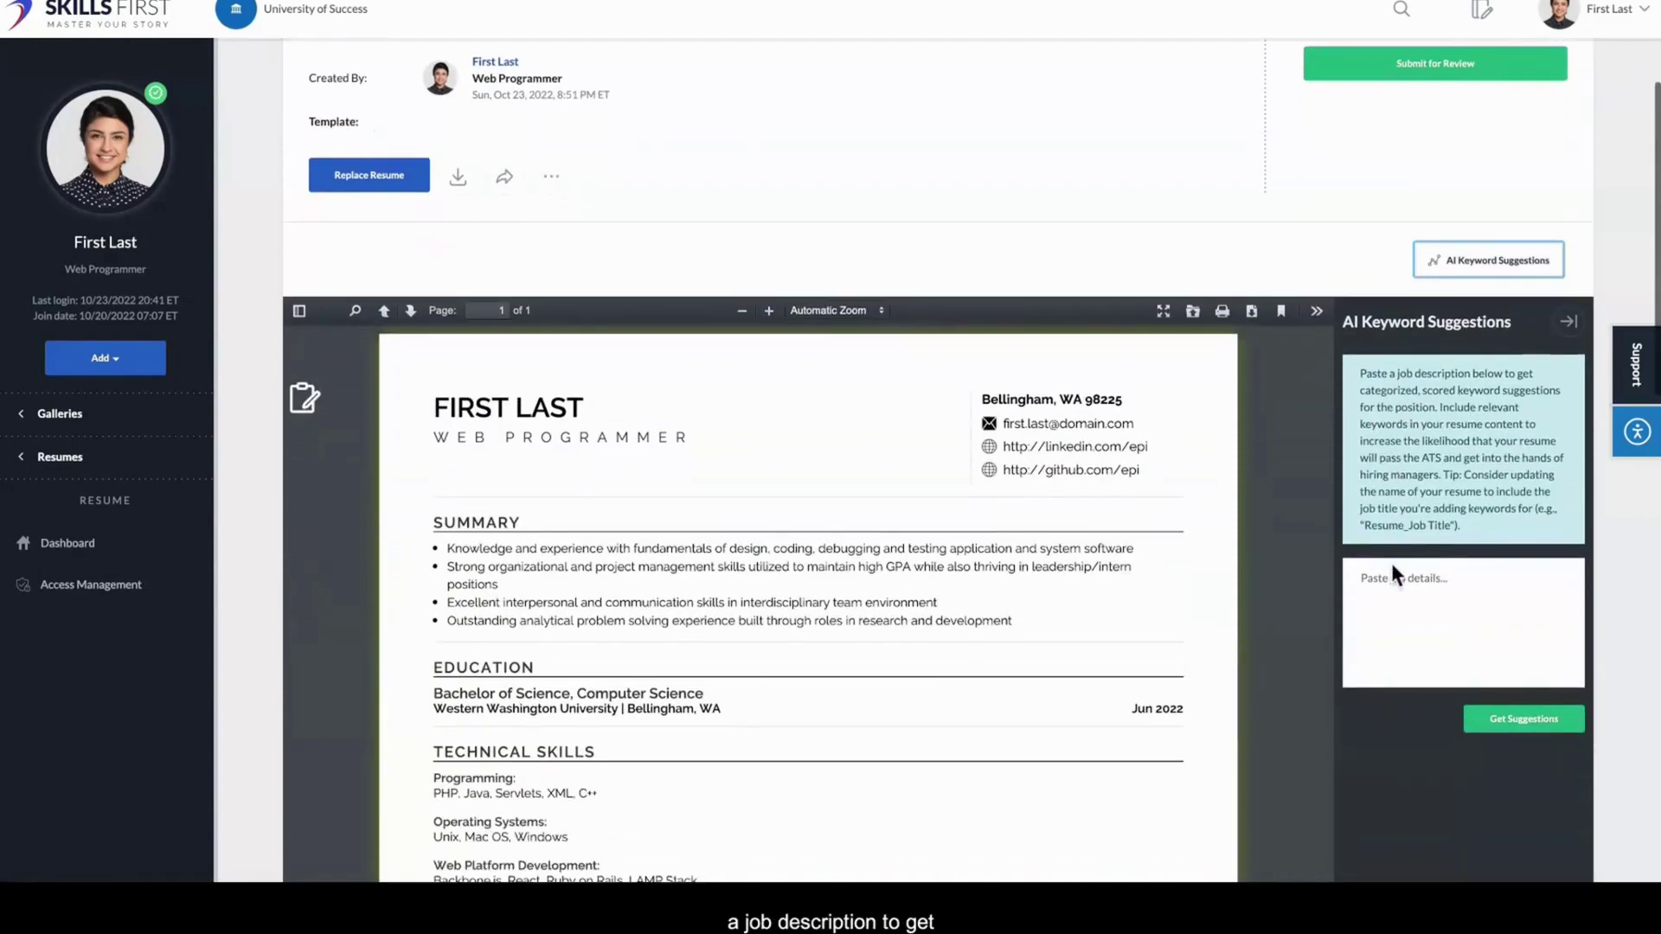
click(1388, 591)
key(ctrl+v)
click(1524, 719)
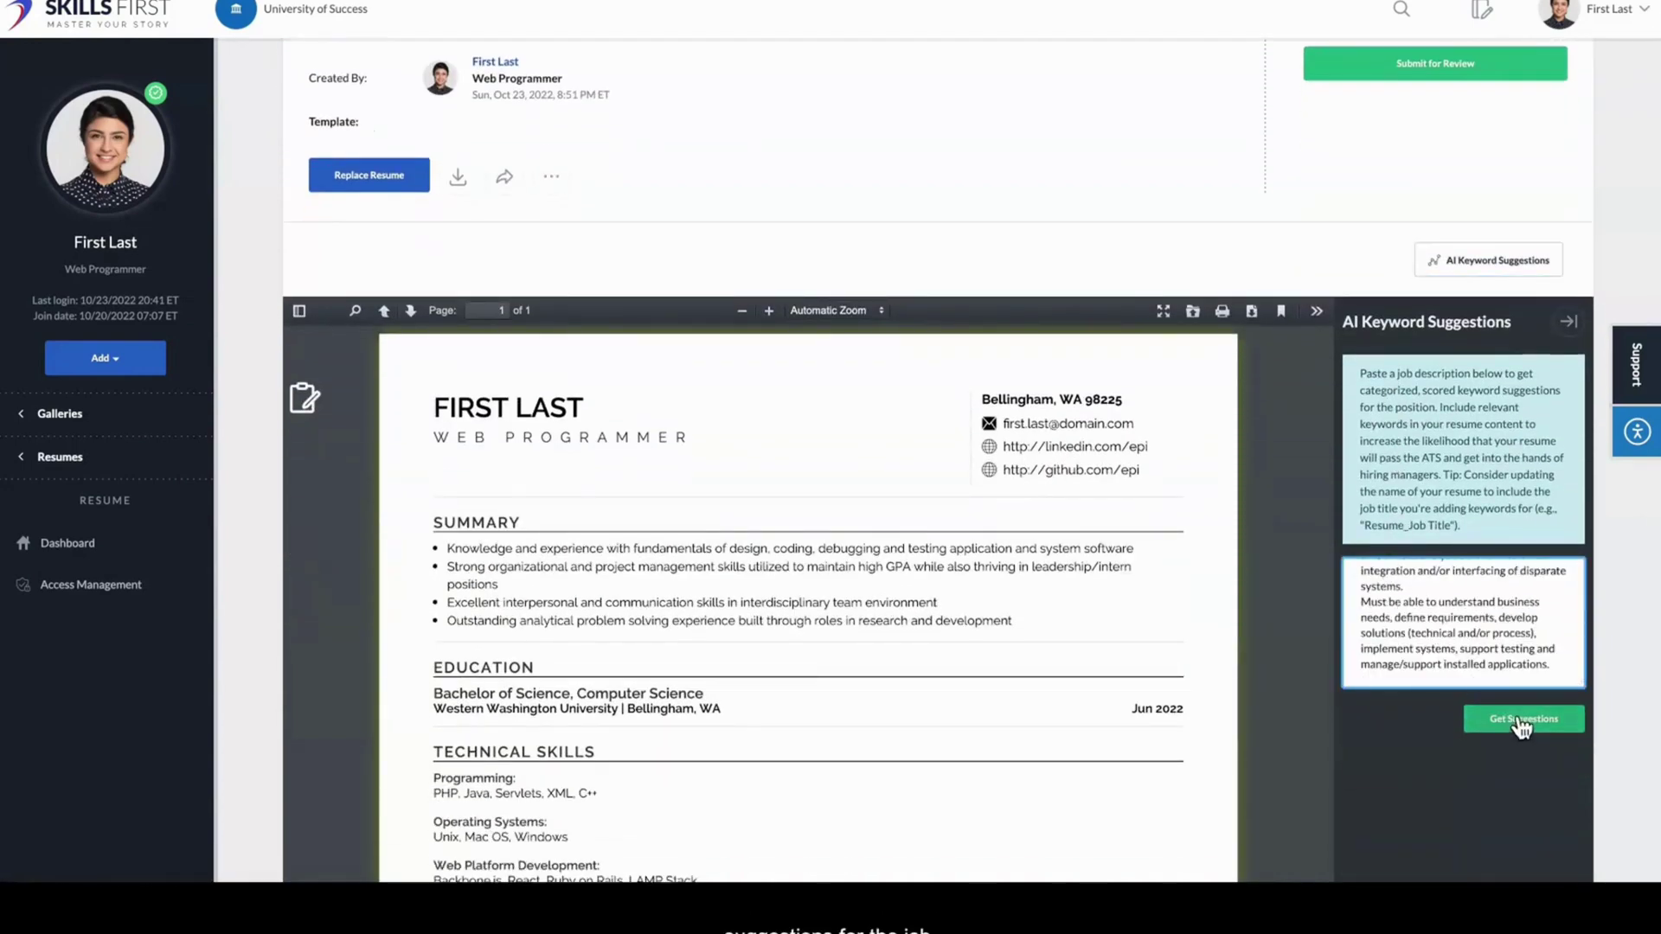
Step: Review the 8 matching and 48 suggested keywords, selecting SSIS through SQL
scroll(1620, 676, down, 3)
scroll(1618, 668, down, 2)
scroll(1555, 620, down, 3)
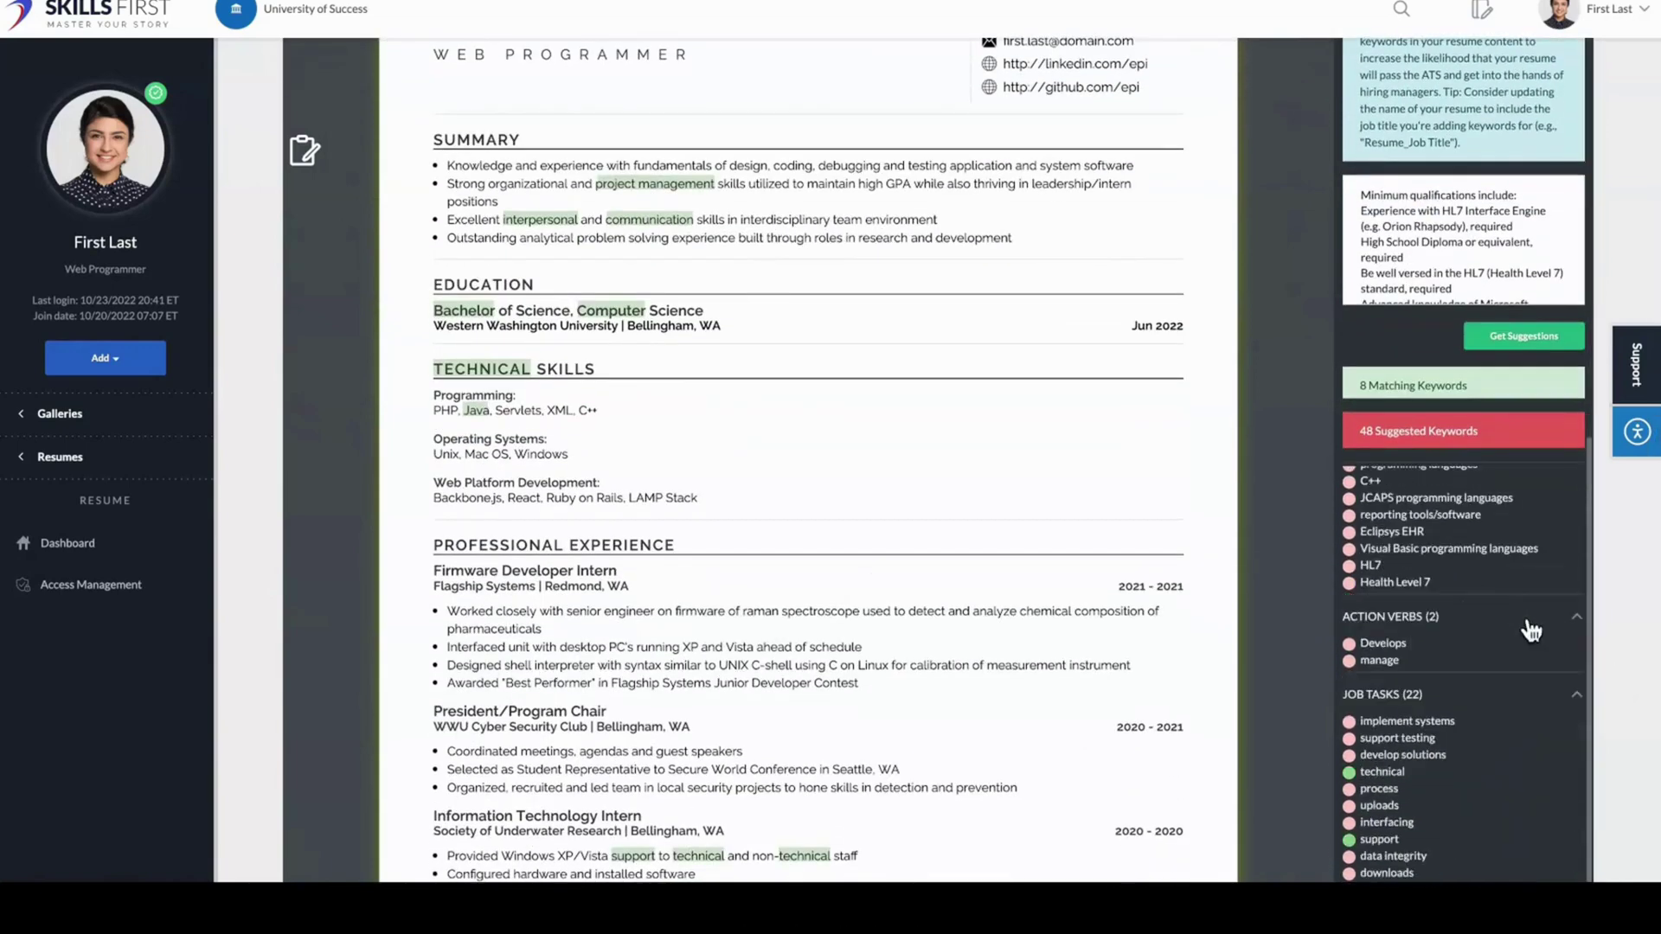
scroll(1521, 614, down, 2)
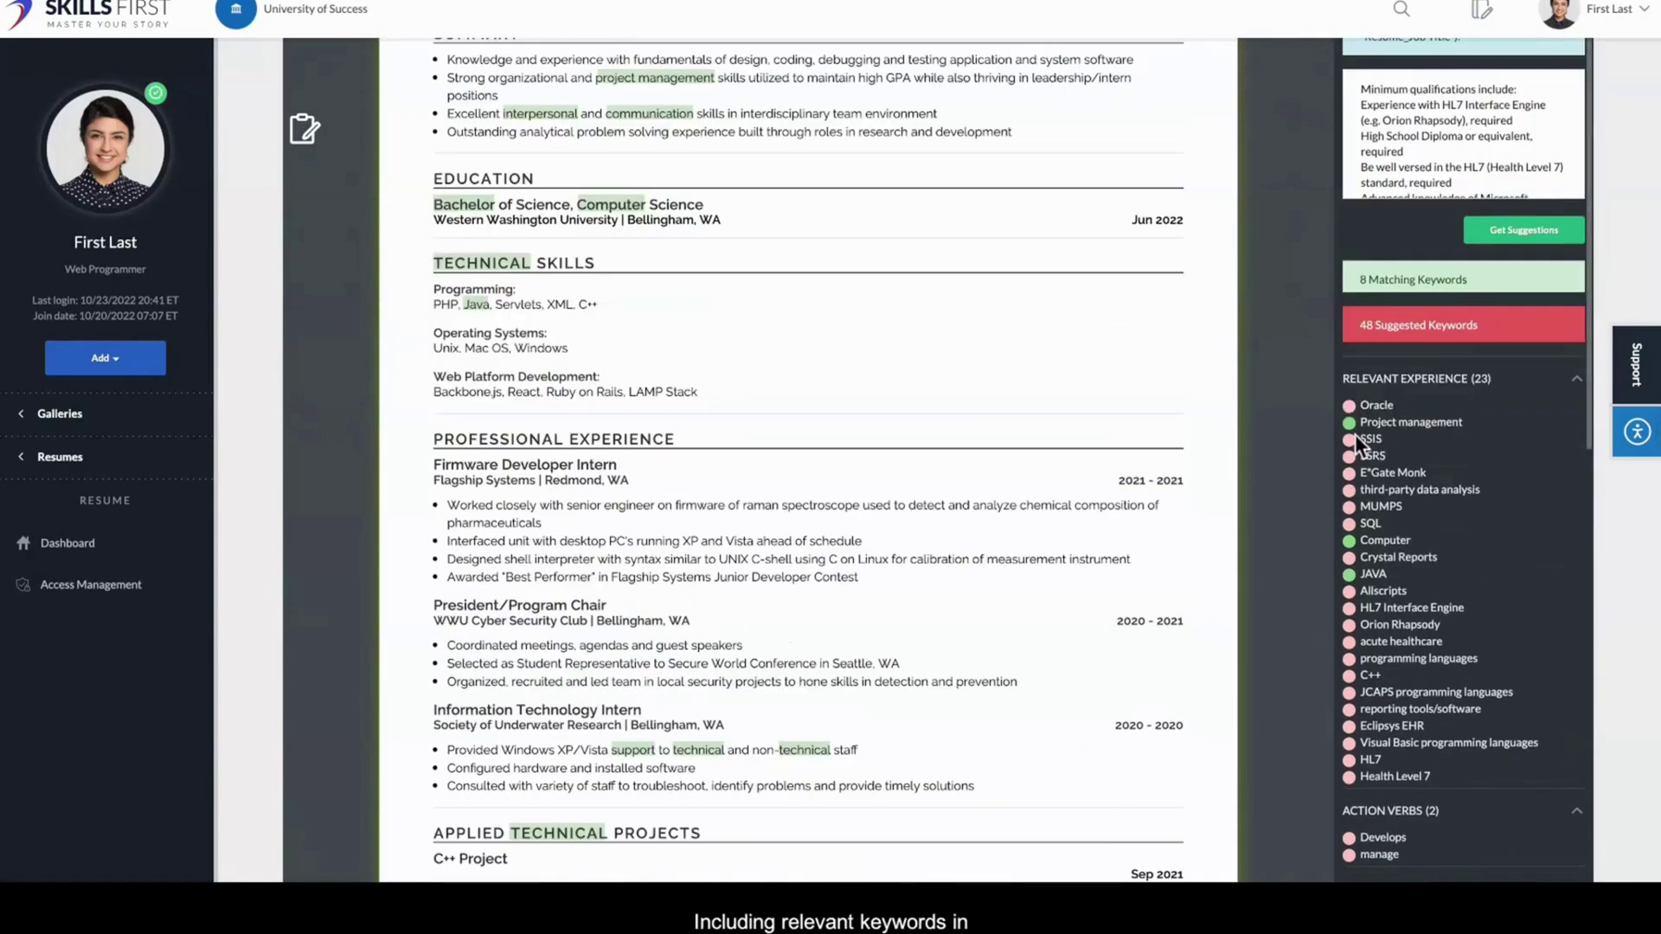
drag(1370, 444, 1436, 538)
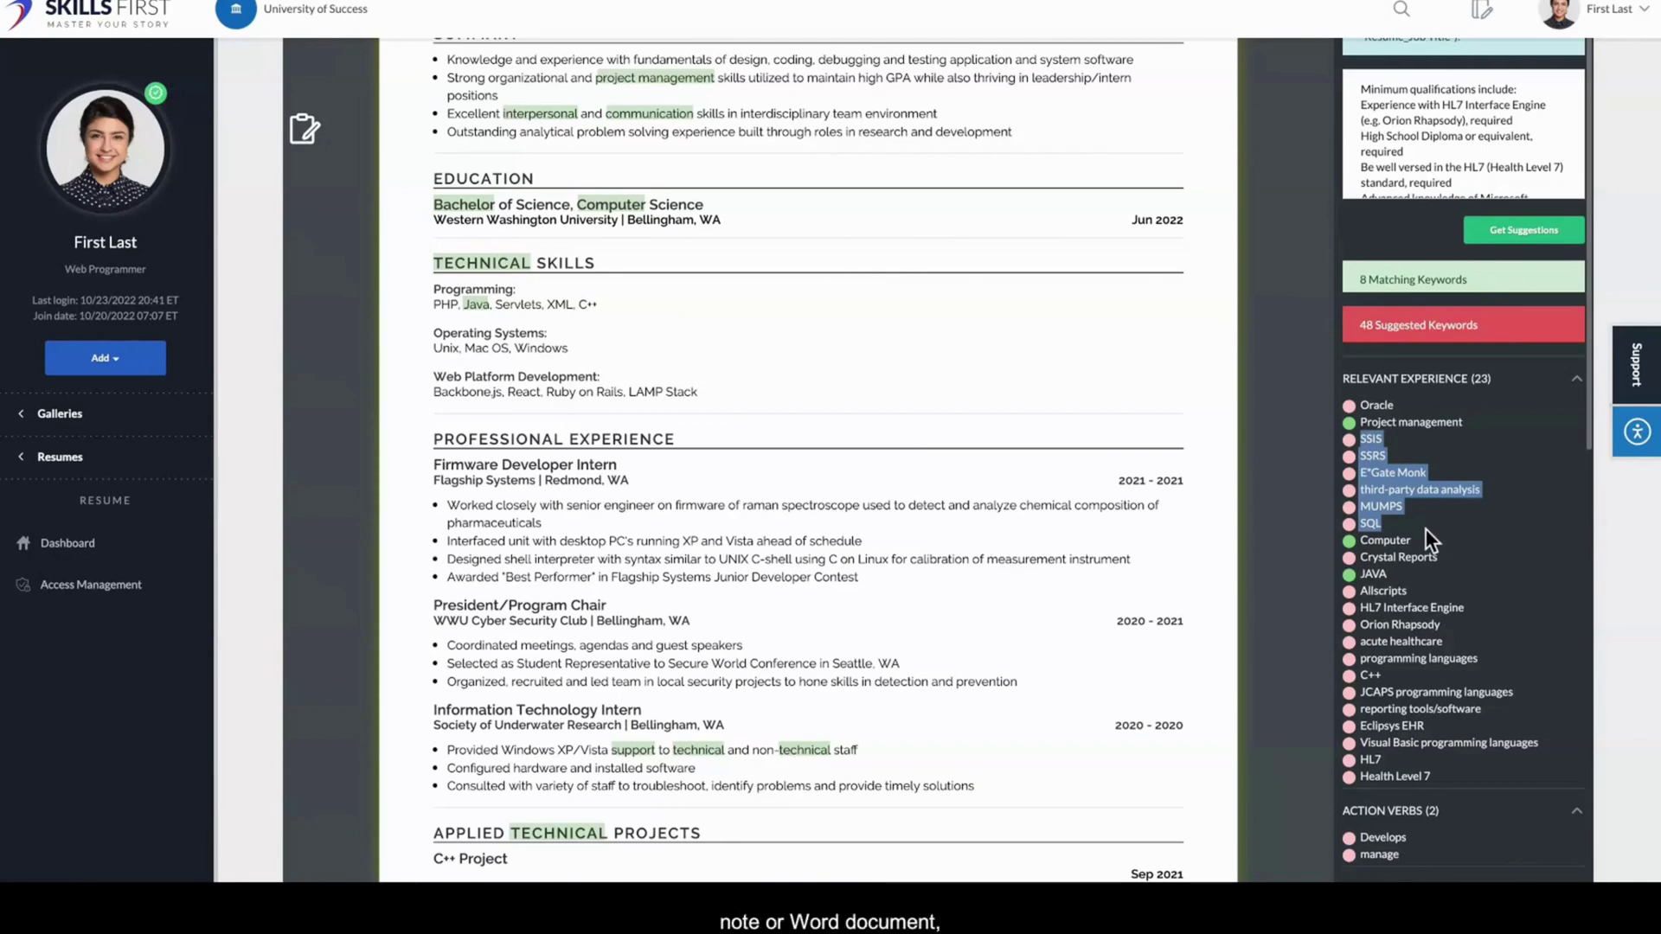
scroll(1104, 595, up, 4)
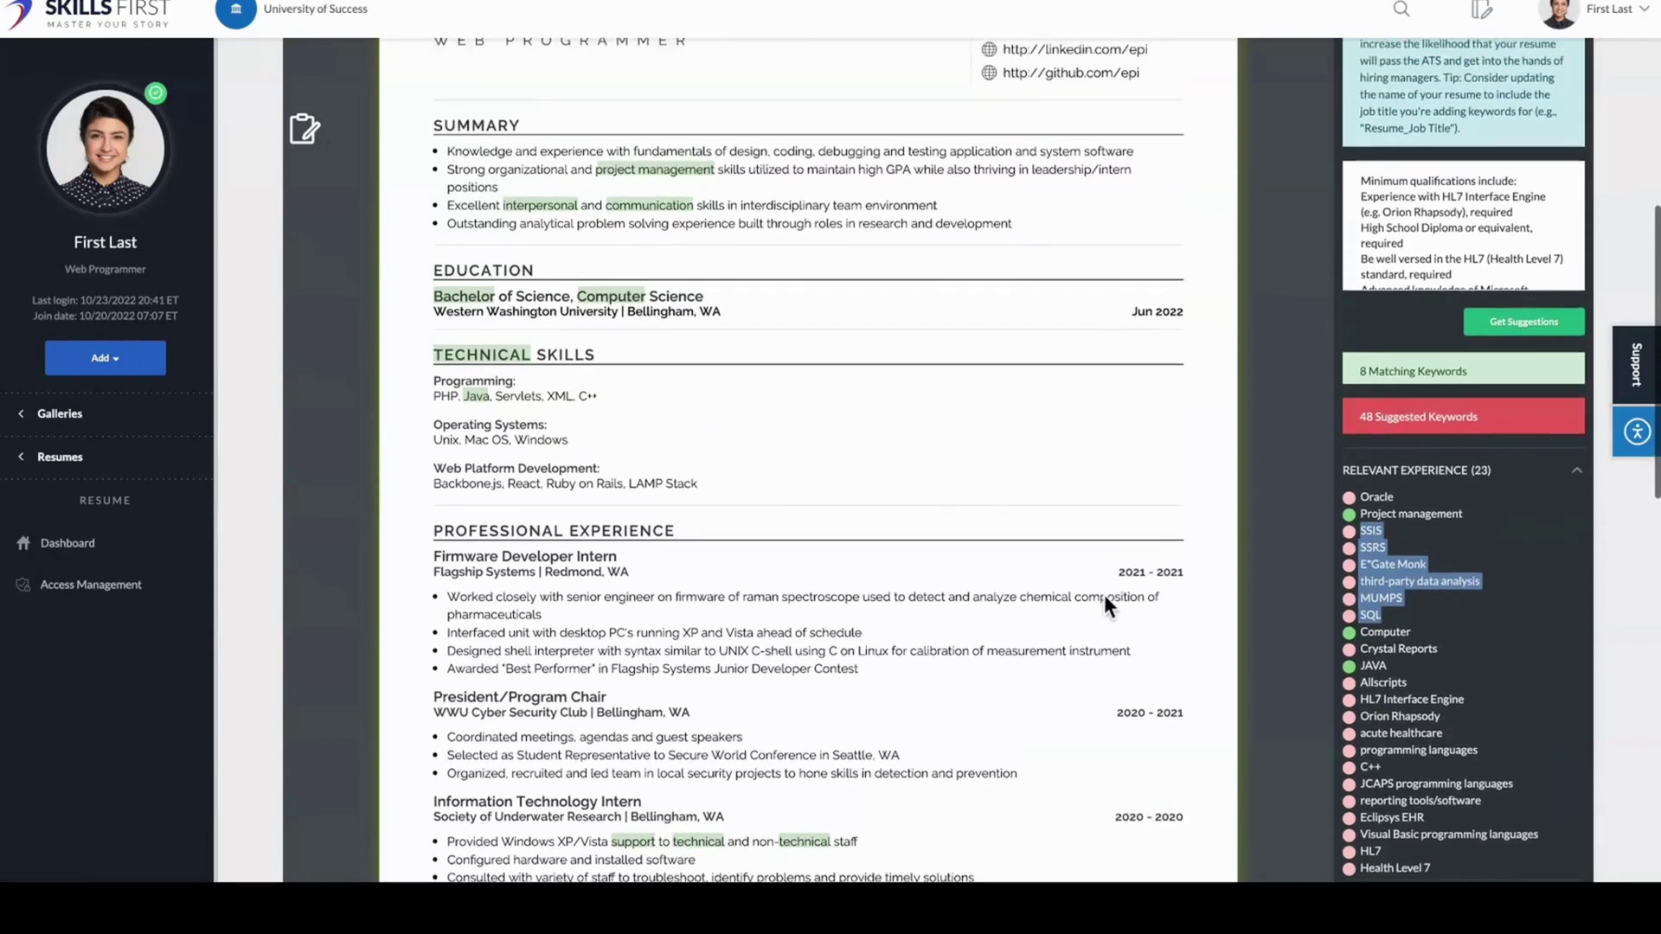
scroll(1104, 594, up, 4)
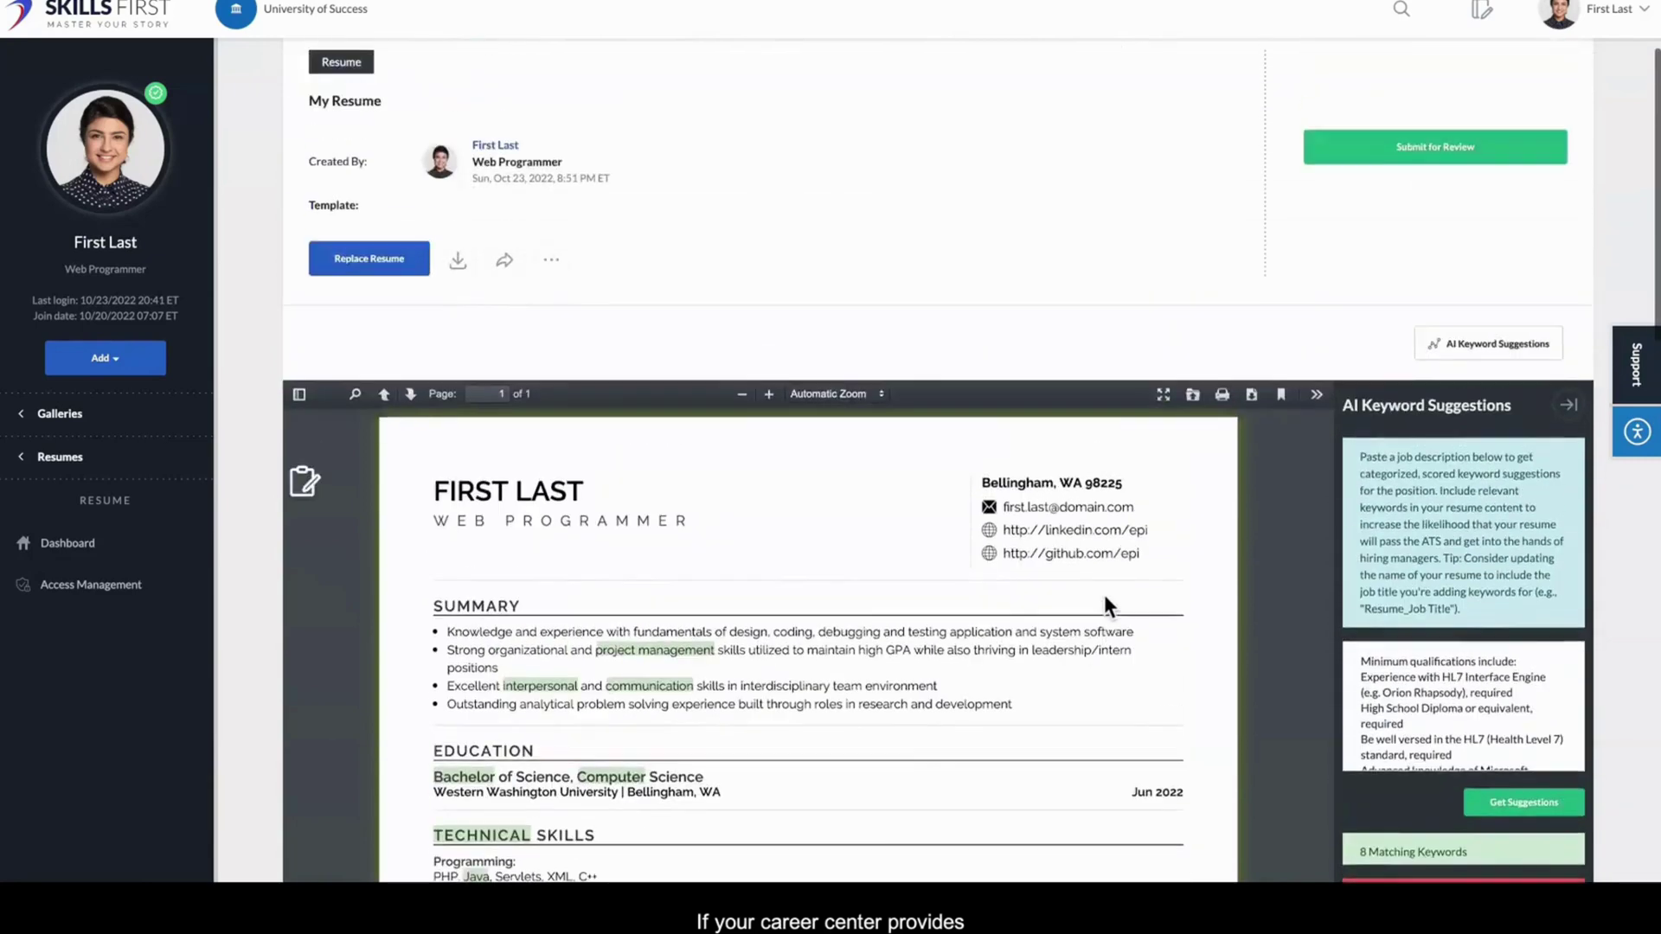
scroll(1104, 595, up, 1)
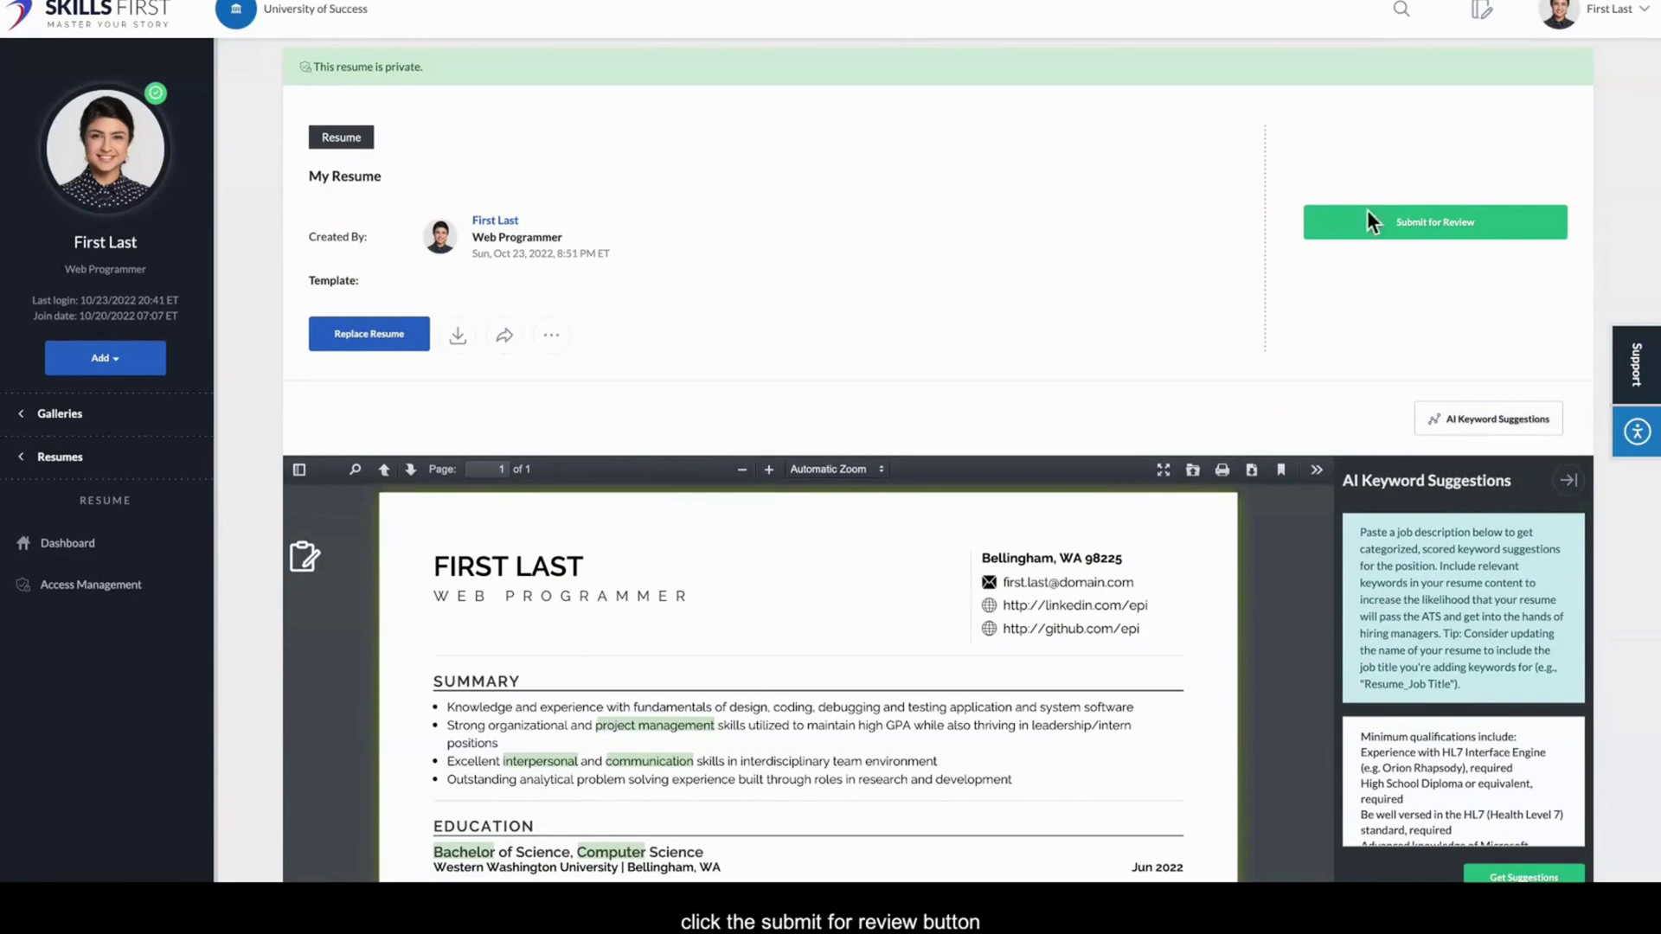
Step: Submit My Resume for review, then start a sample-based resume with the Bigelow template
click(1401, 222)
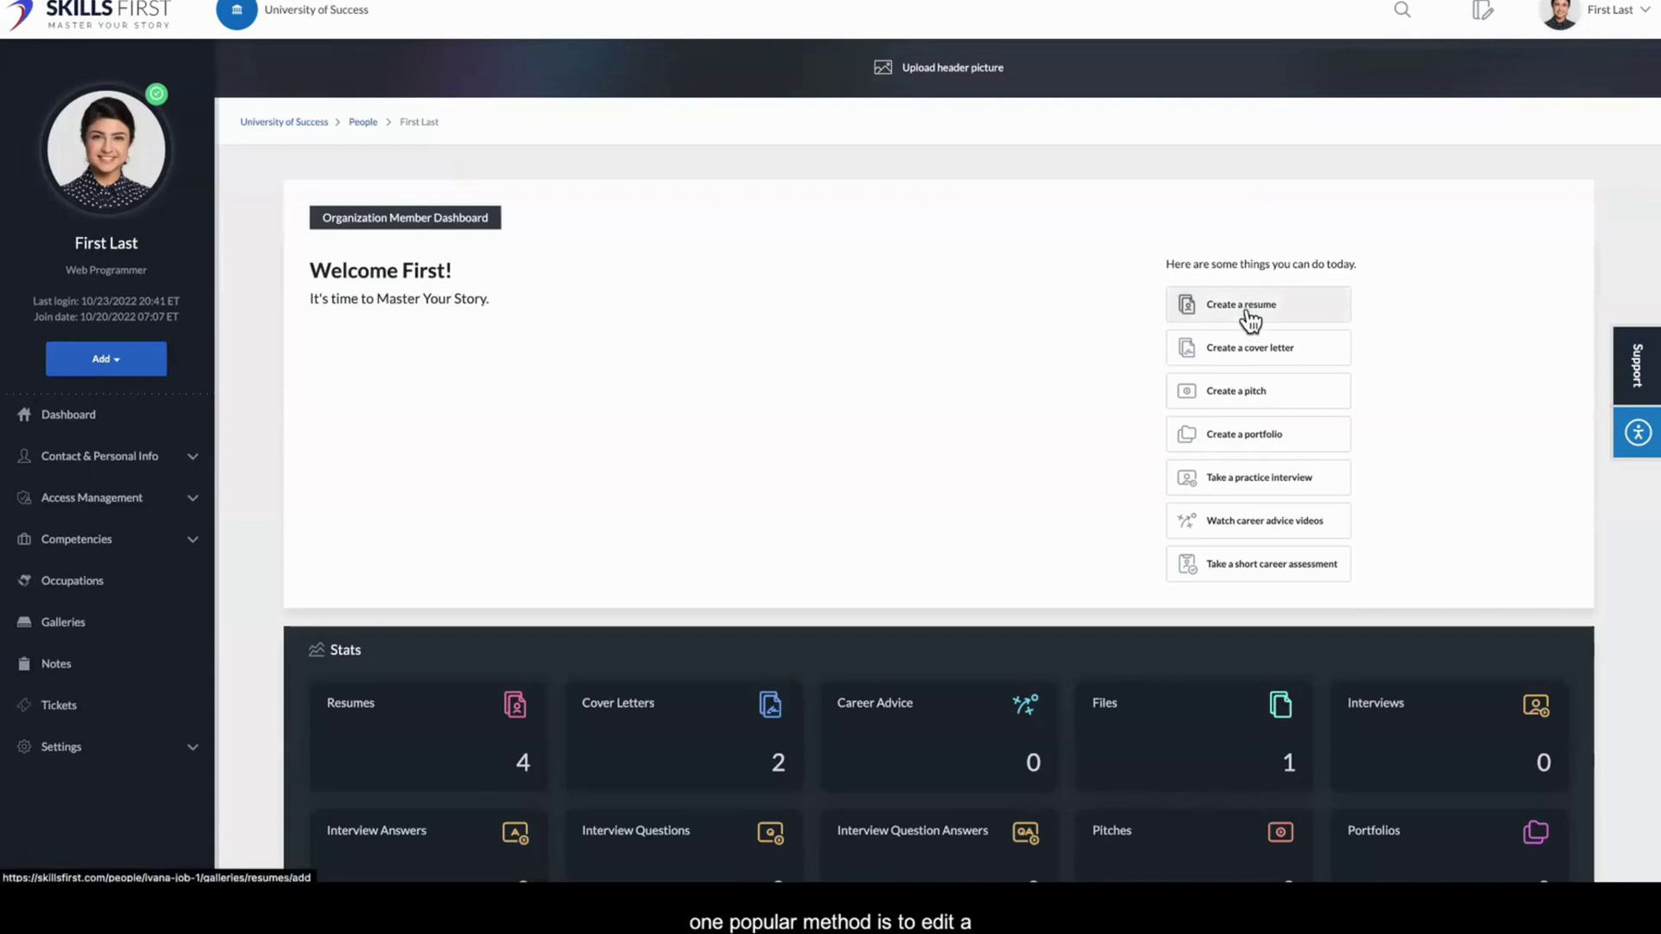
click(1248, 316)
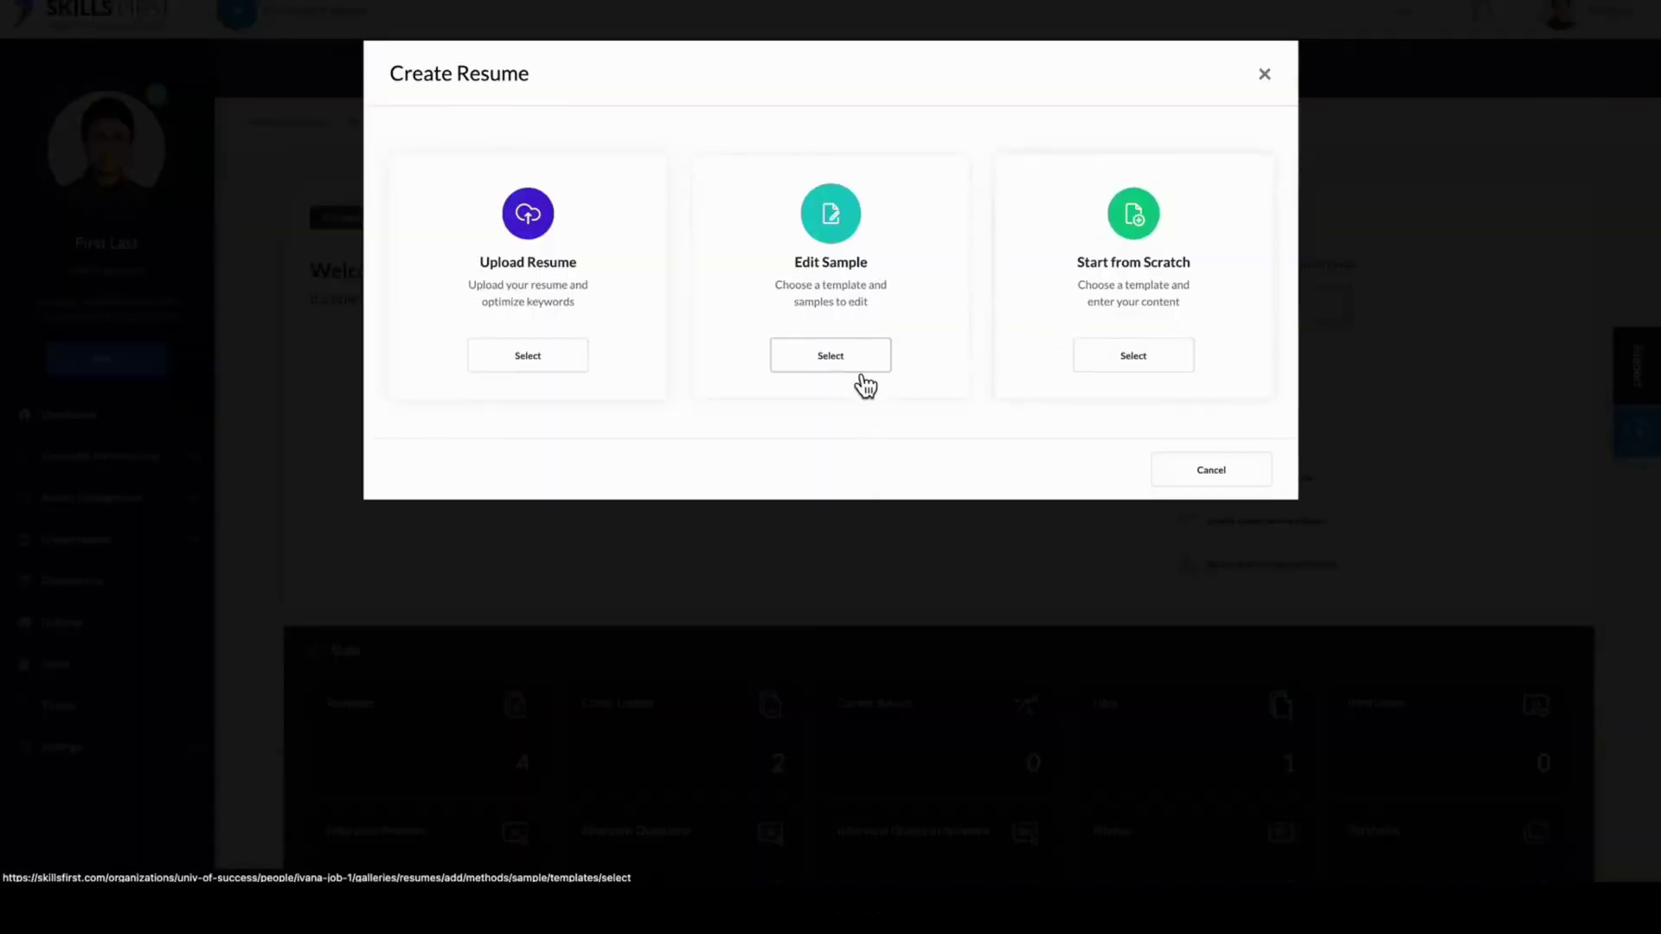
click(861, 379)
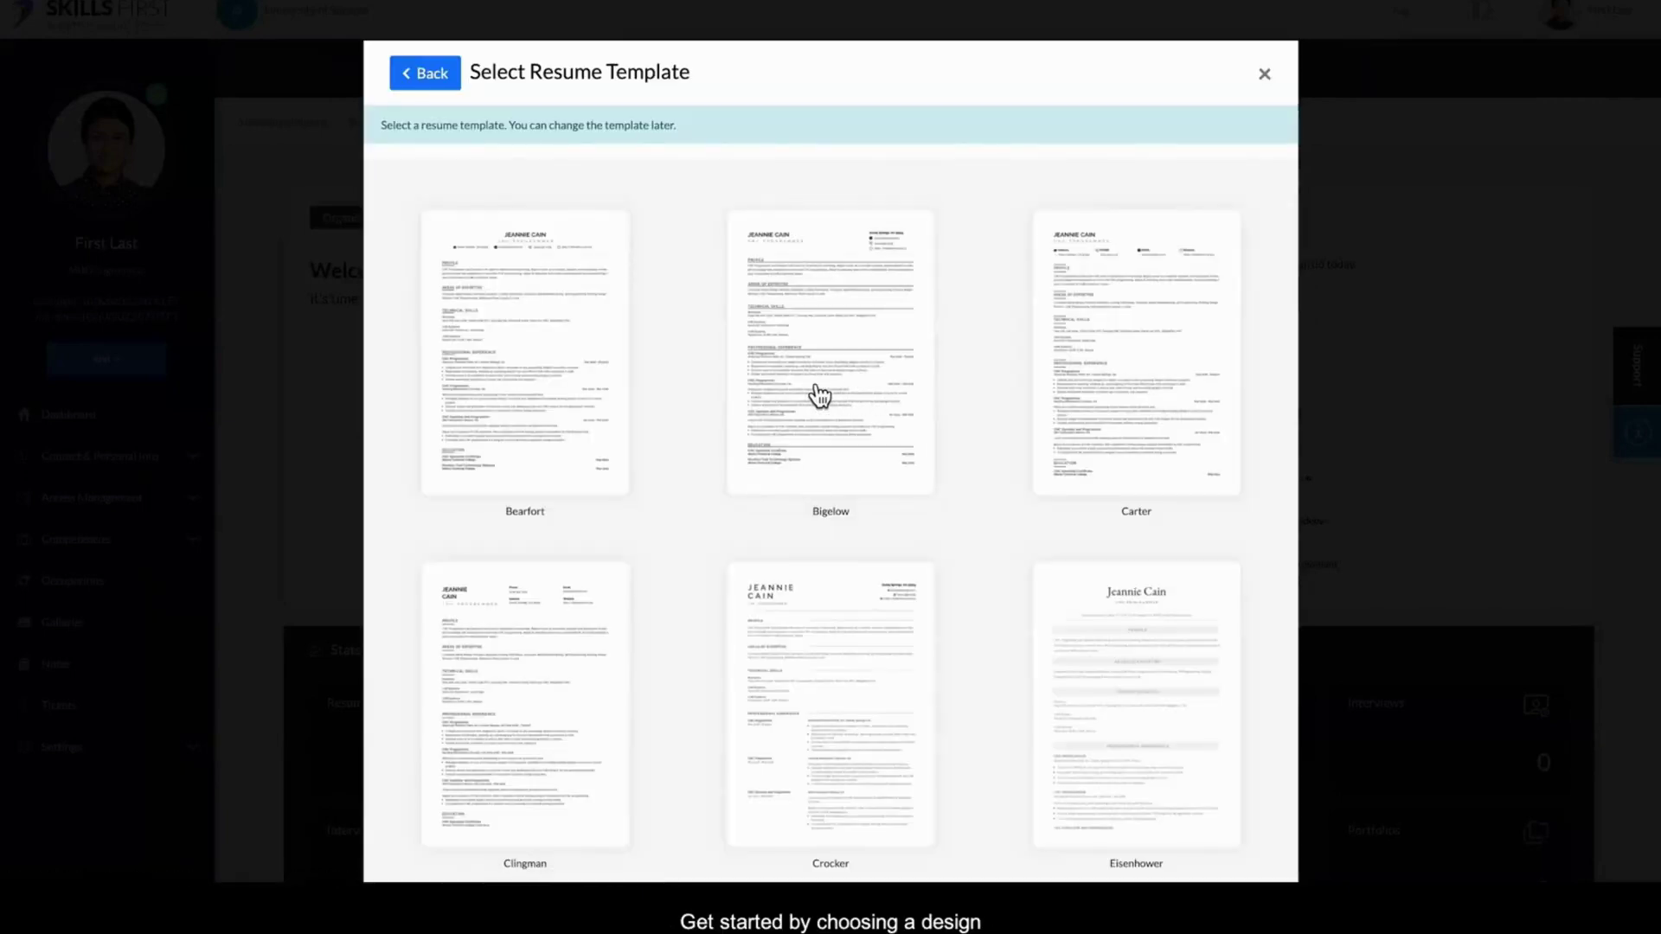
click(793, 394)
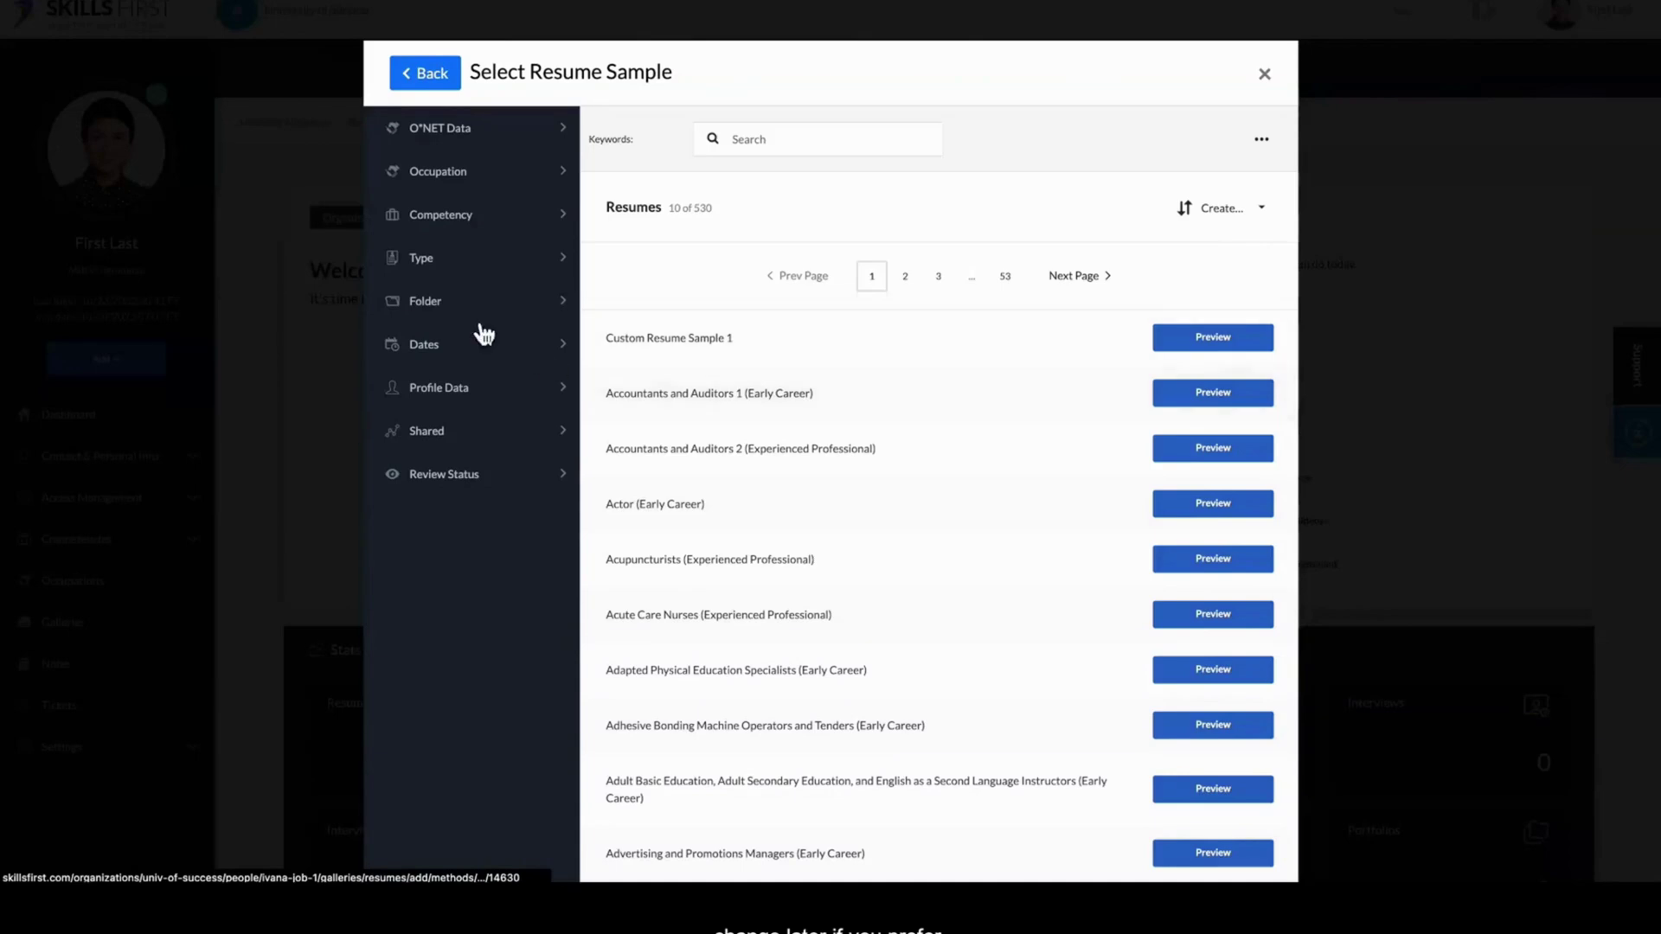
Step: Browse the Occupation, O*NET Data and Type sample filters
click(433, 177)
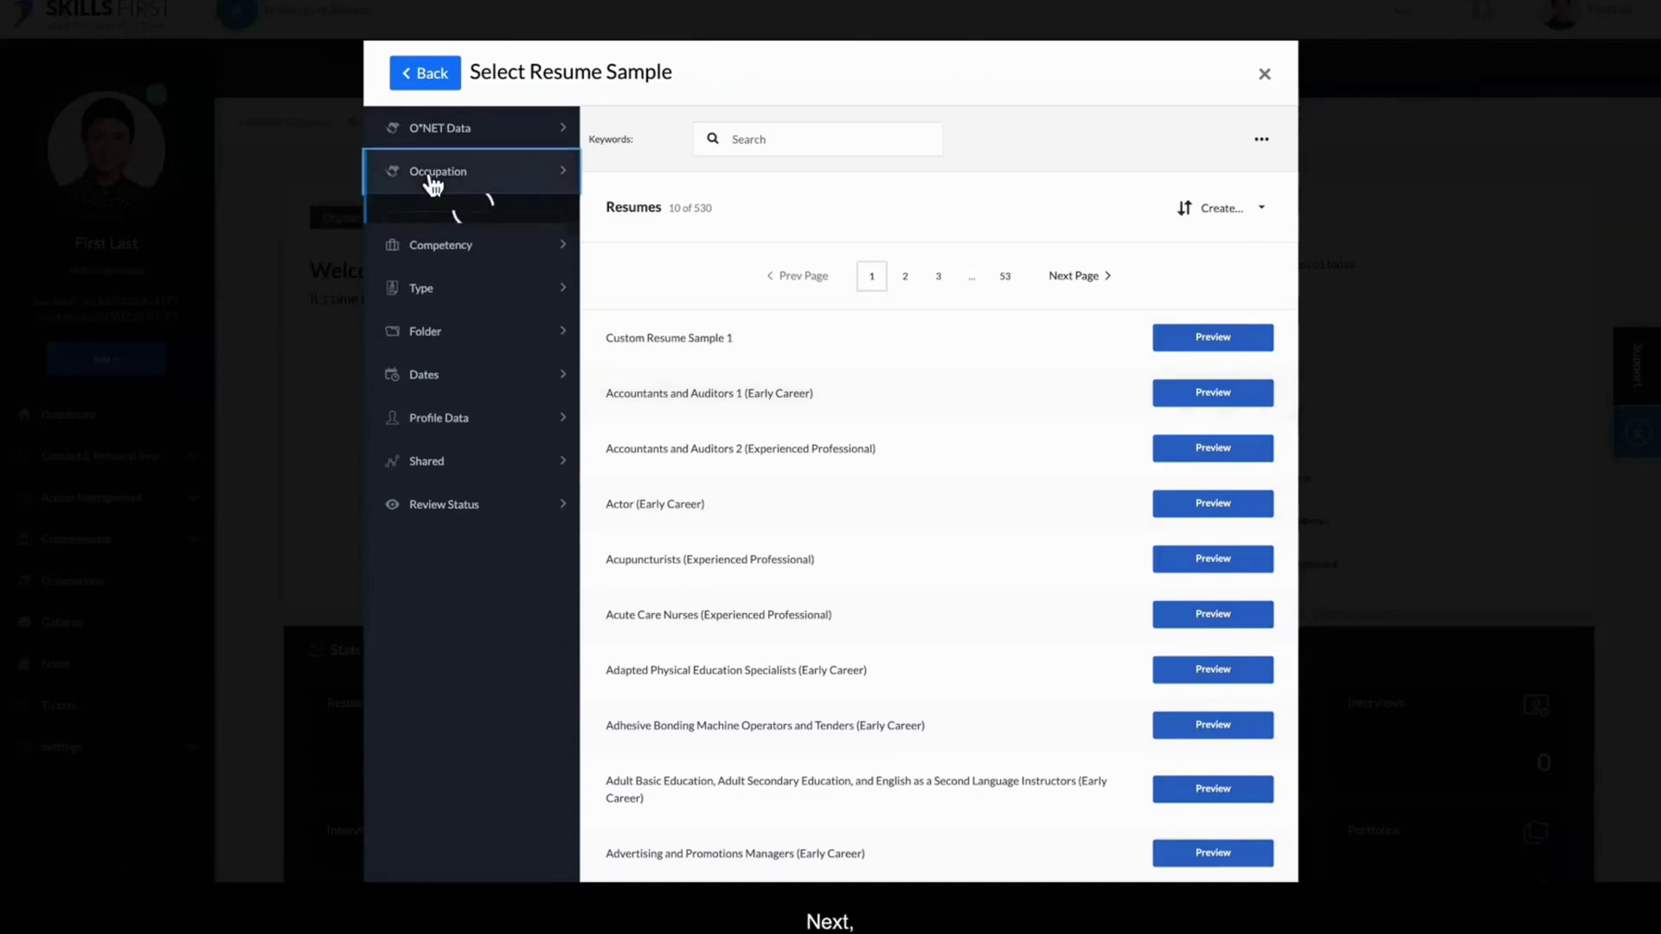
click(435, 178)
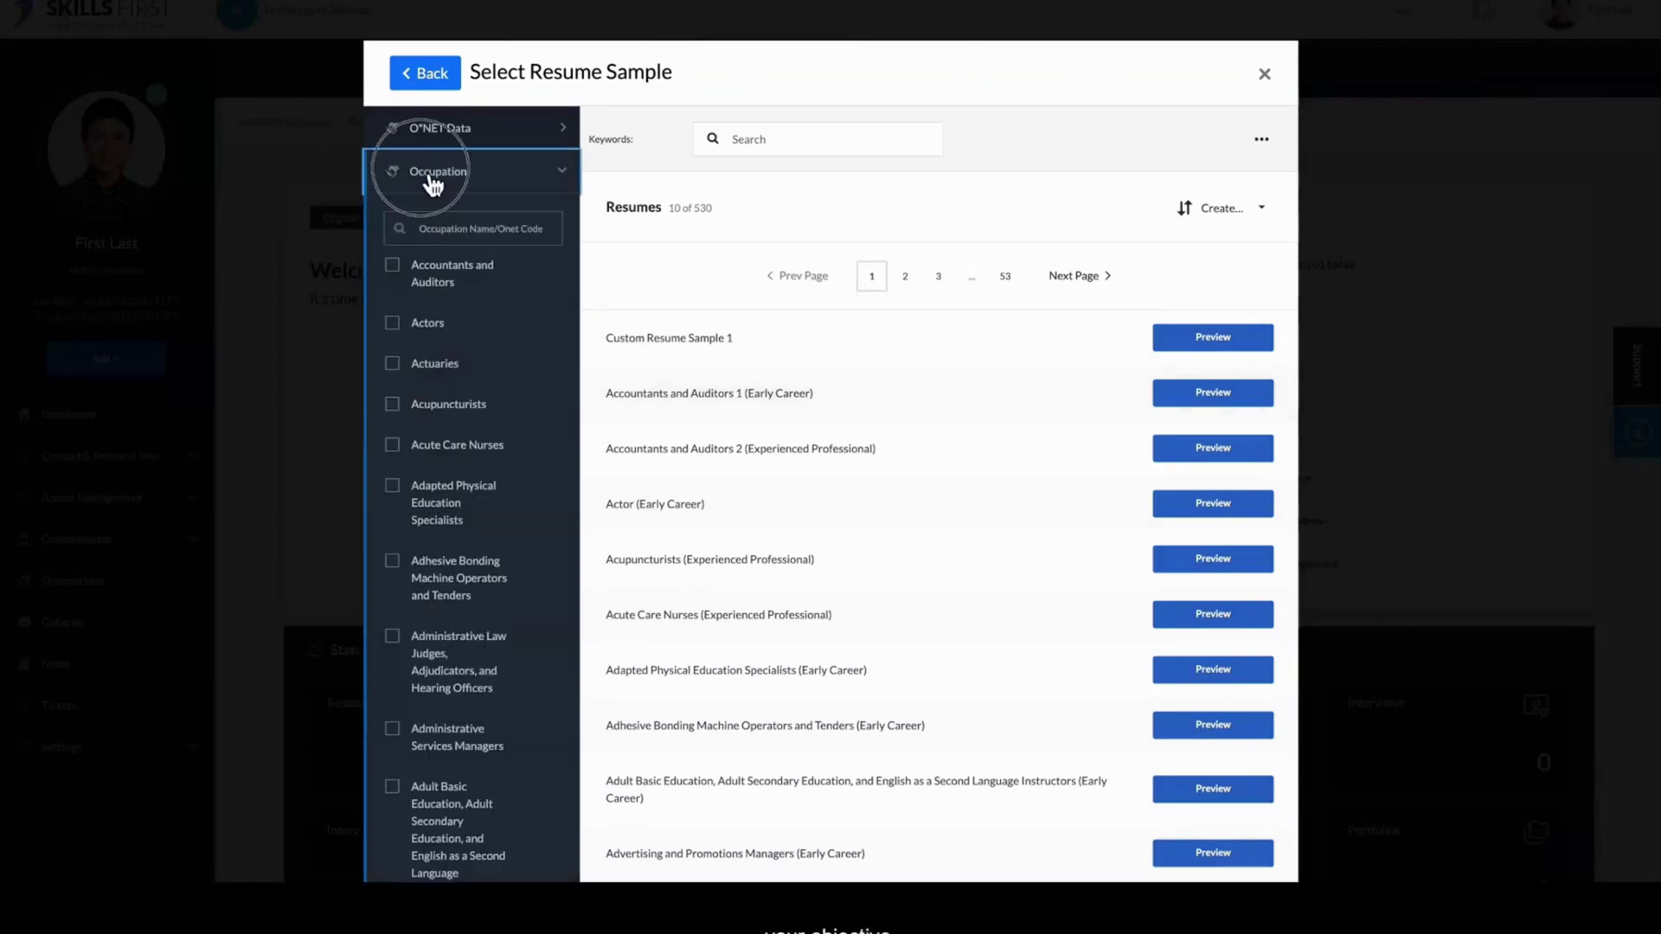
click(454, 139)
click(459, 143)
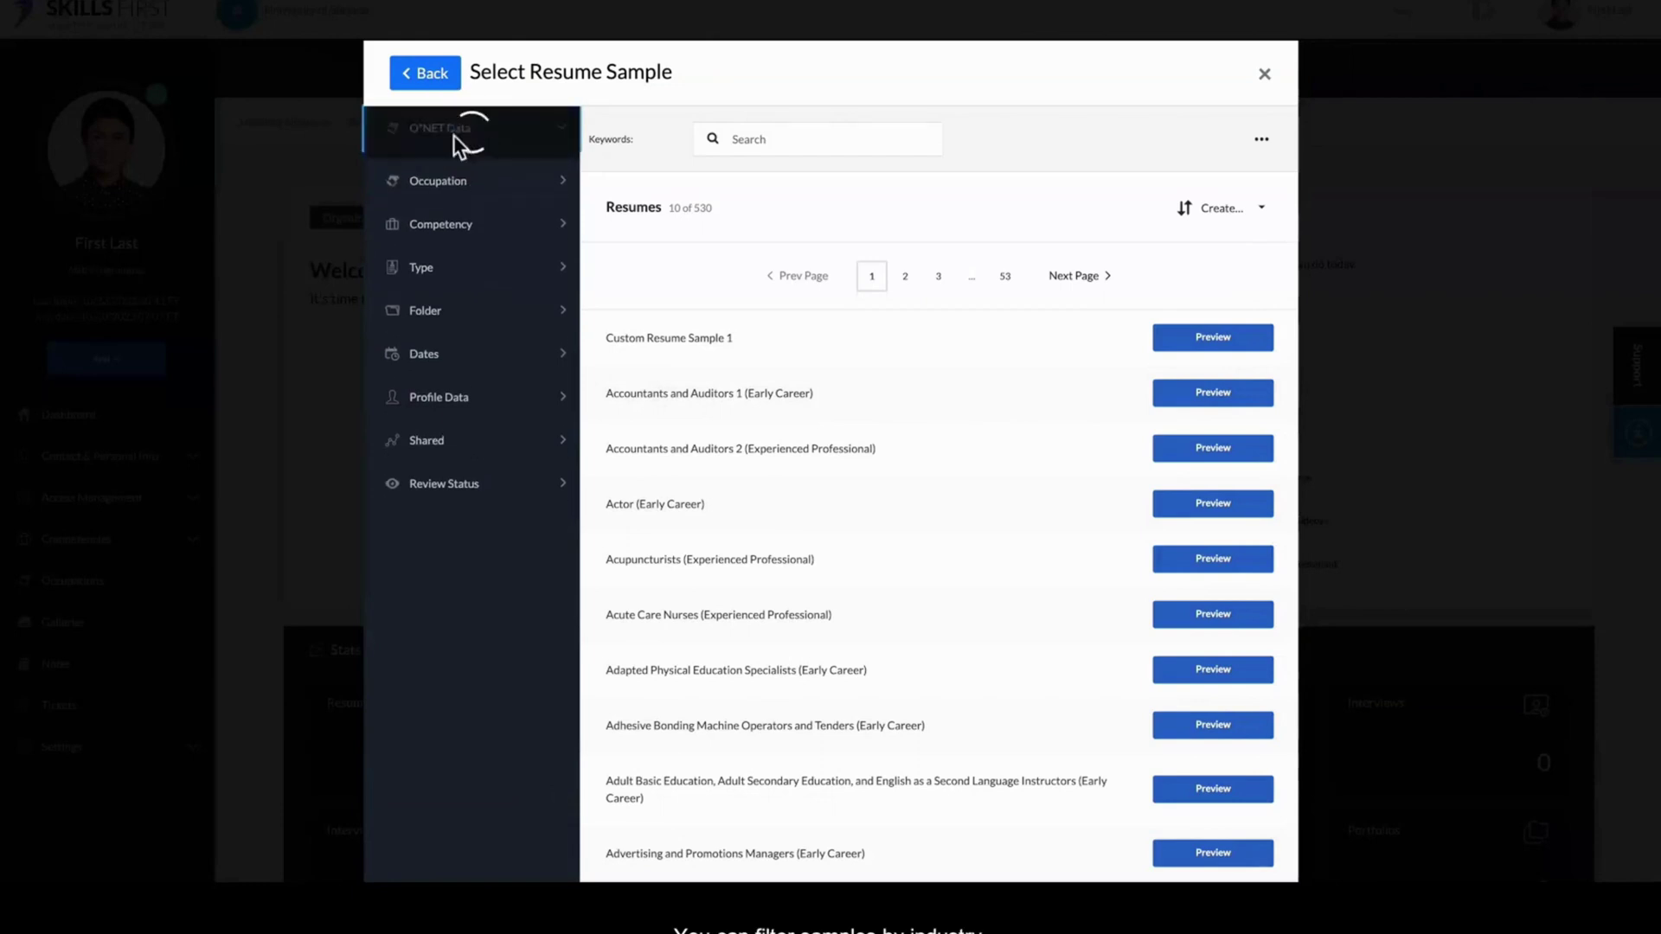
click(467, 136)
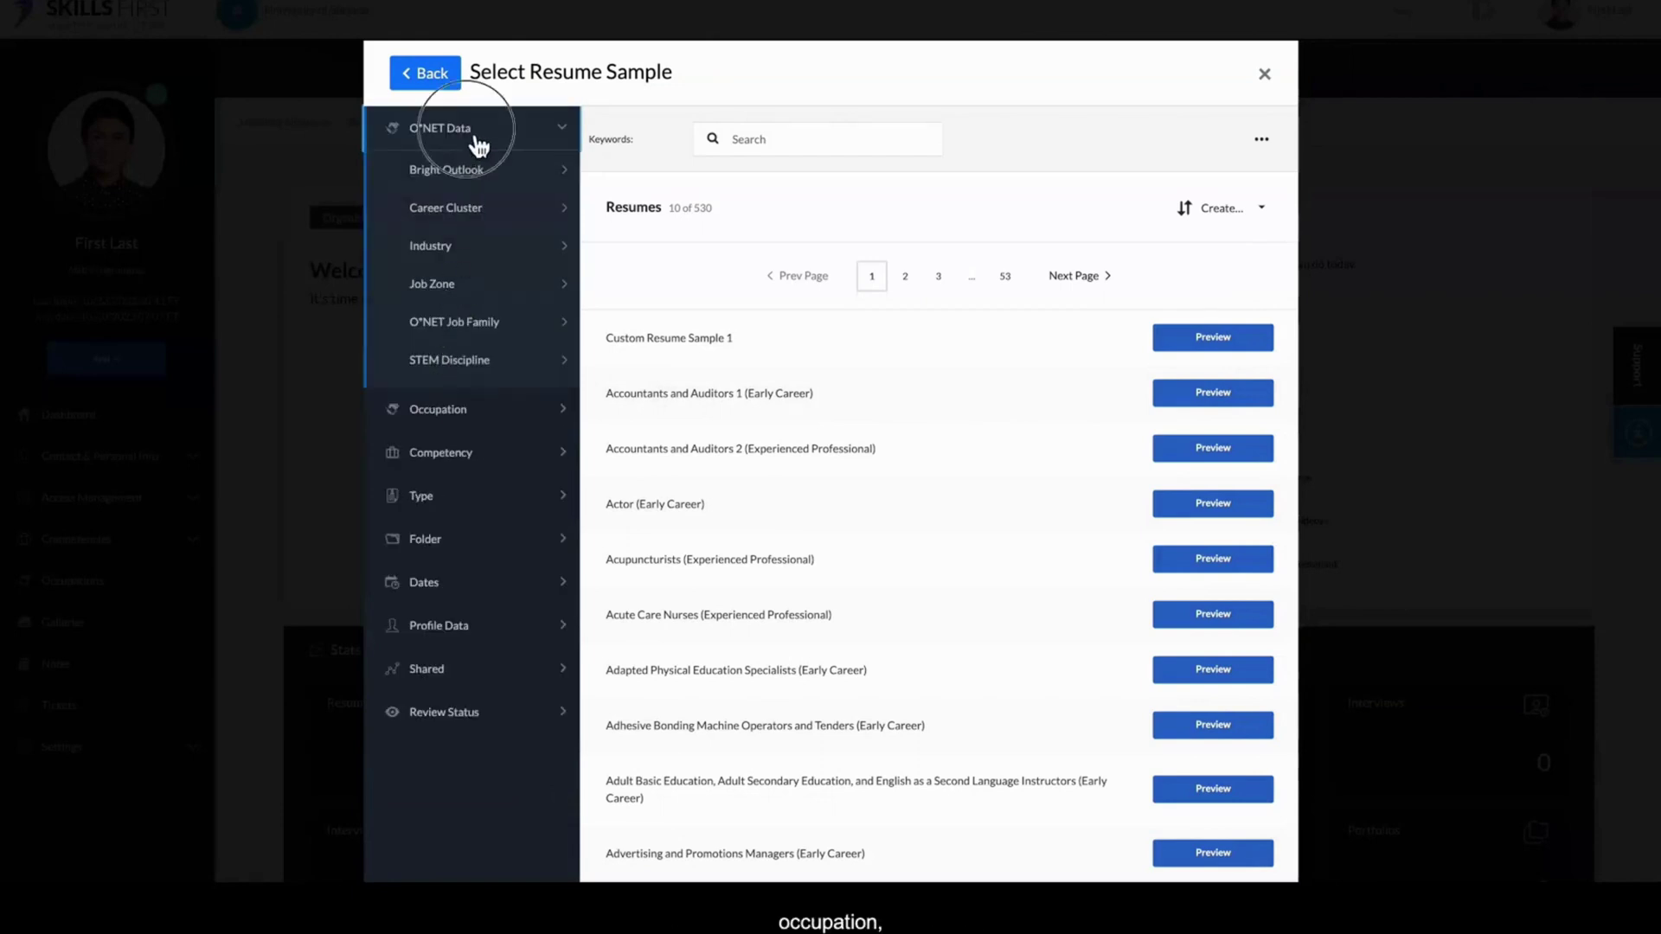
click(443, 273)
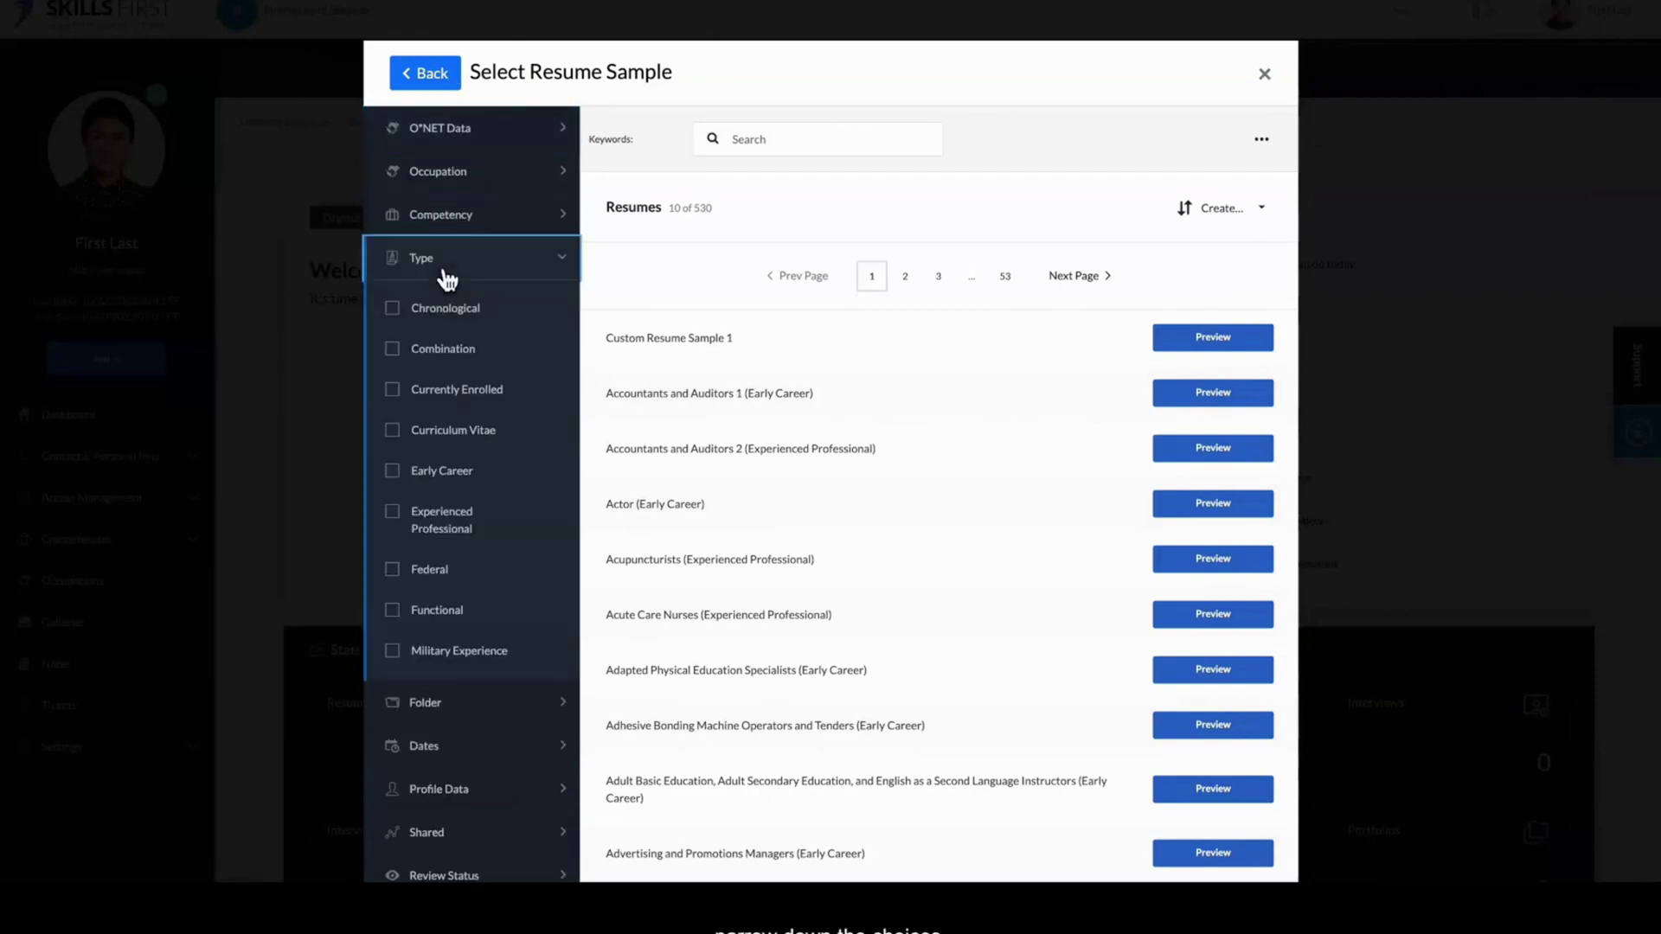
click(441, 274)
Step: Search samples for 'programme' and adopt the Computer Programmers 2 (Early Career) sample
click(814, 139)
text(programmer)
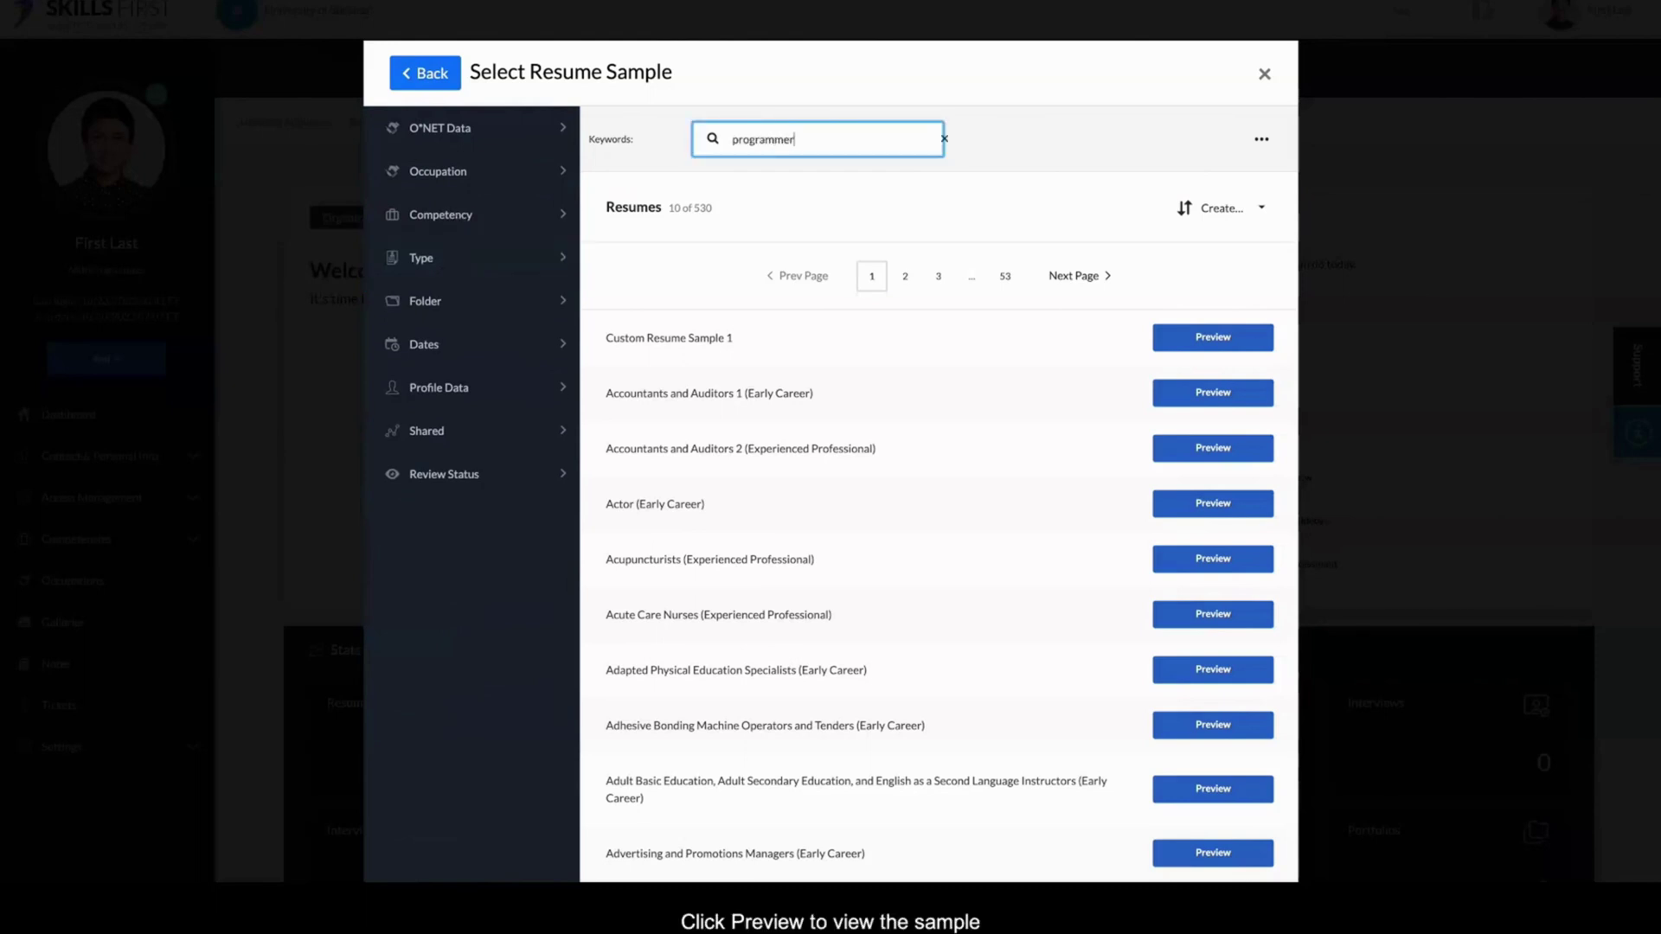
key(Return)
click(1205, 448)
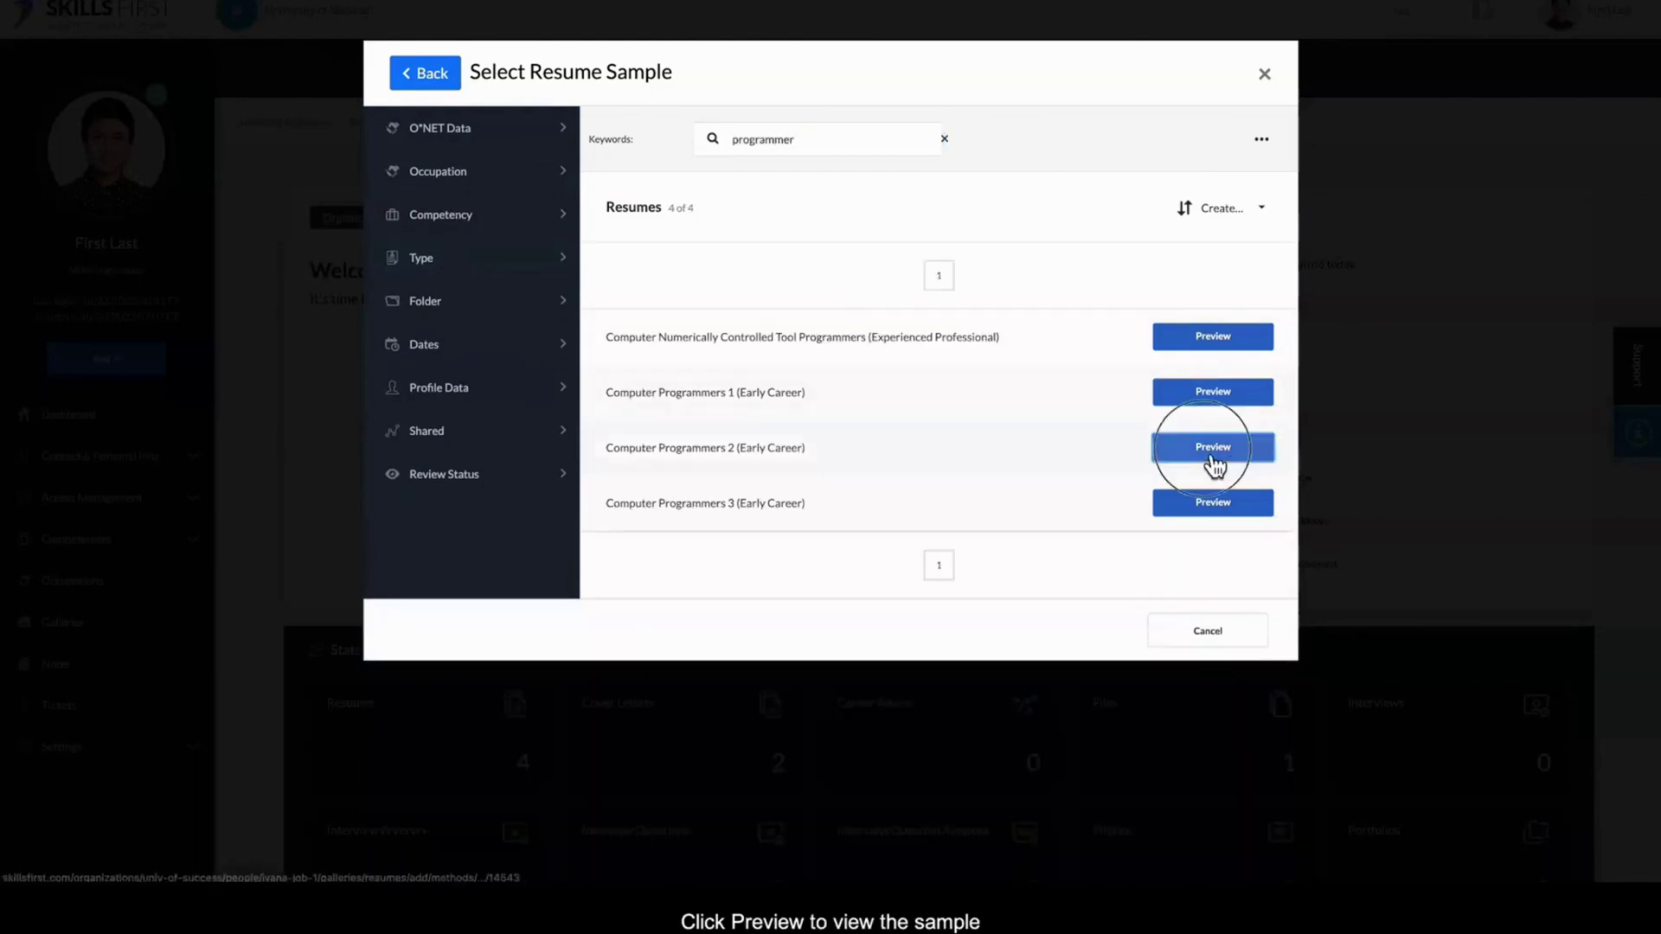
click(881, 125)
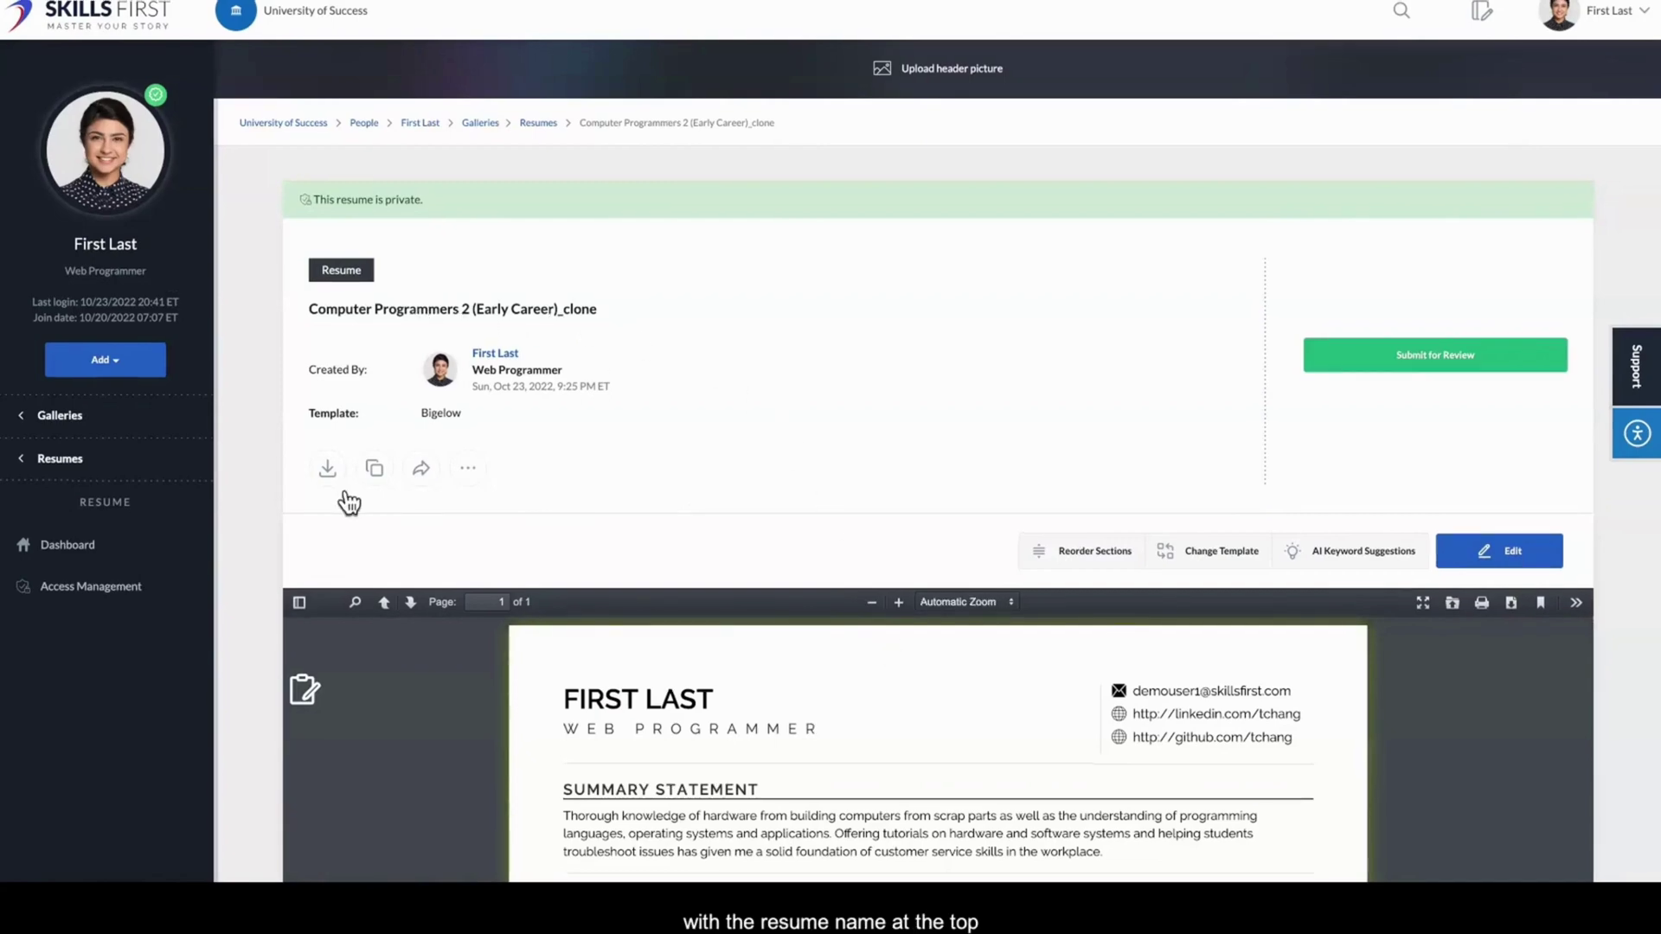
Step: Rename the cloned Computer Programmers 2 resume to 'My New Resume'
click(469, 476)
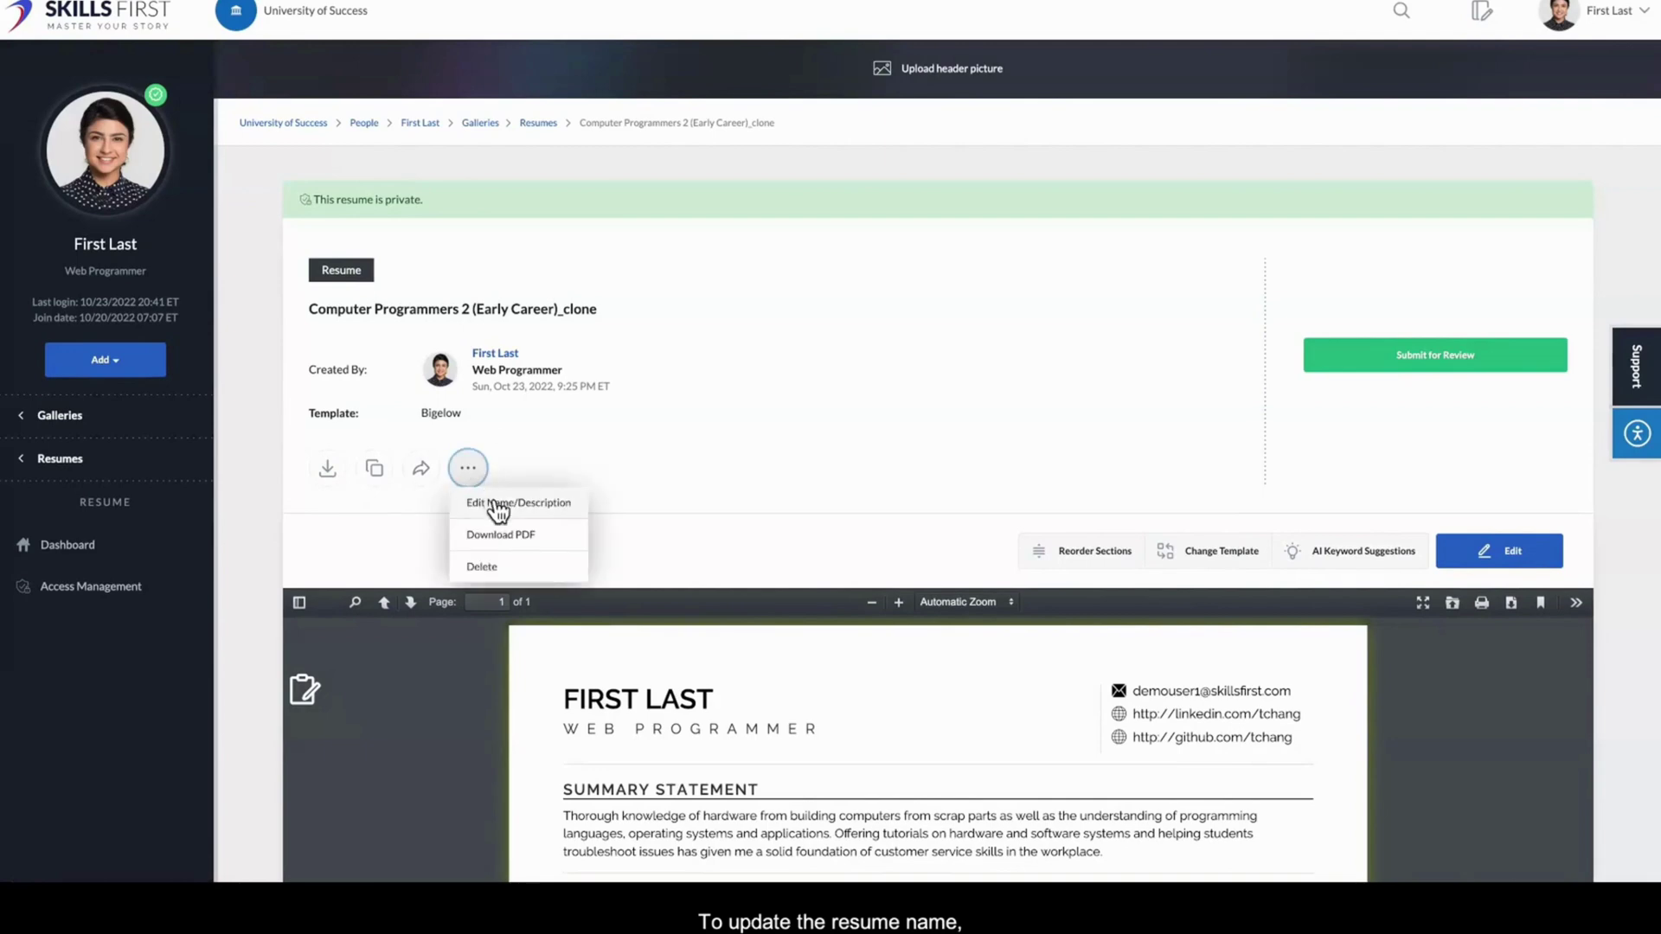
click(490, 502)
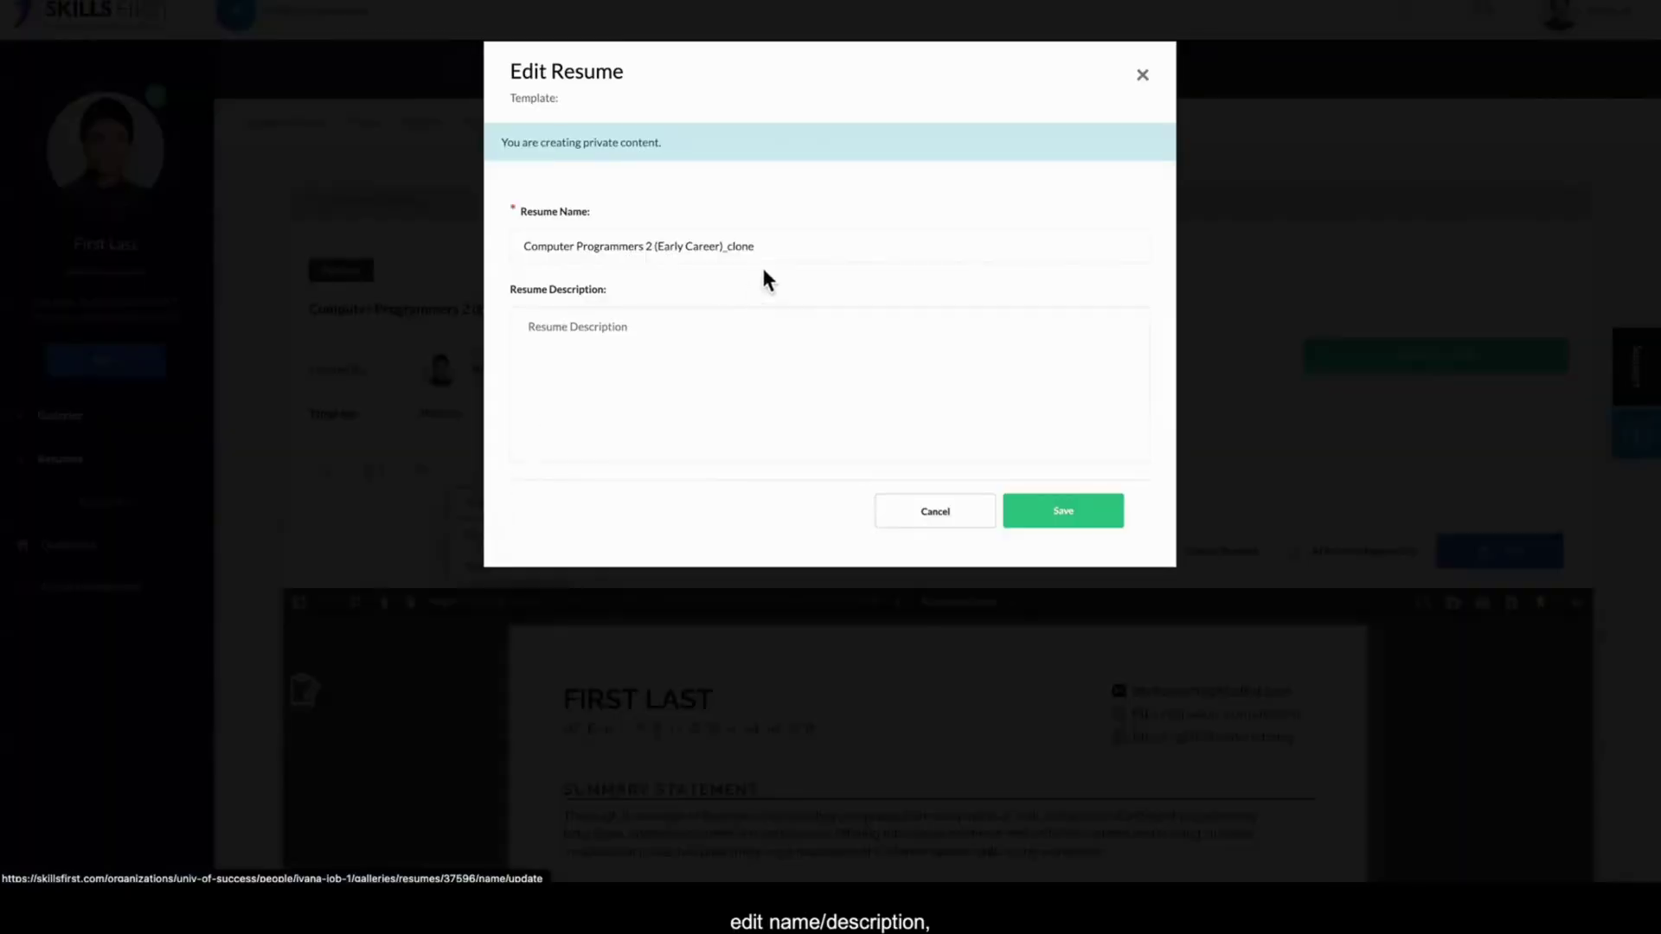
triple_click(761, 257)
text(My New Resume)
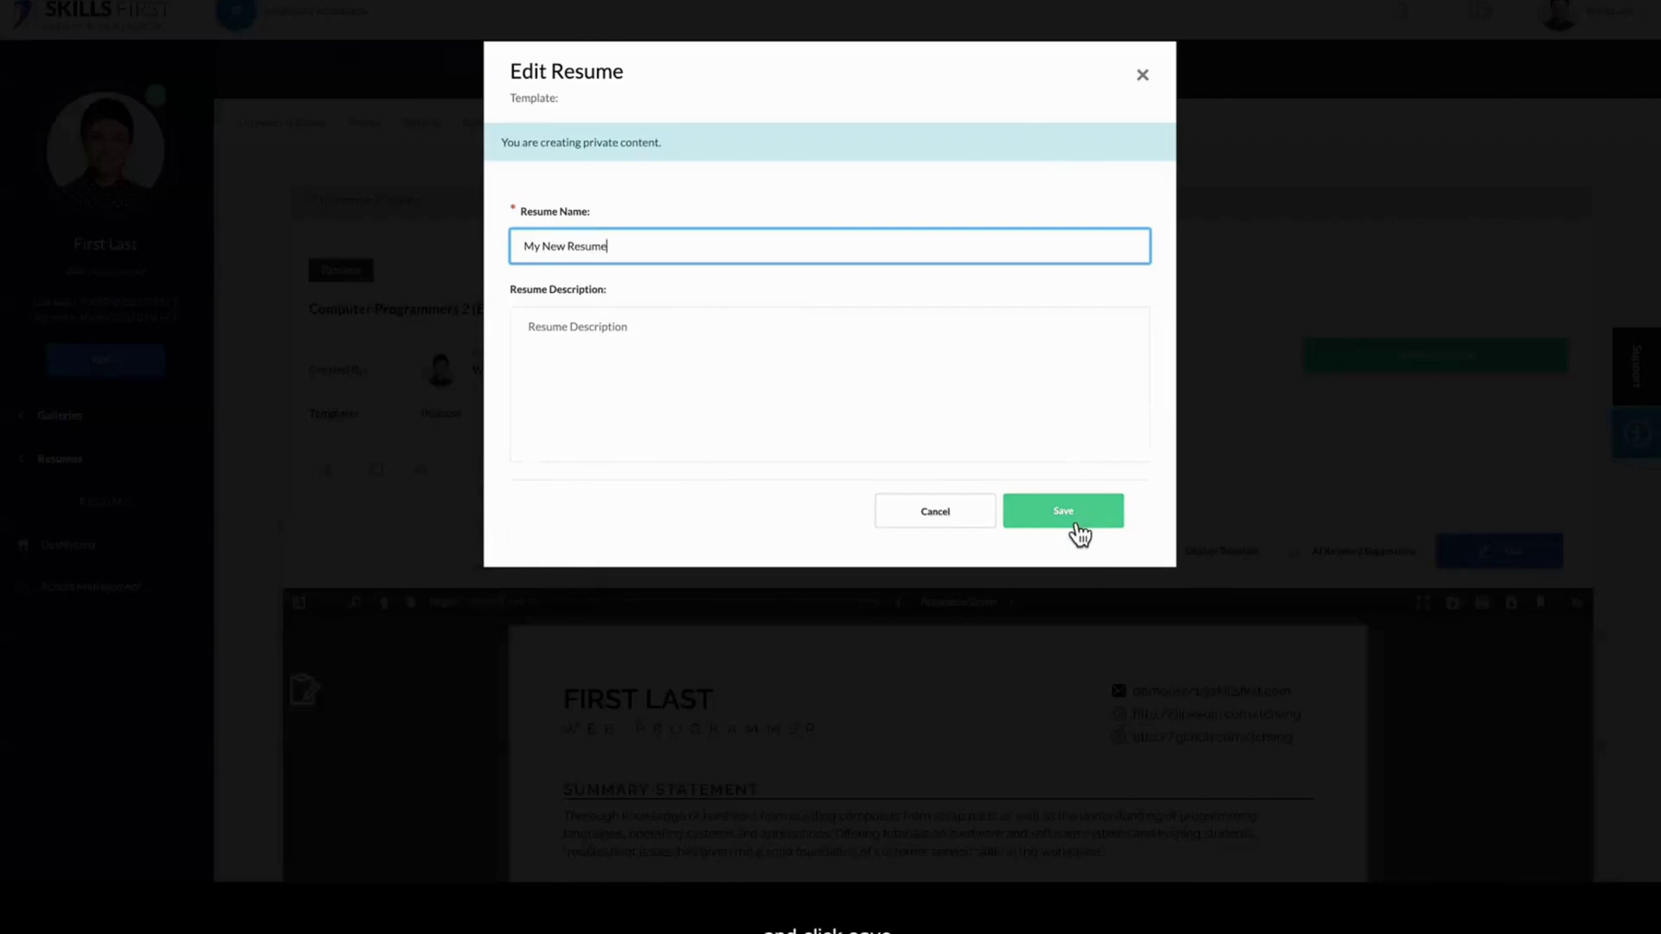
click(1071, 519)
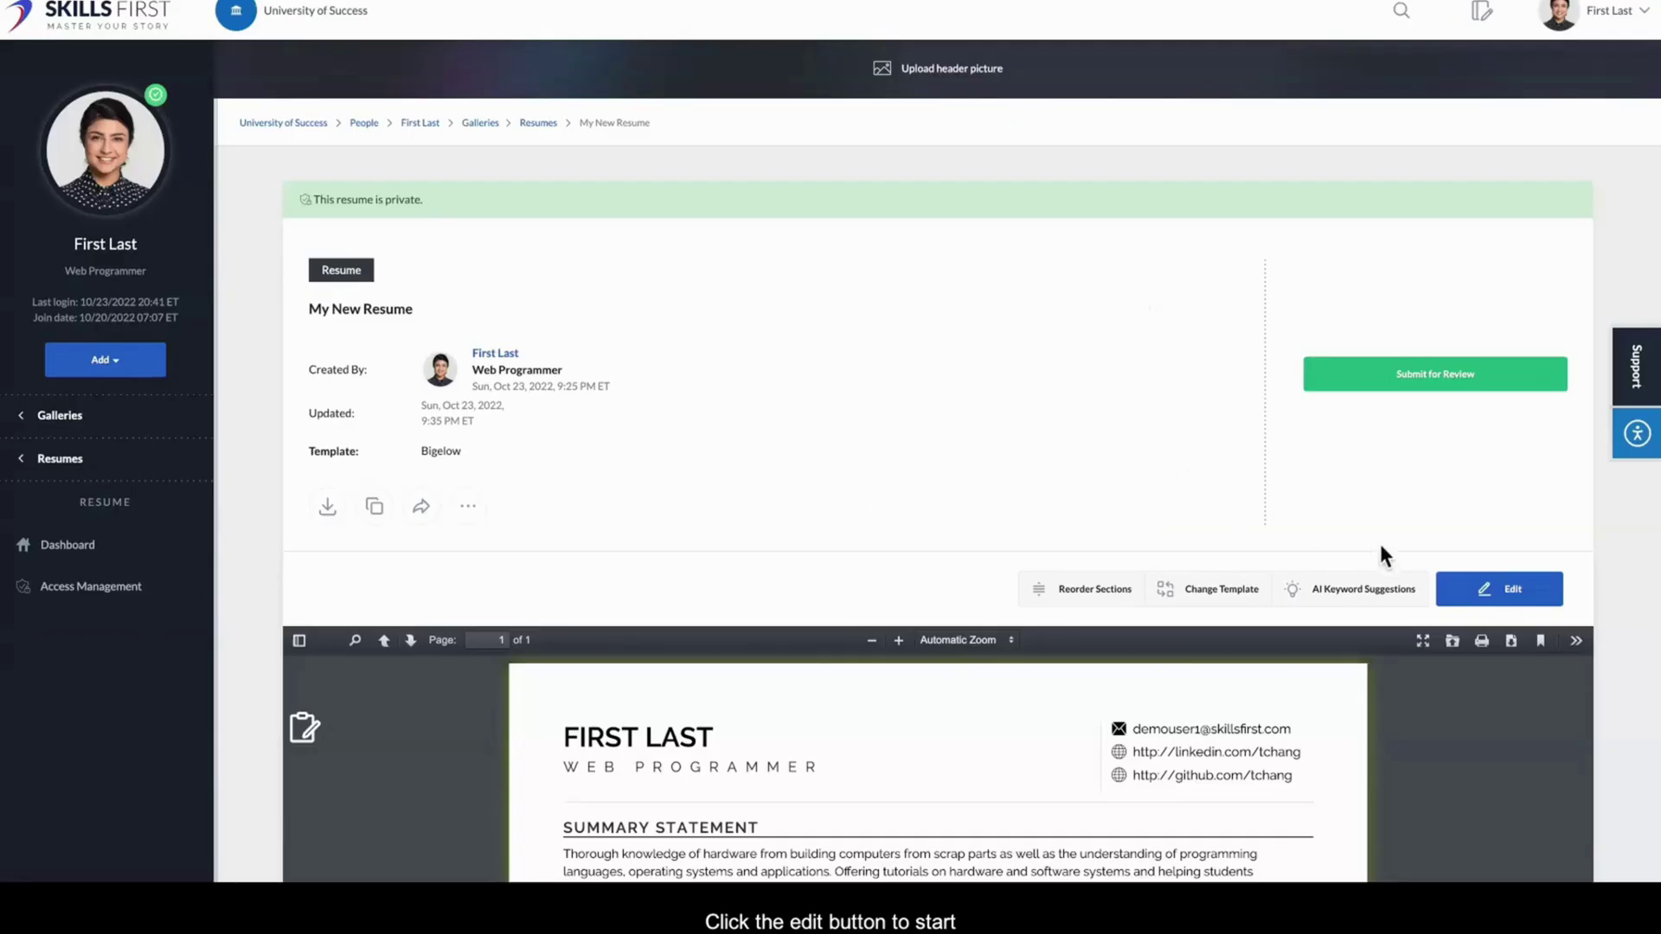
Step: Look over the Summary Statement and Technical Skills sections, then return to Contact
click(1504, 595)
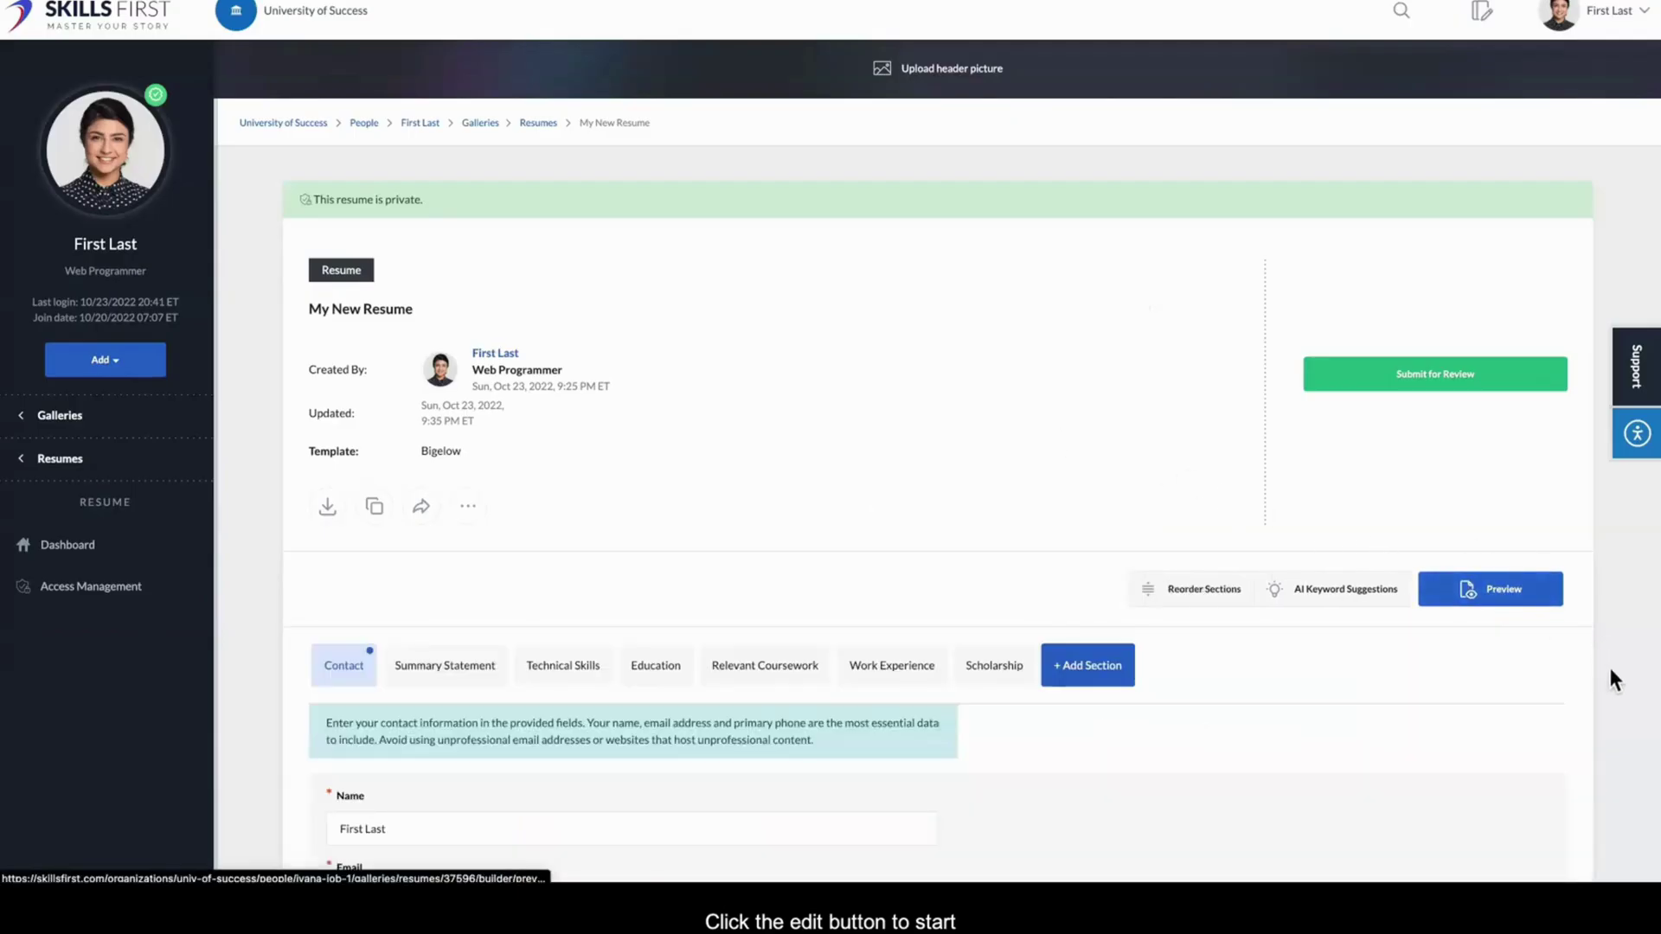
scroll(1615, 673, down, 3)
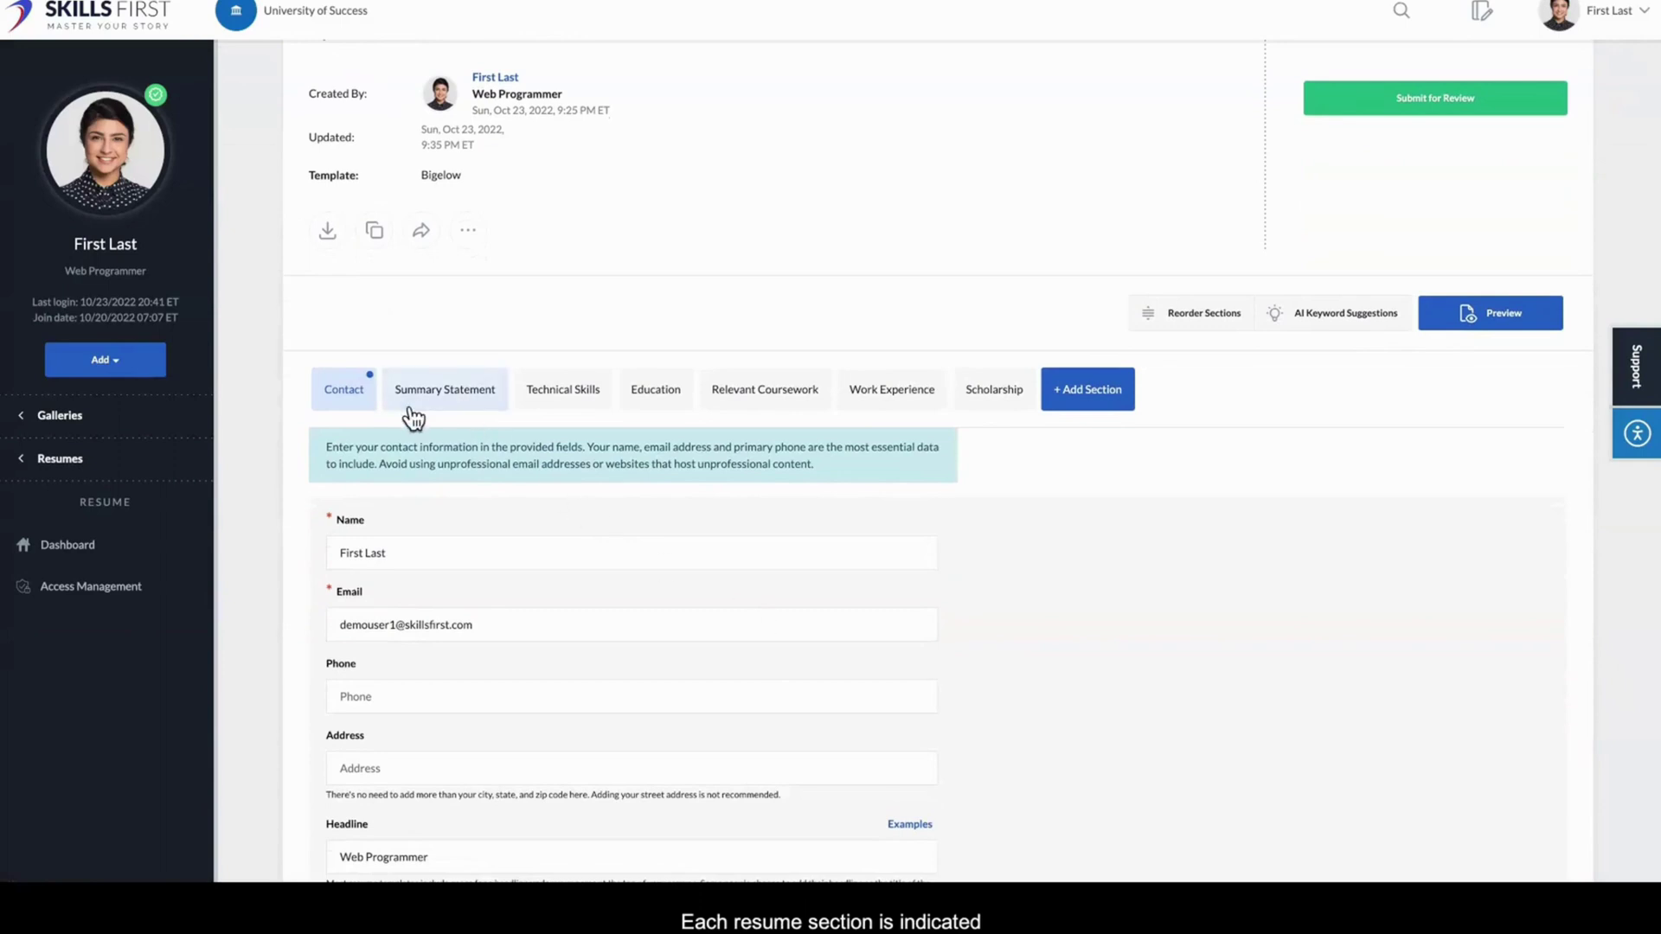
click(409, 408)
click(545, 400)
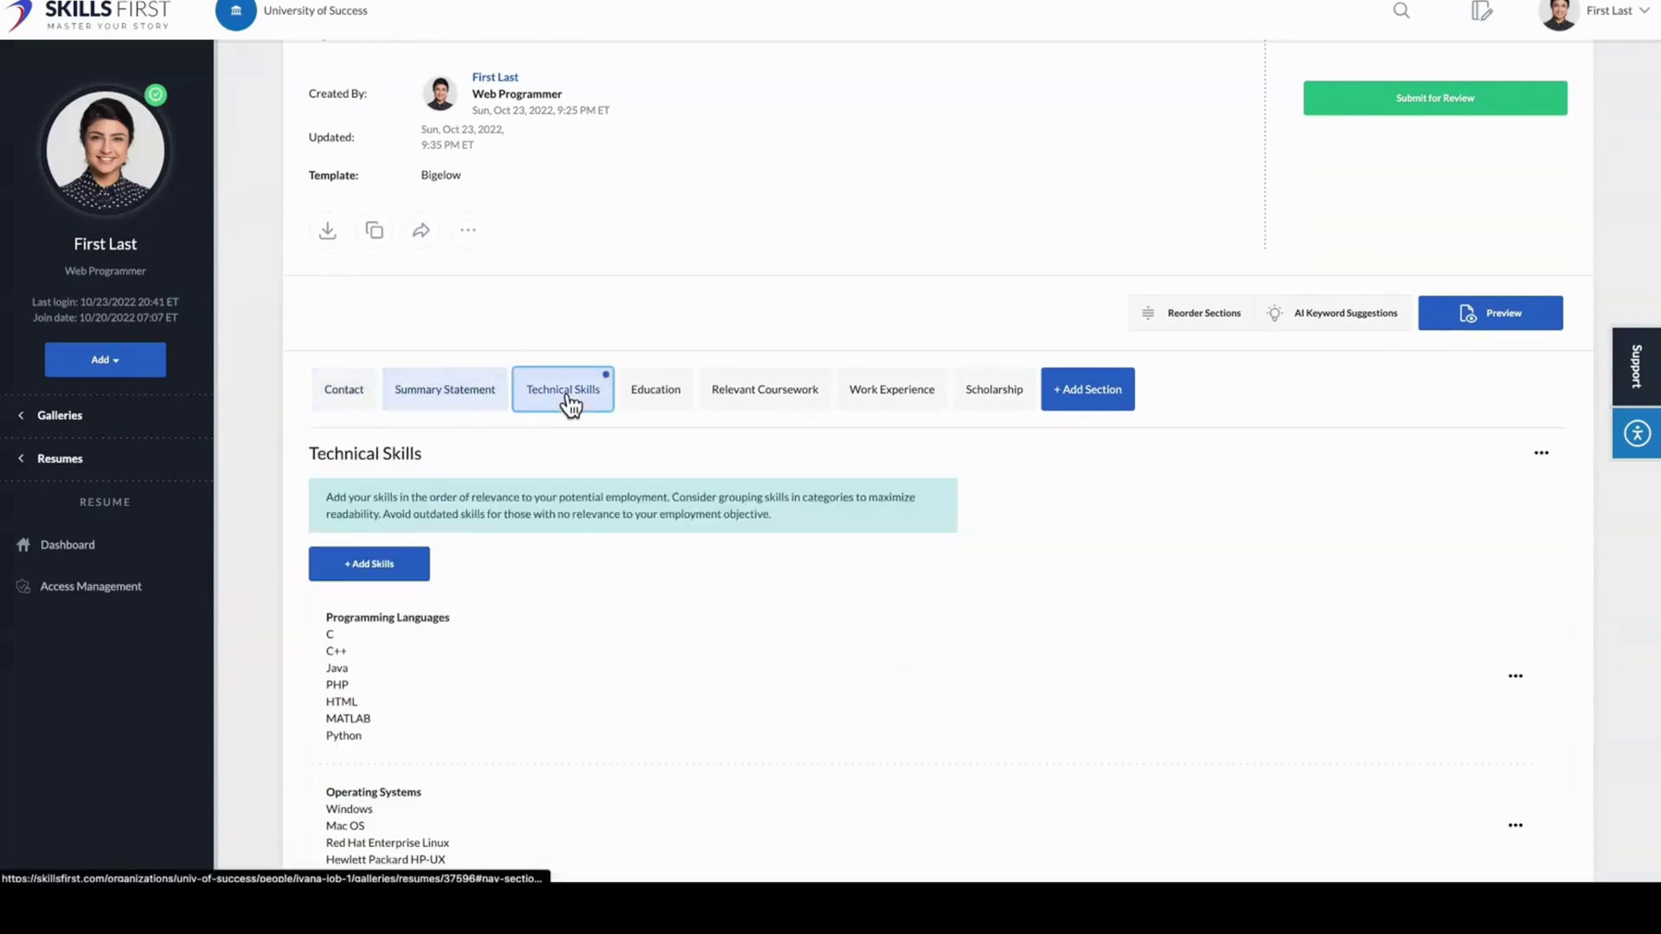
click(365, 408)
scroll(1082, 588, down, 3)
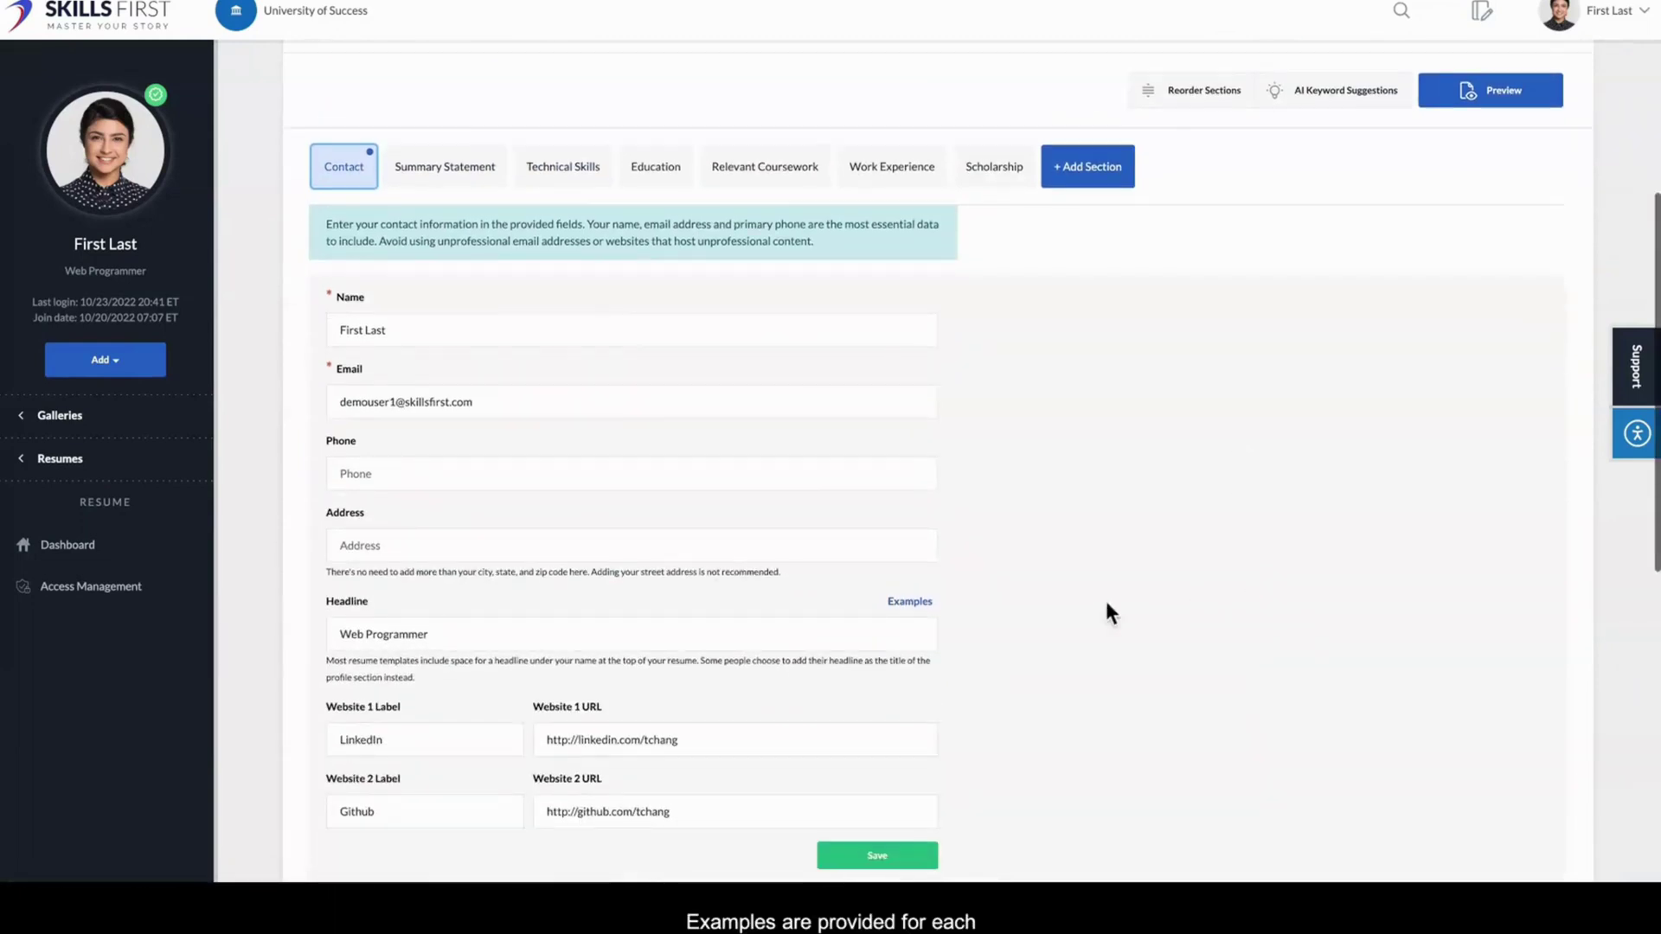
Step: Save 'Full-Stack Web Developer' as the contact headline and check it in the preview
click(910, 602)
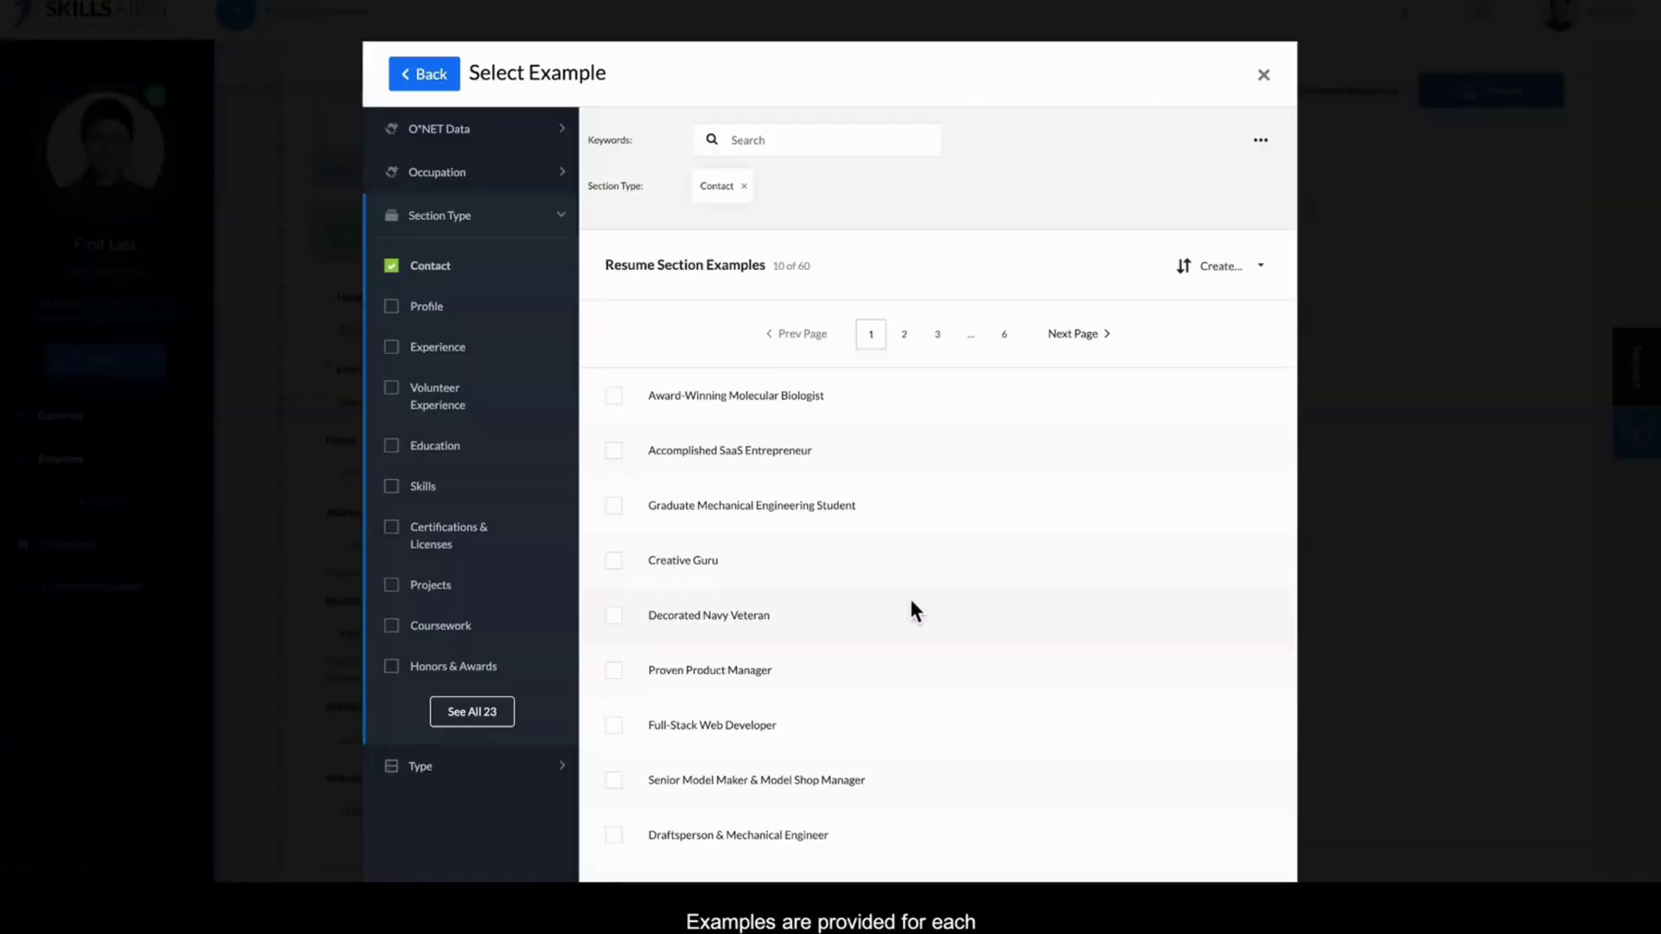
scroll(912, 603, down, 2)
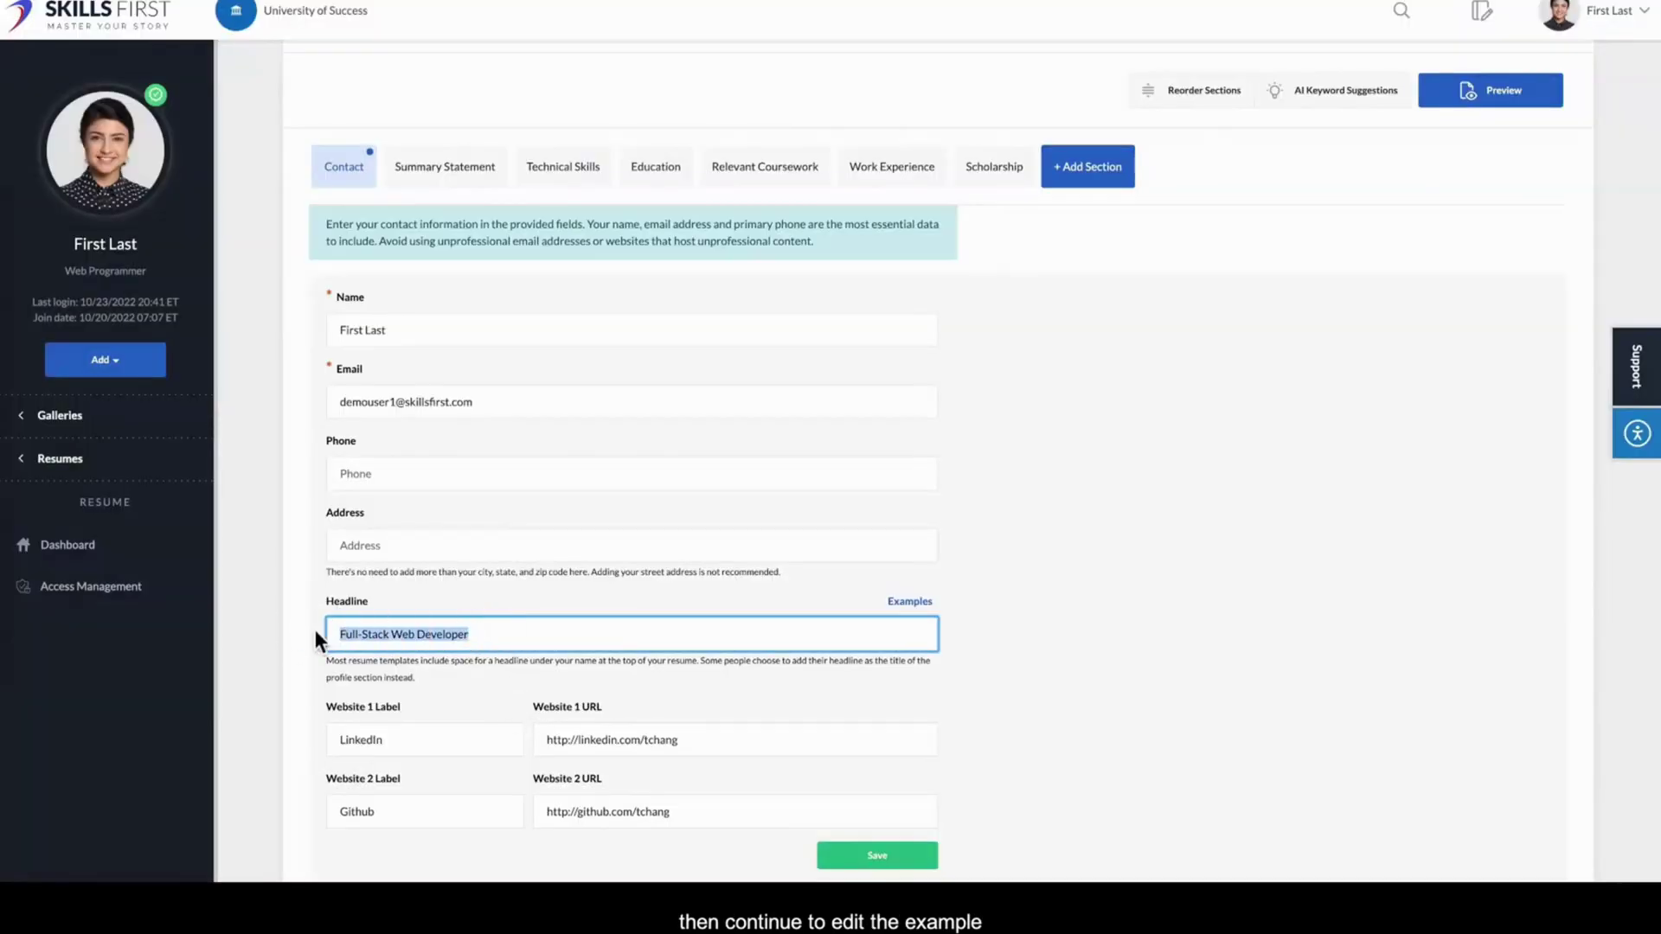
click(900, 858)
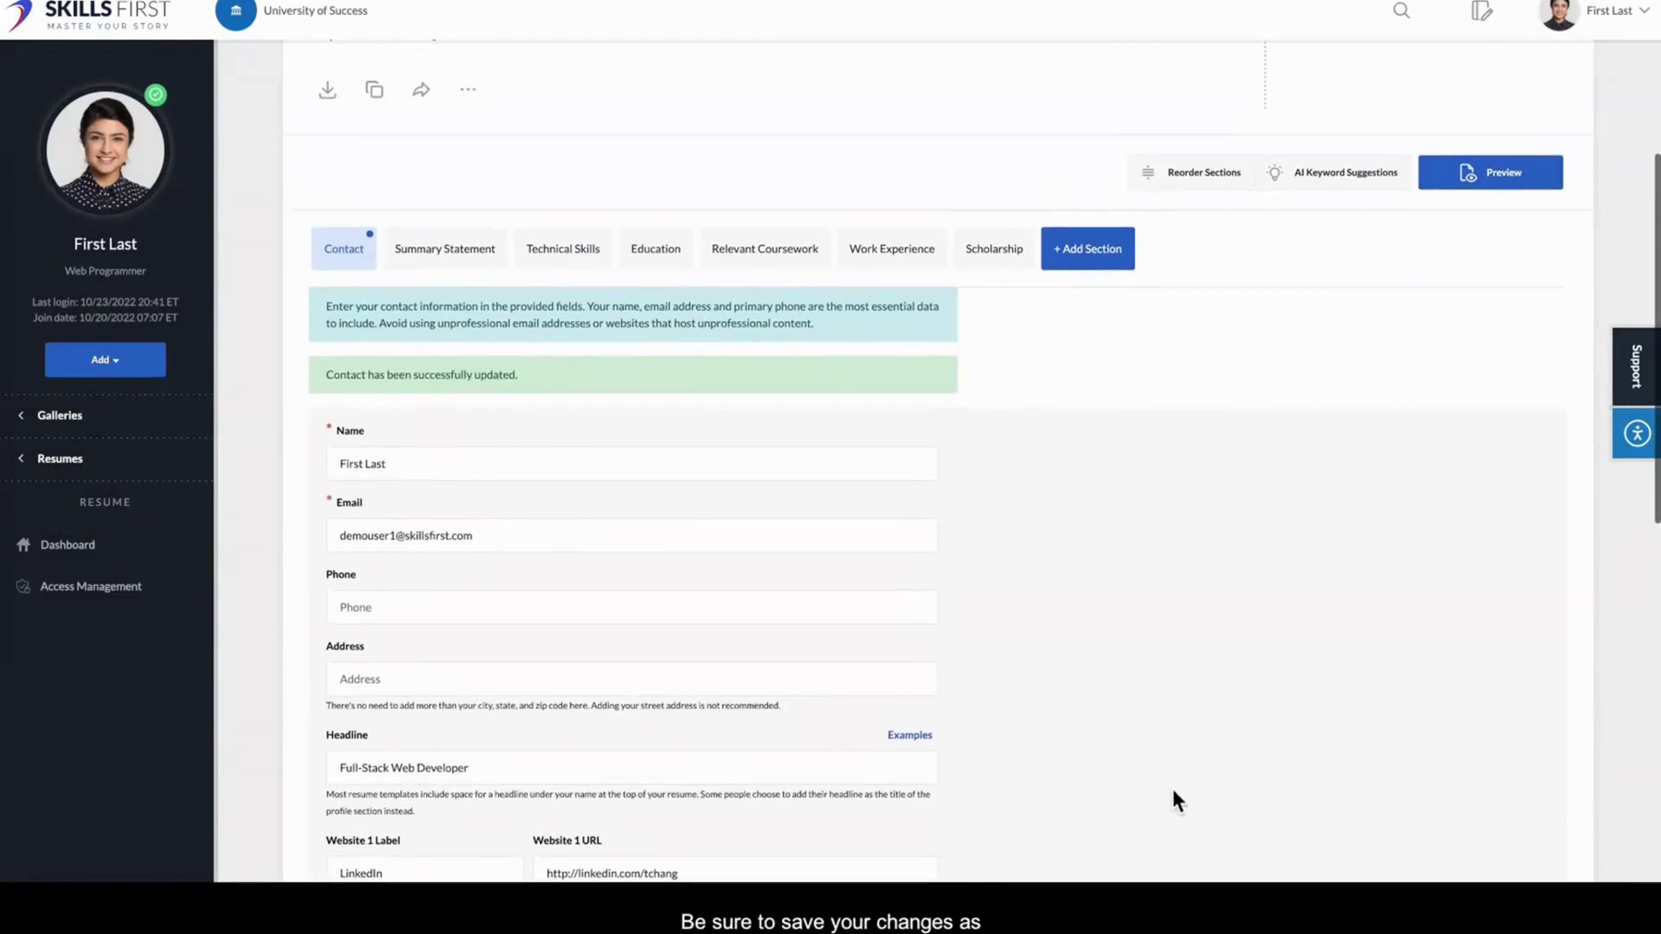
click(1486, 181)
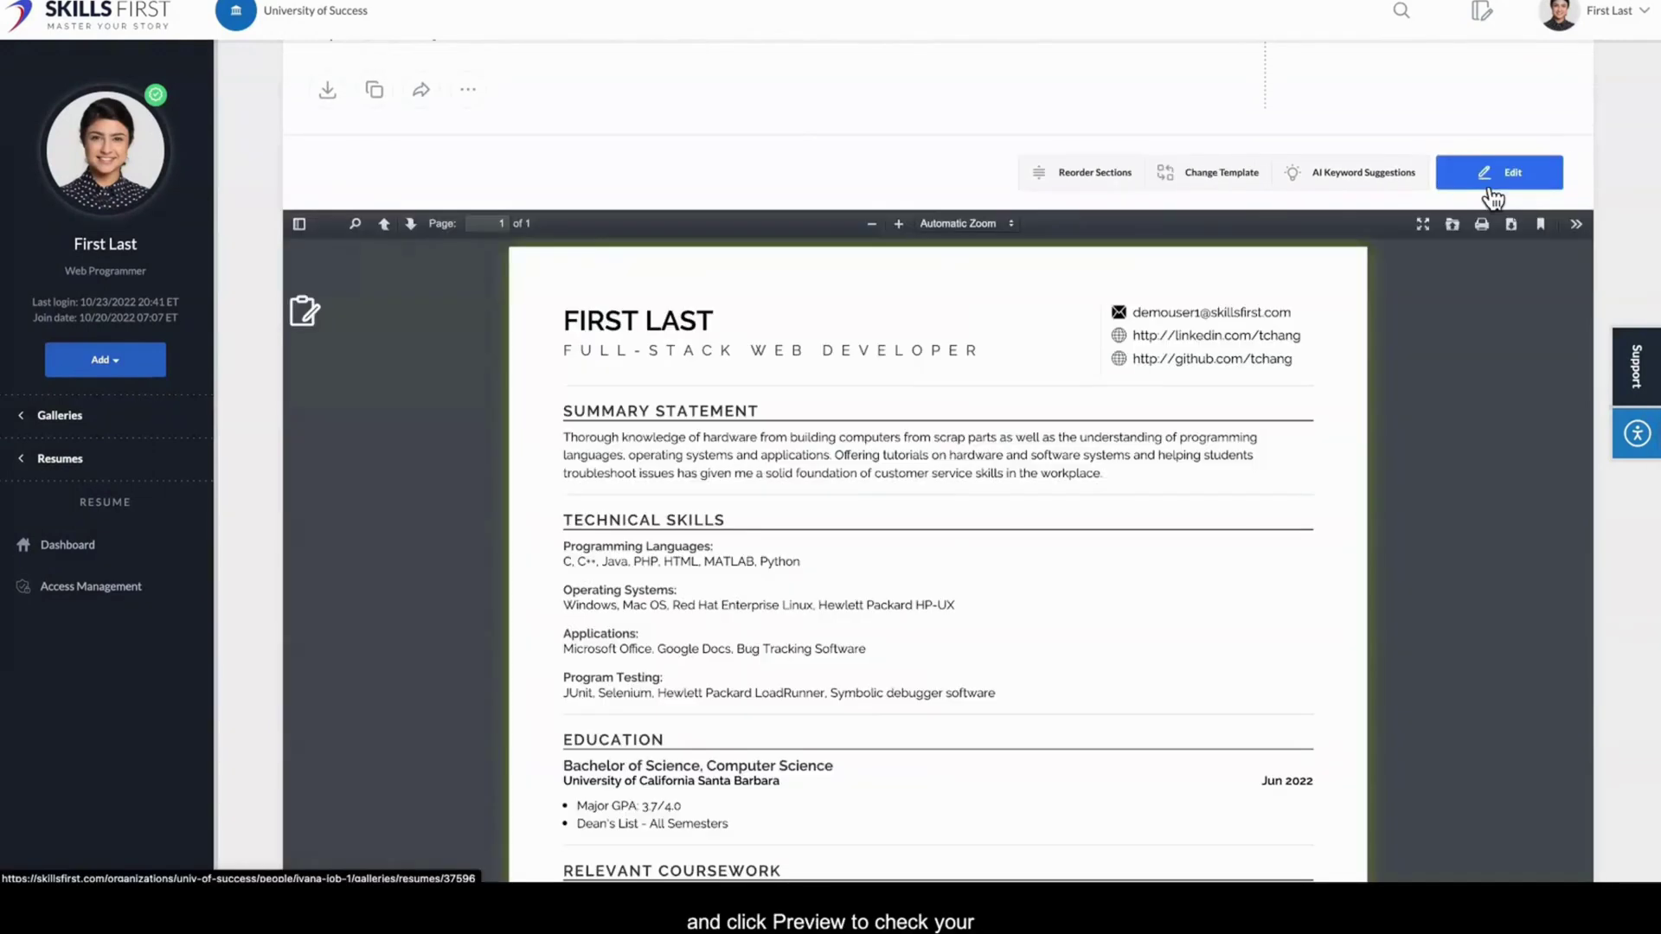
click(1493, 196)
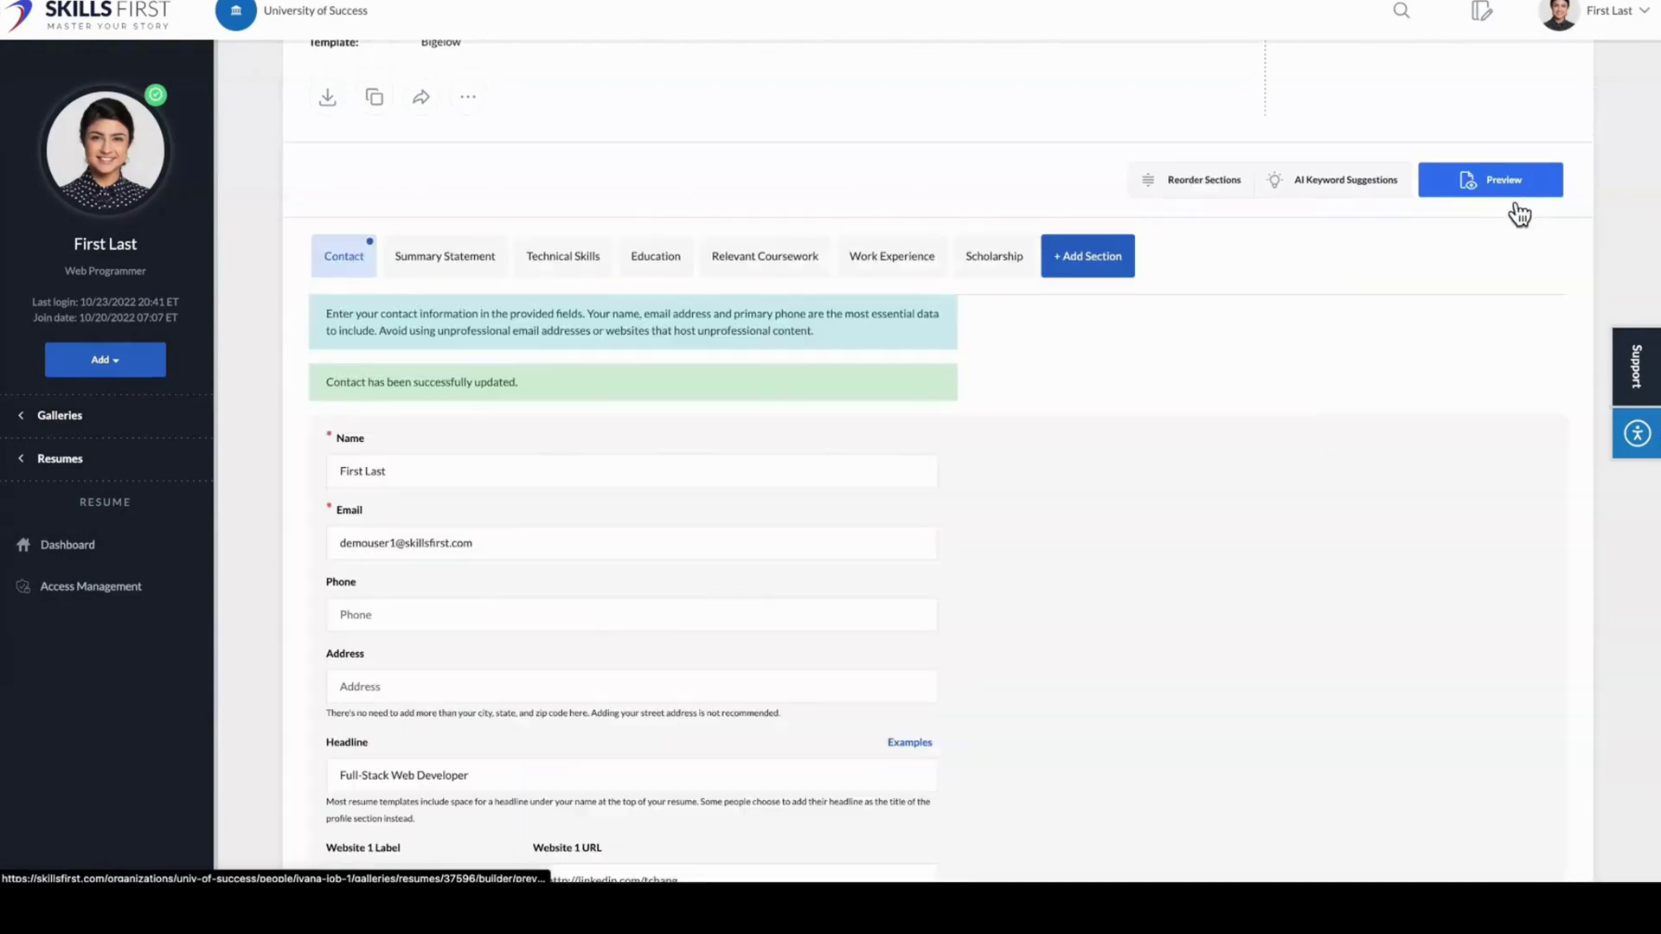
Step: Add an empty Certifications & Licenses section after Scholarship
click(1094, 274)
click(805, 453)
scroll(467, 232, down, 4)
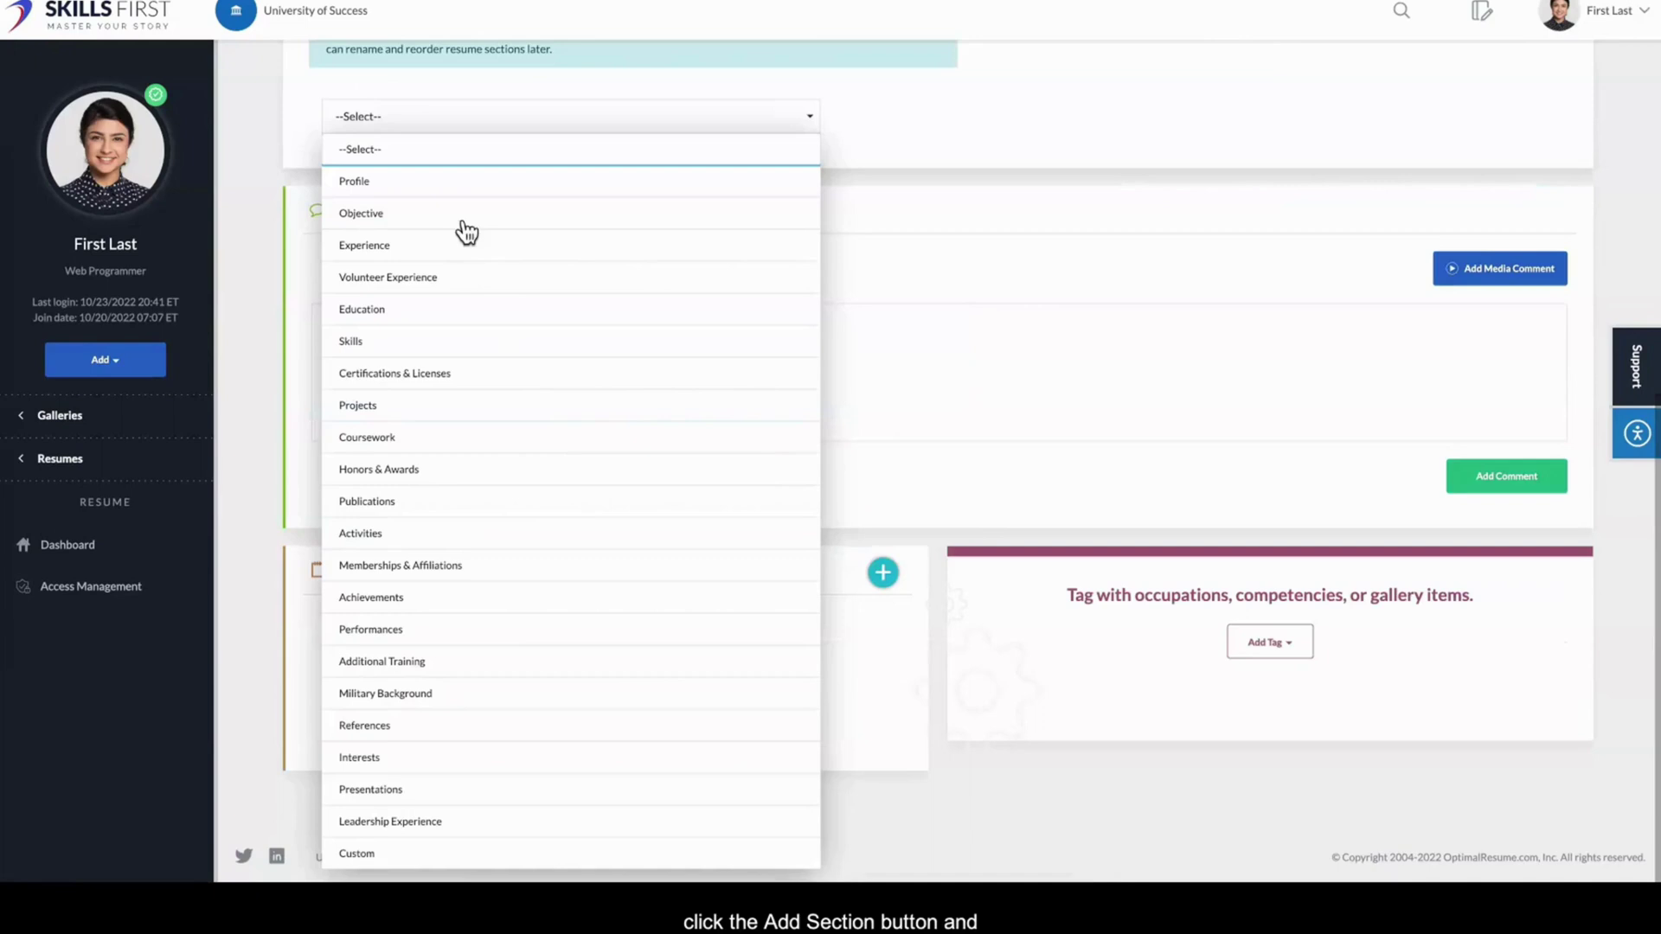
click(432, 373)
click(783, 177)
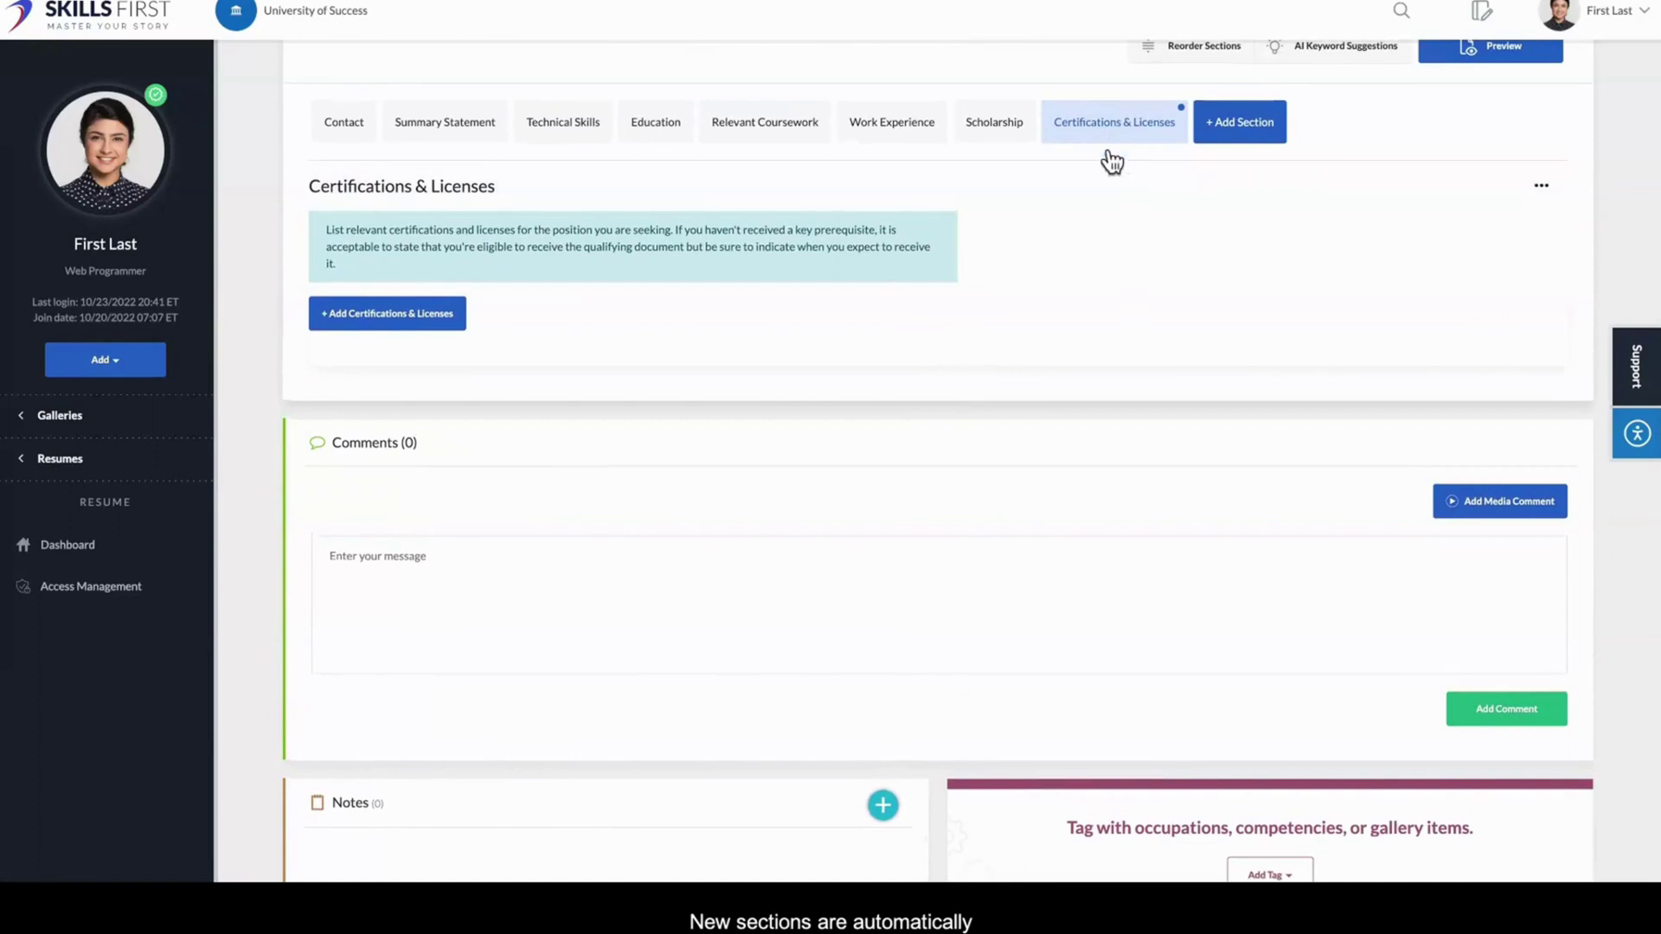
scroll(1121, 357, up, 1)
scroll(1122, 345, up, 2)
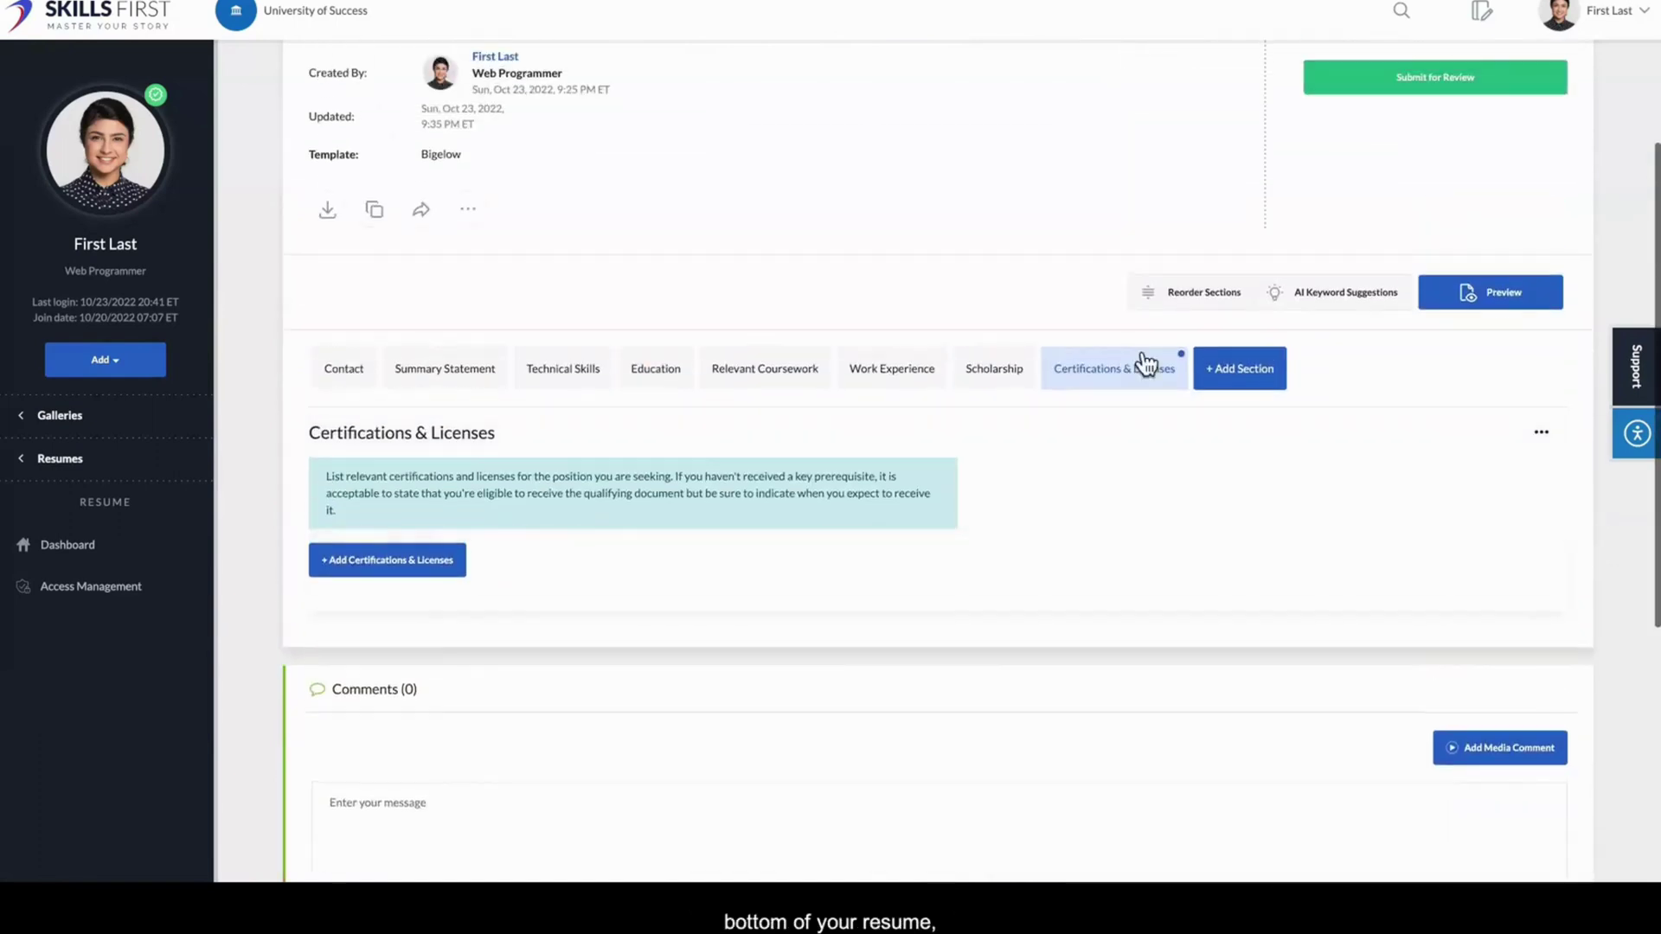
Step: Try reordering sections, leaving Certifications & Licenses last after Scholarship
click(1188, 298)
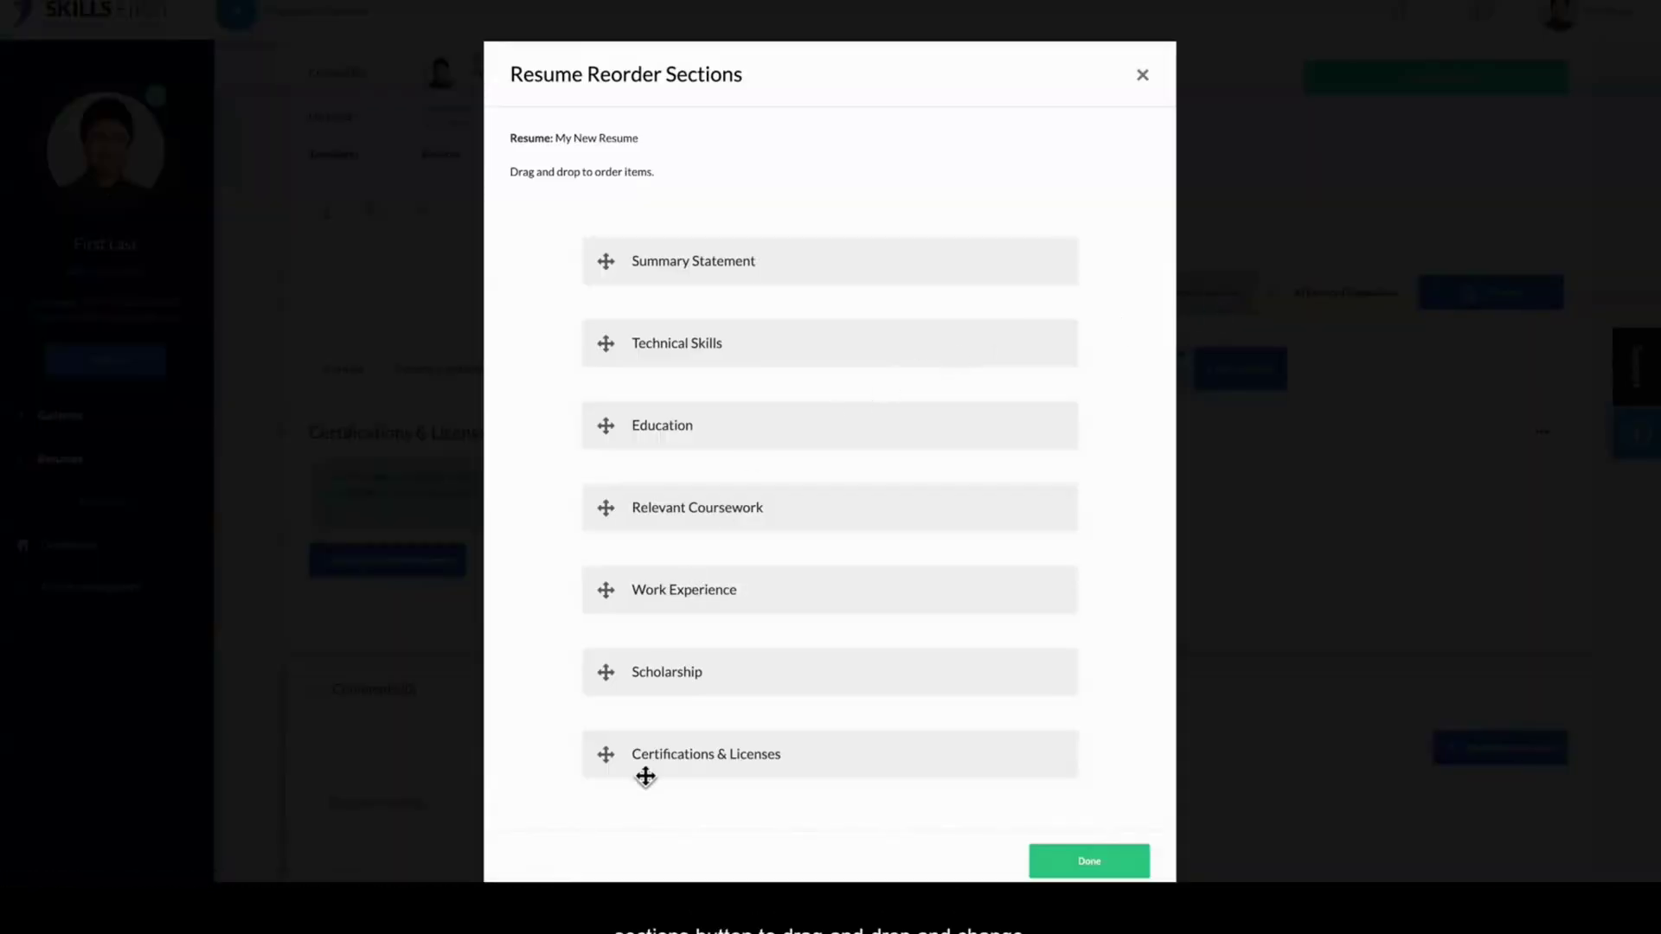
mouse_move(645, 775)
mouse_down()
mouse_move(638, 675)
mouse_move(645, 783)
mouse_up()
click(1060, 858)
Step: Rename the Certifications & Licenses section to PROFESSIONAL LICENSES
click(1138, 387)
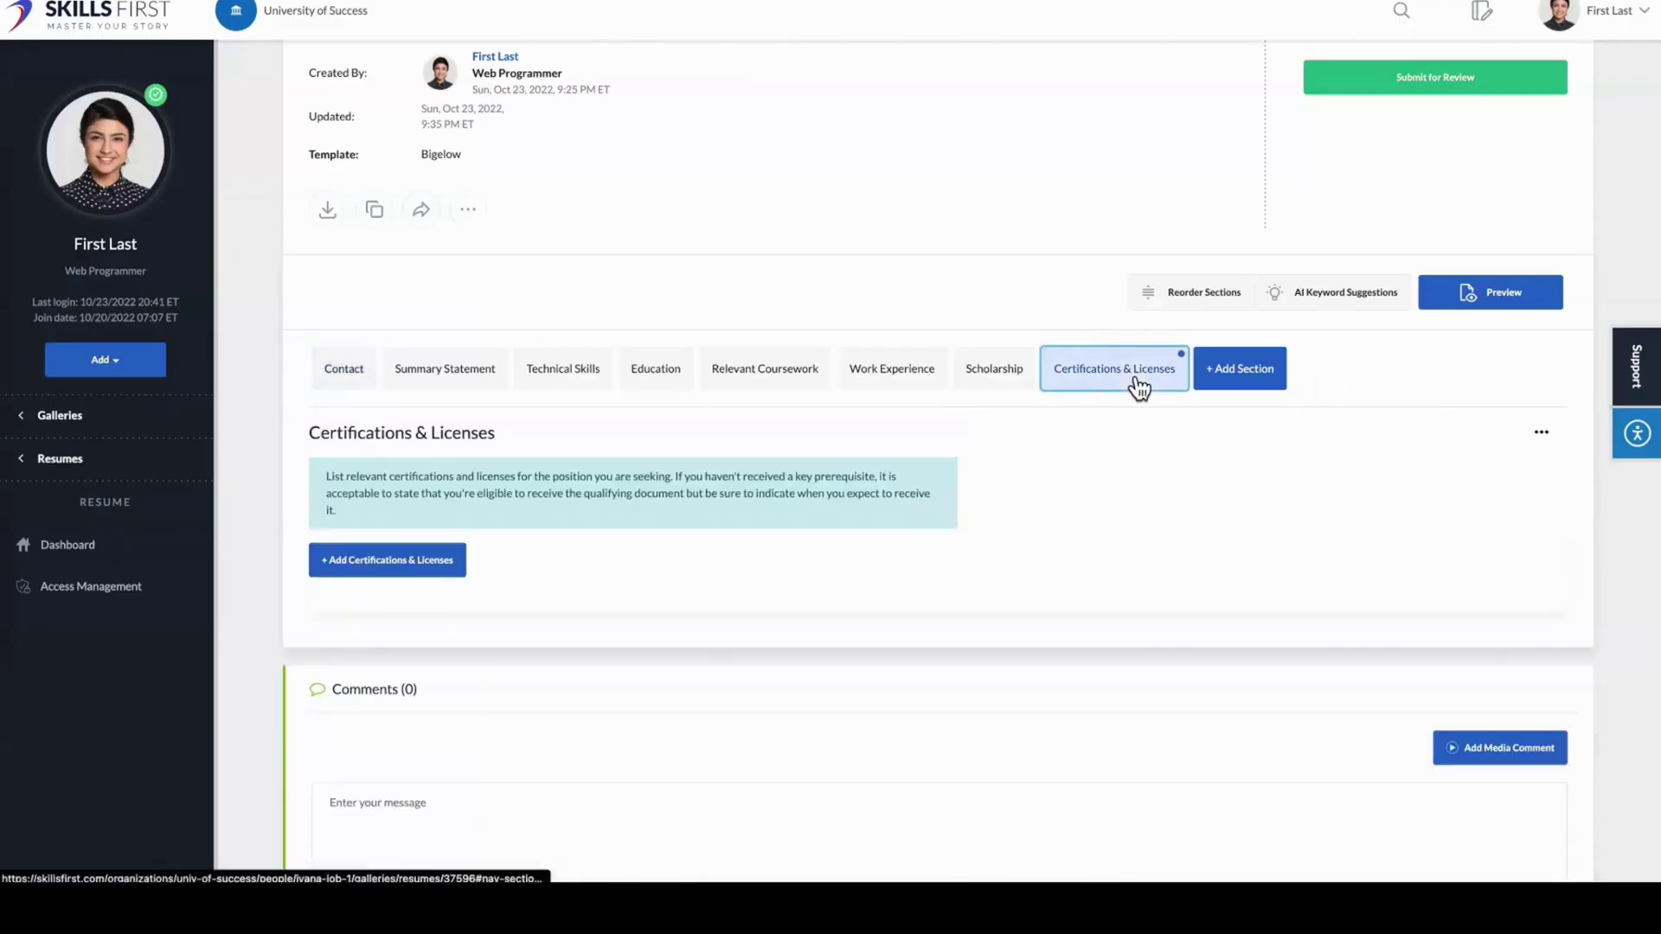
click(1543, 436)
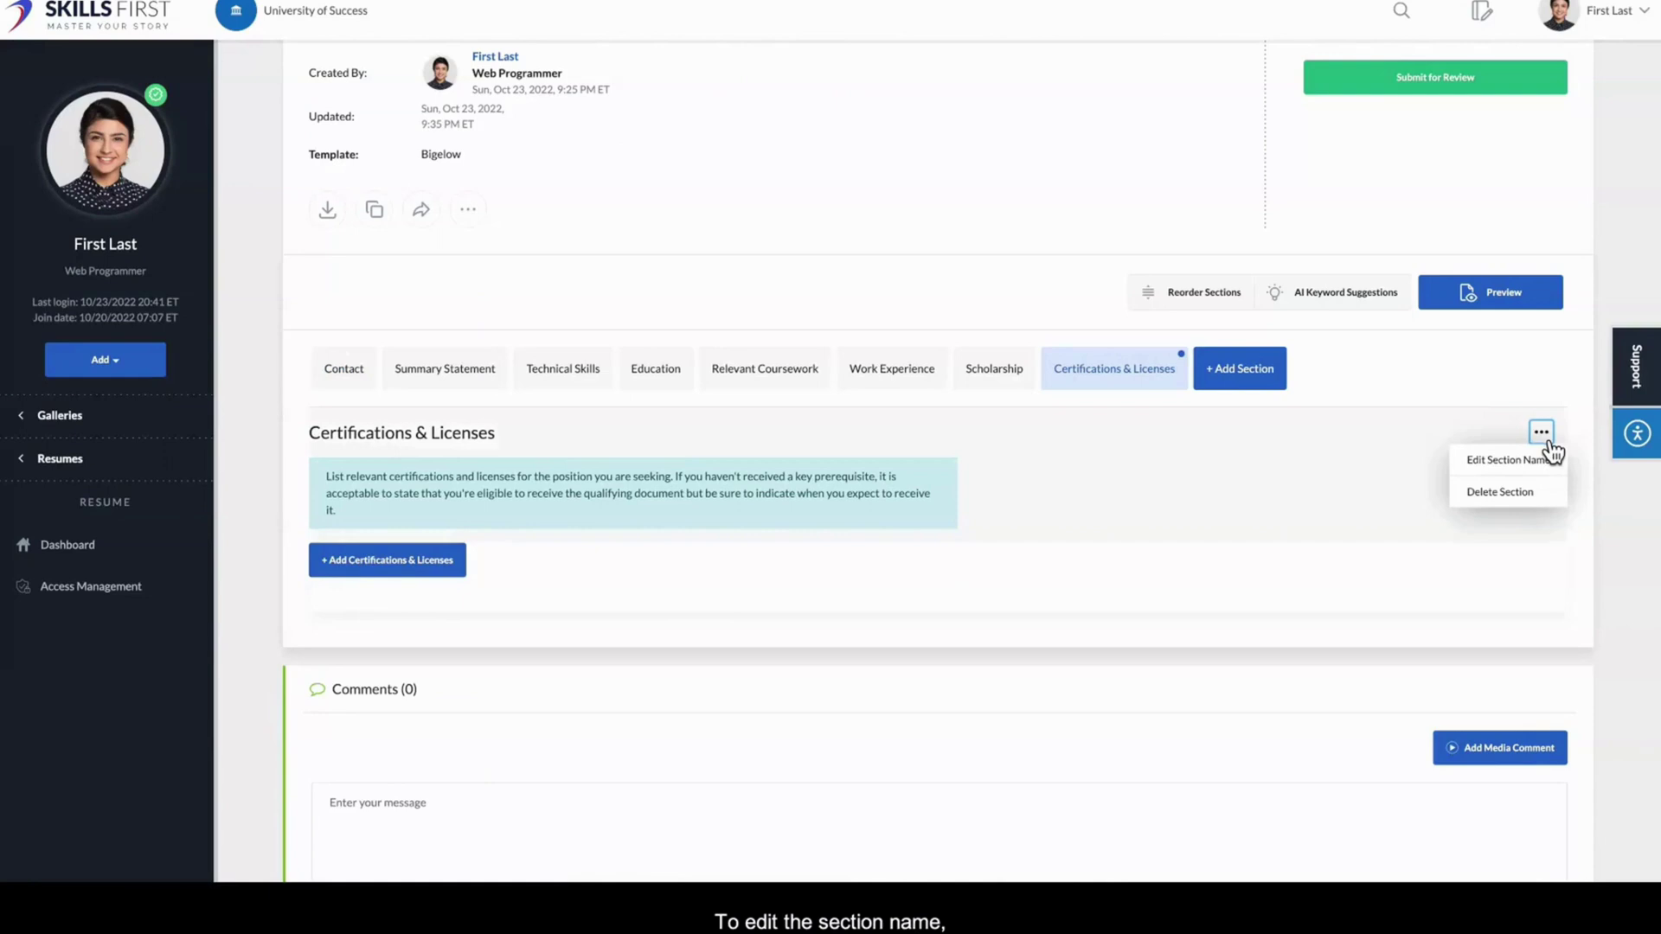
click(1495, 460)
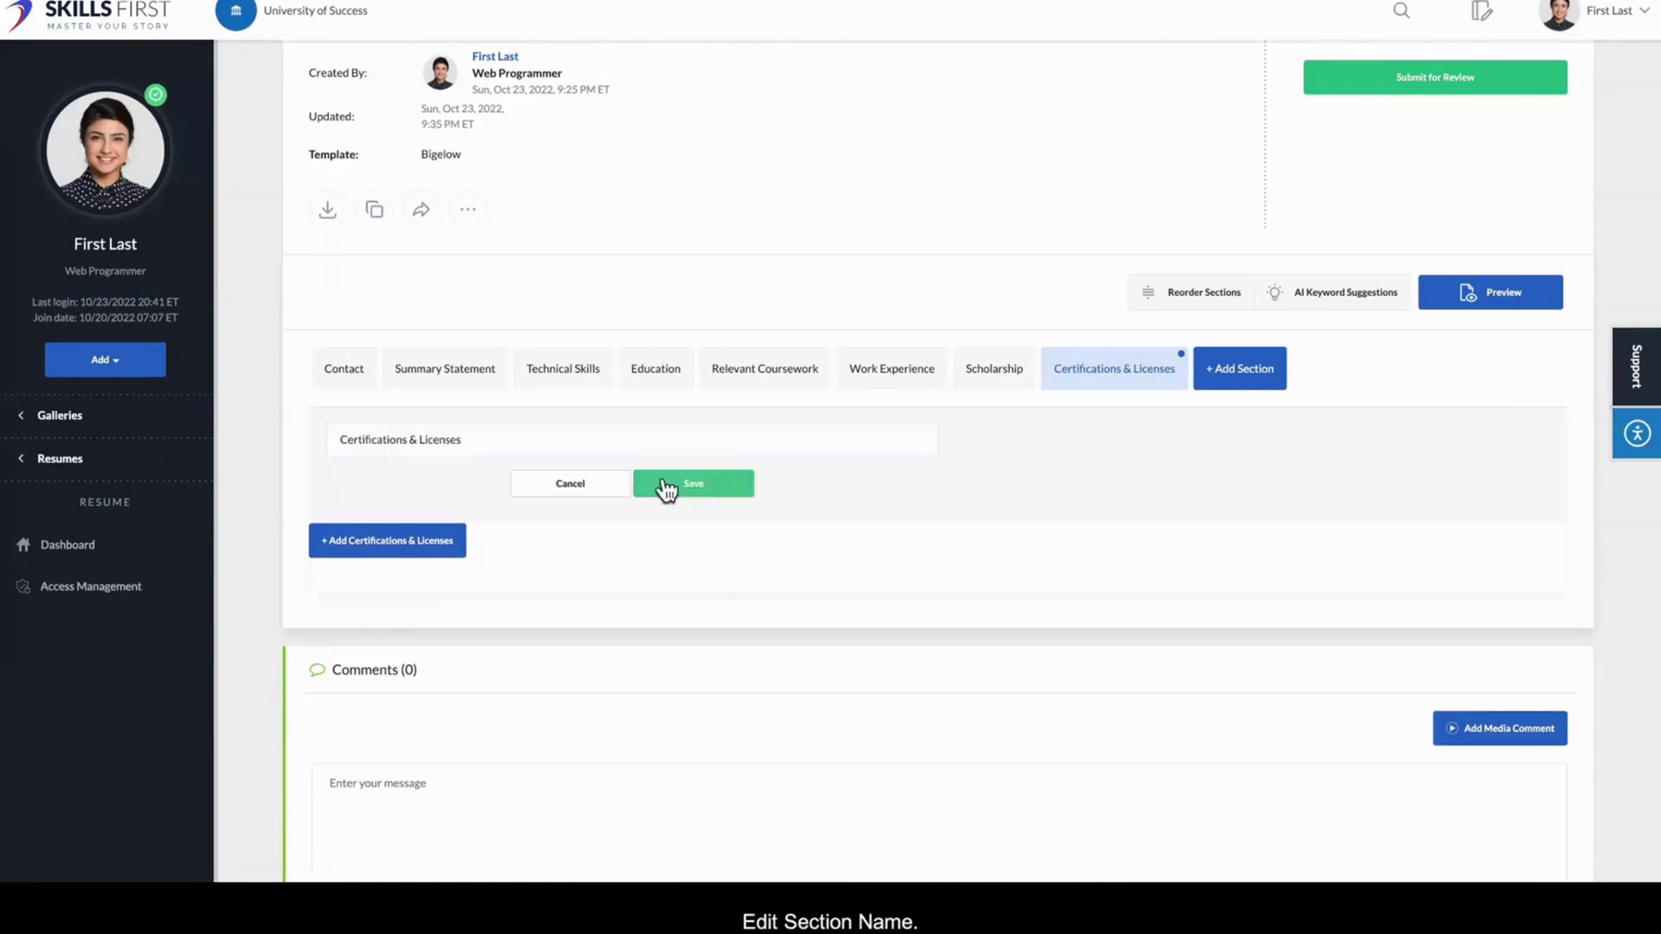
click(496, 441)
drag(496, 441, 288, 443)
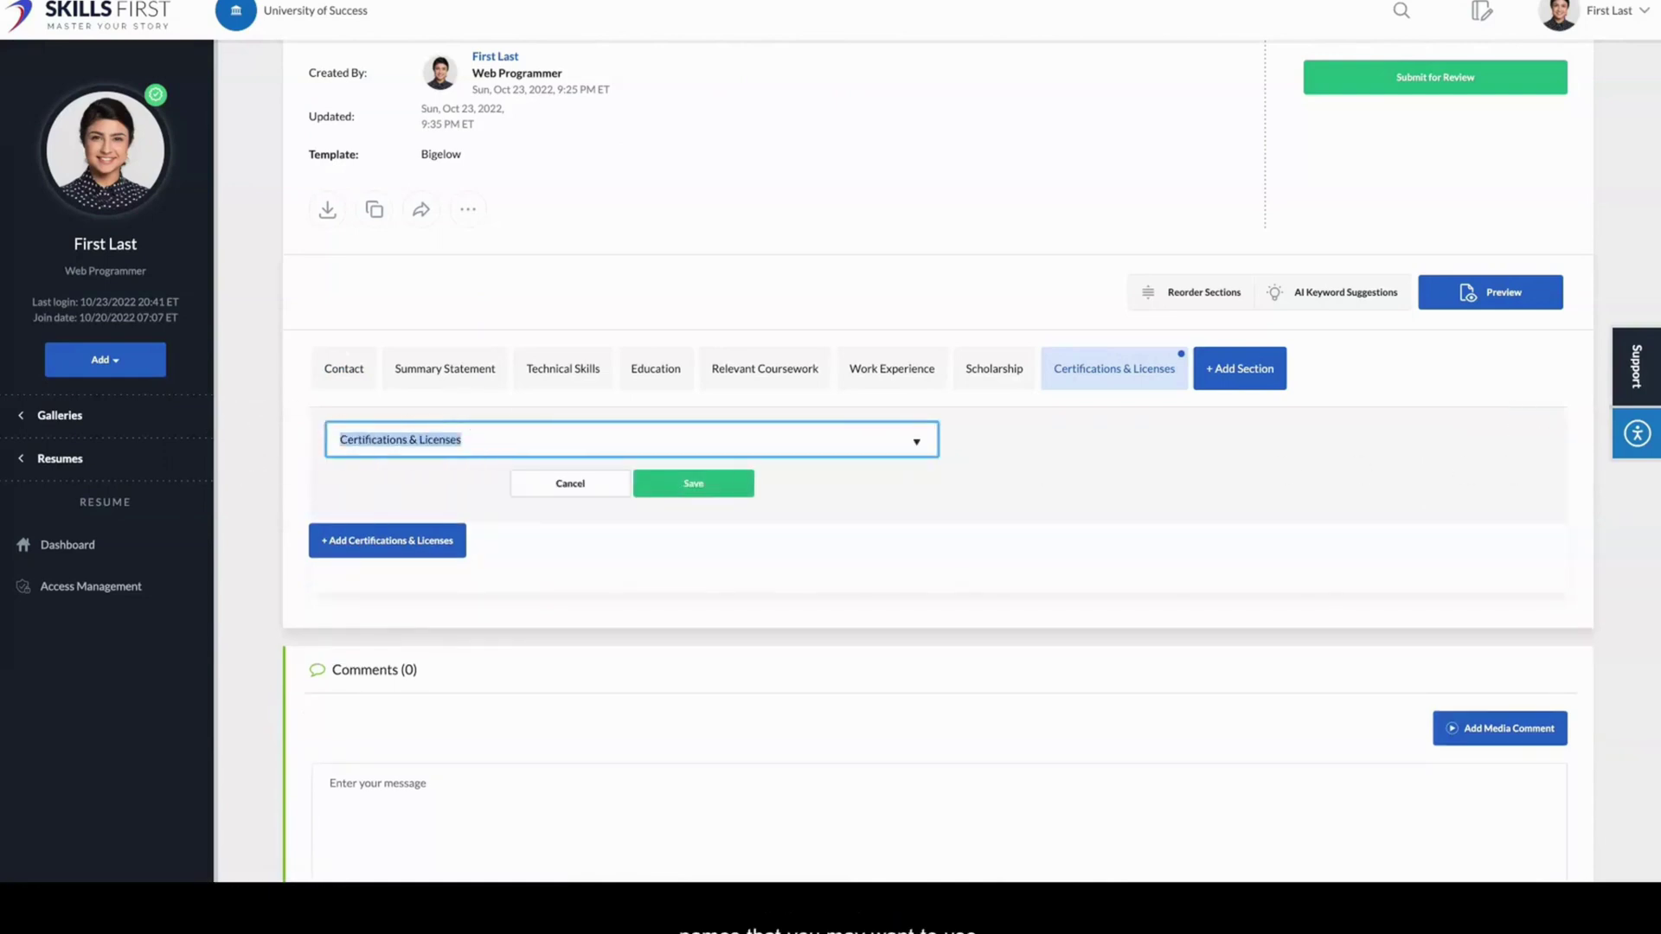
text(P)
click(501, 490)
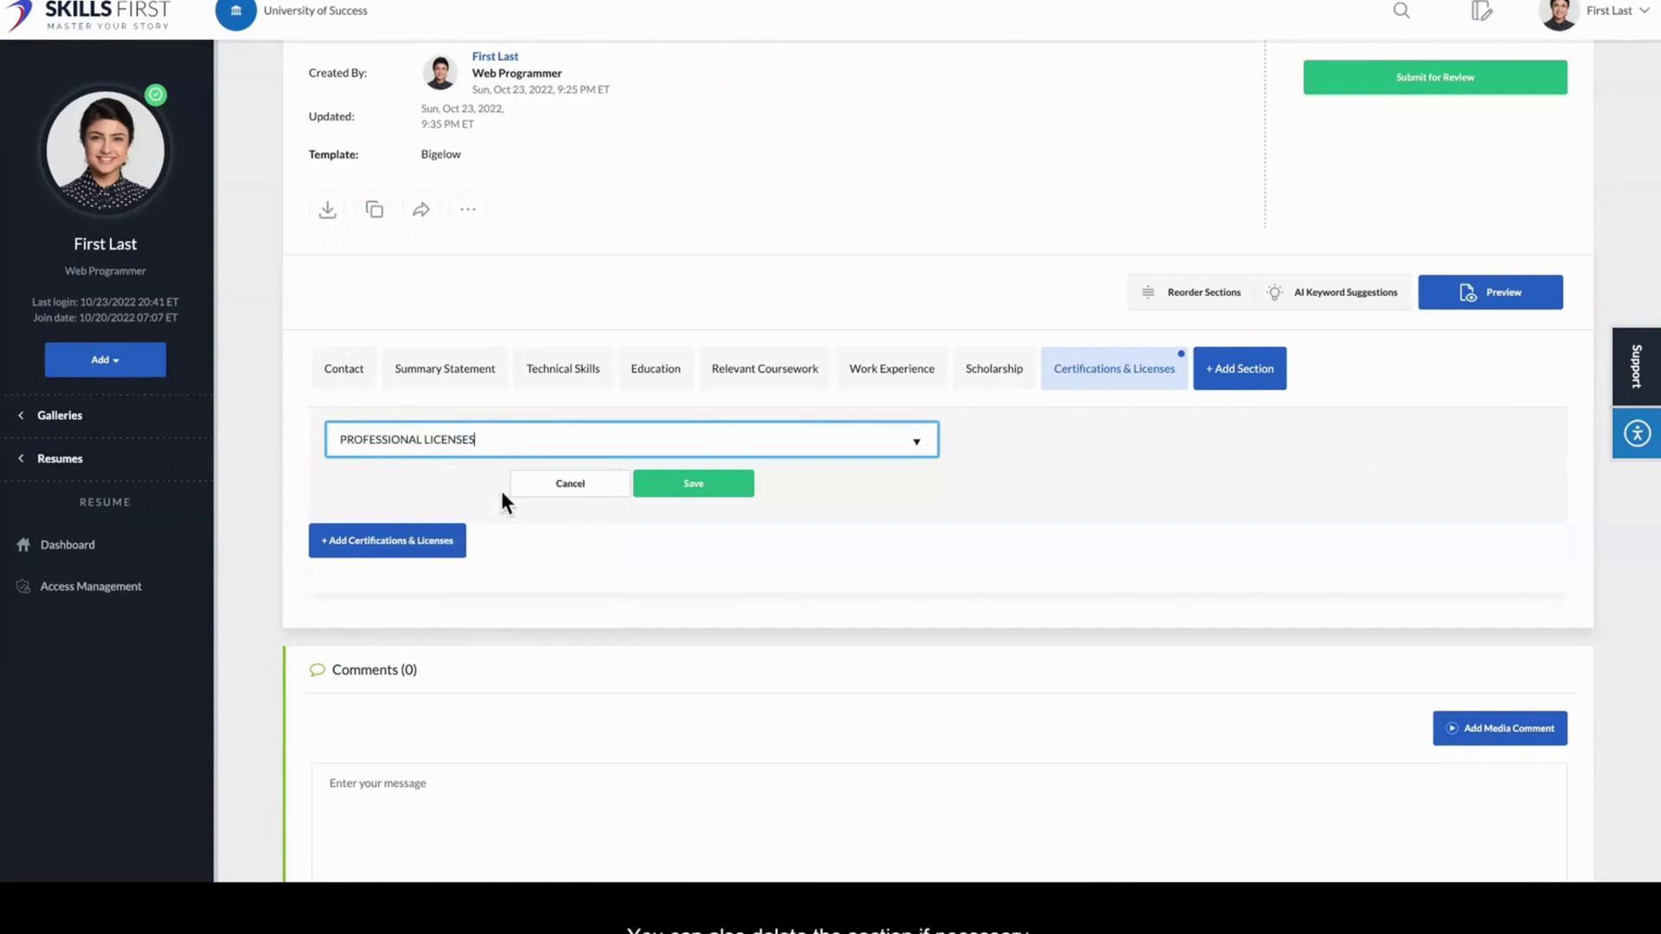
click(683, 495)
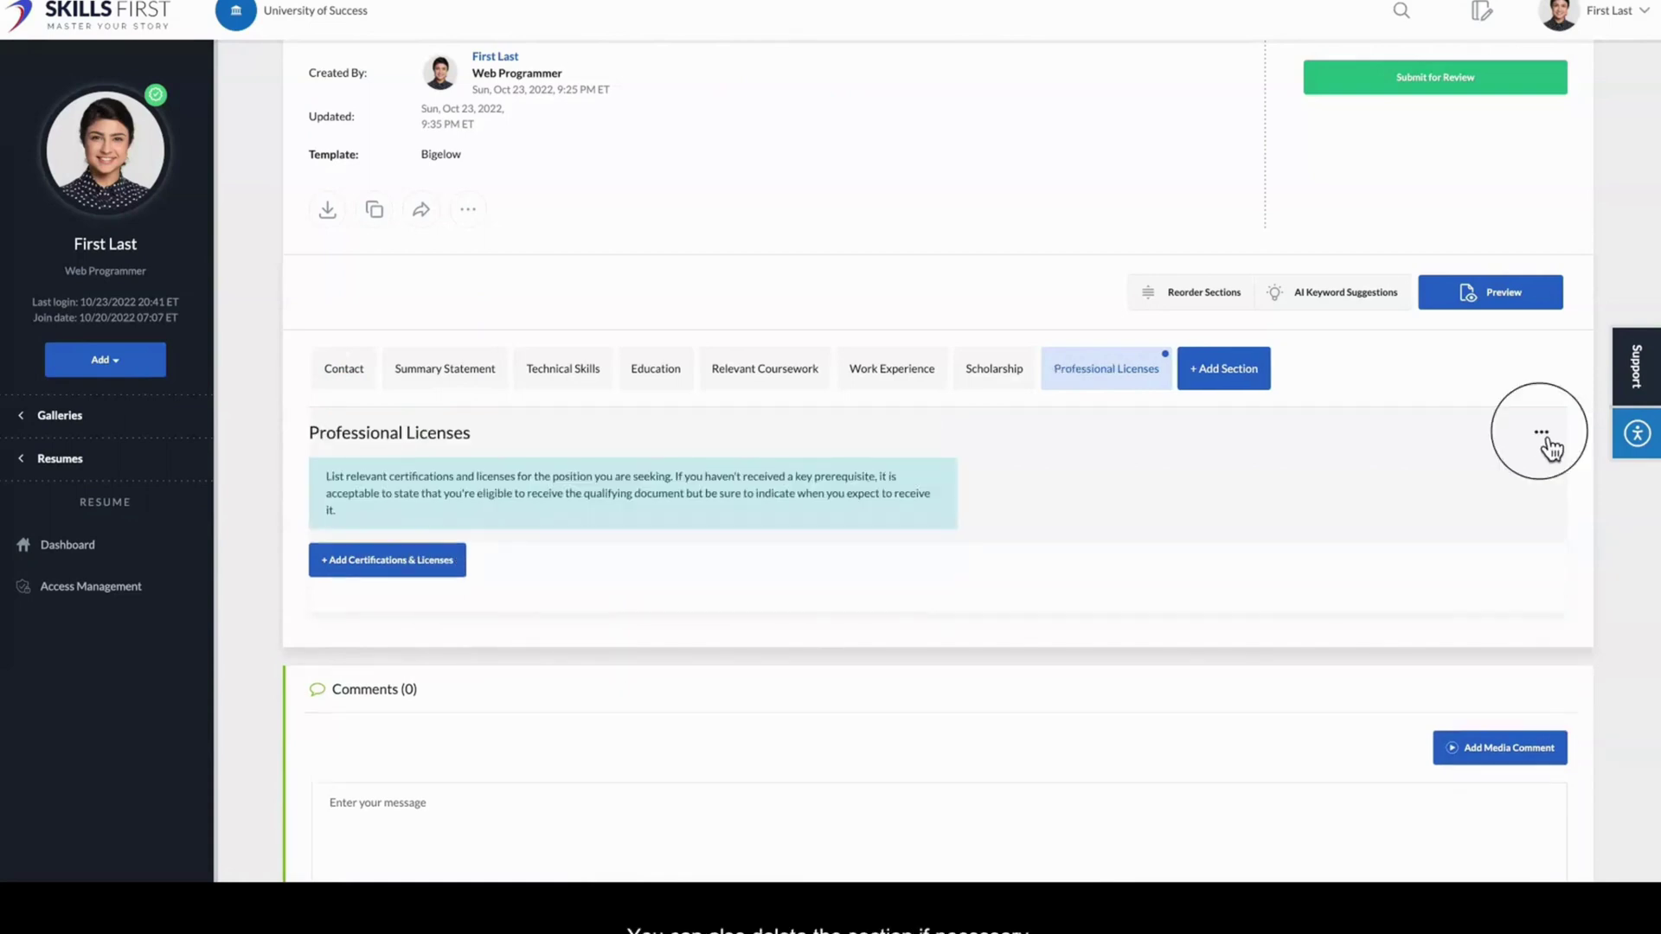
Step: Browse the template gallery from the preview, keeping the Bigelow template
click(1542, 432)
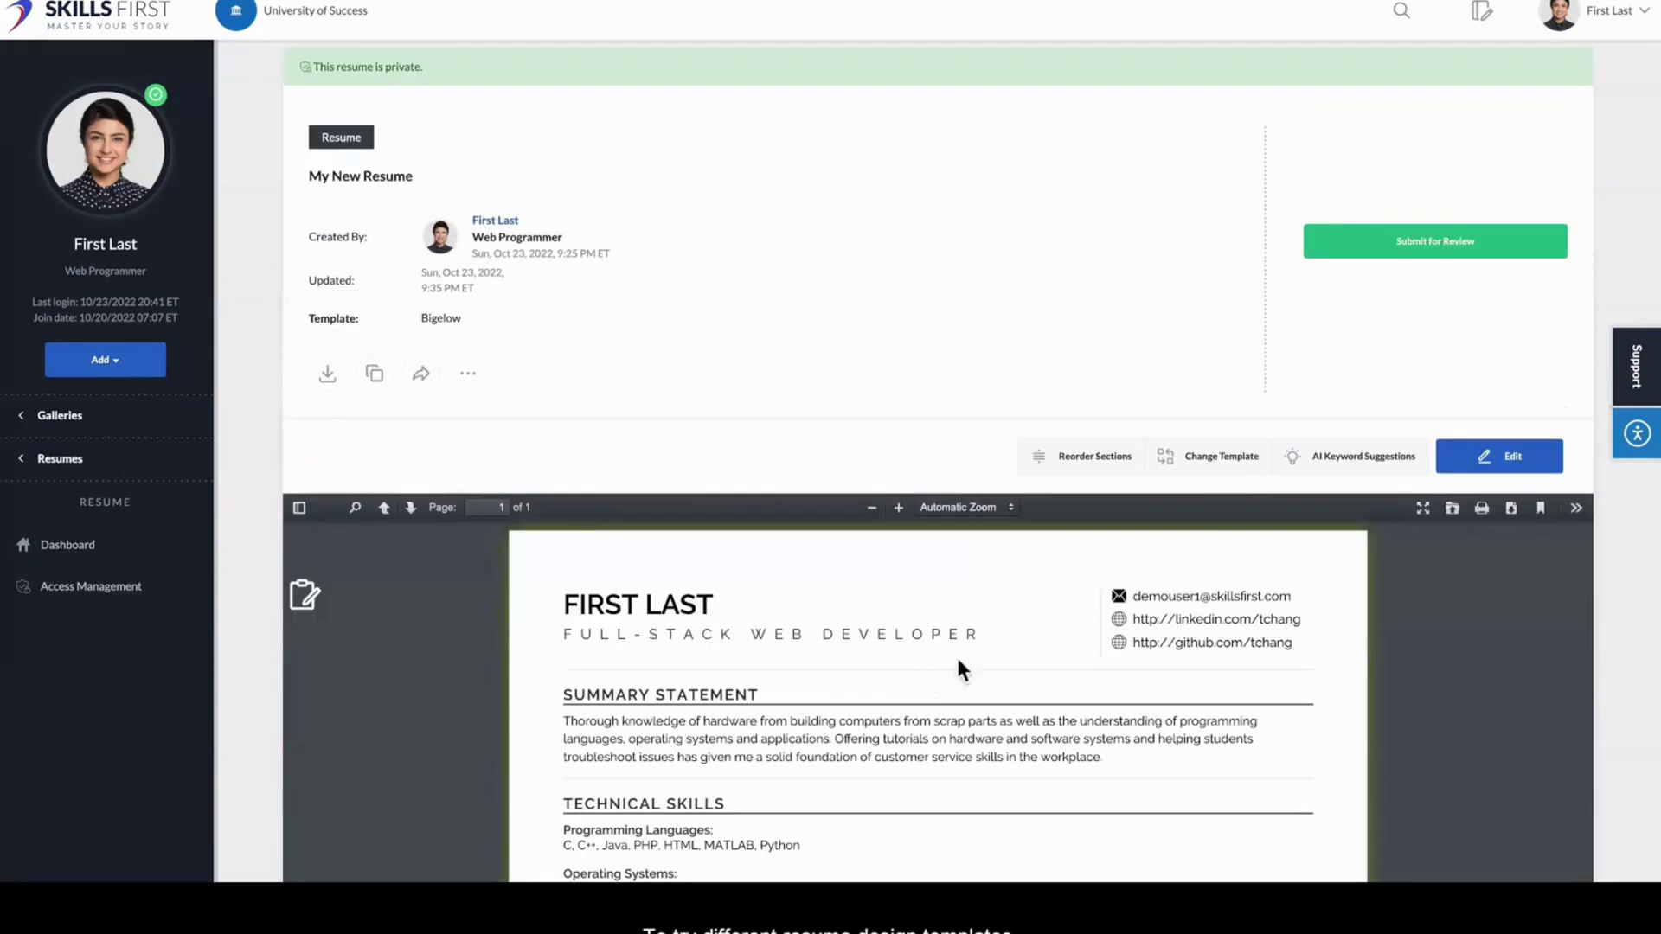
click(1219, 464)
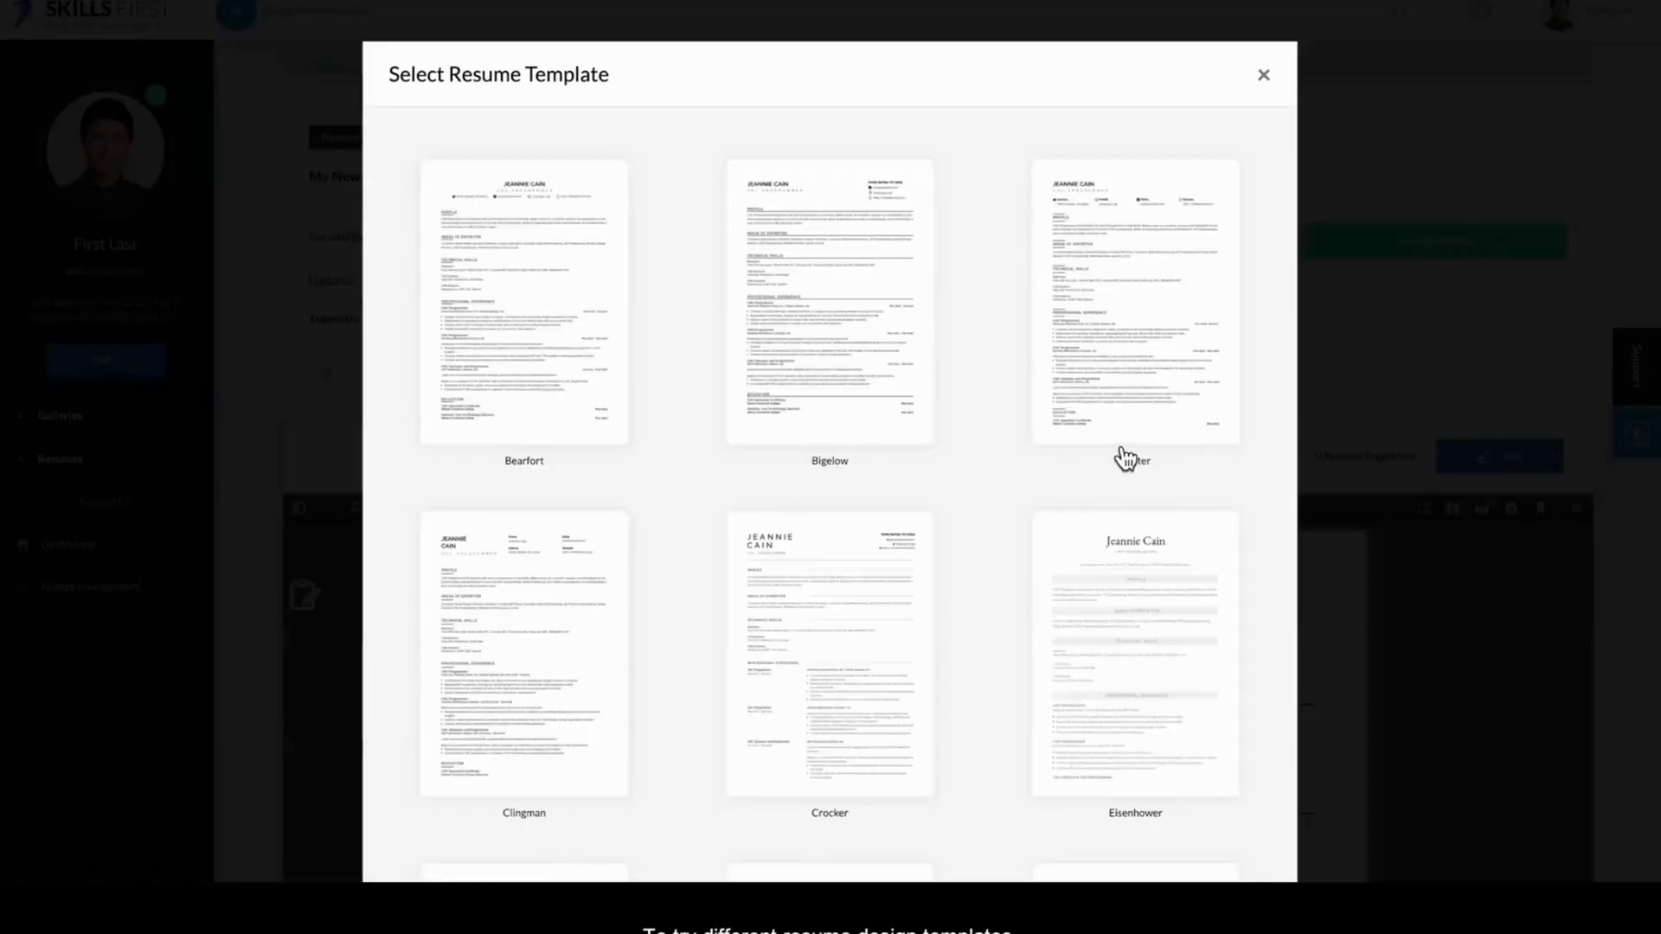
scroll(637, 372, down, 5)
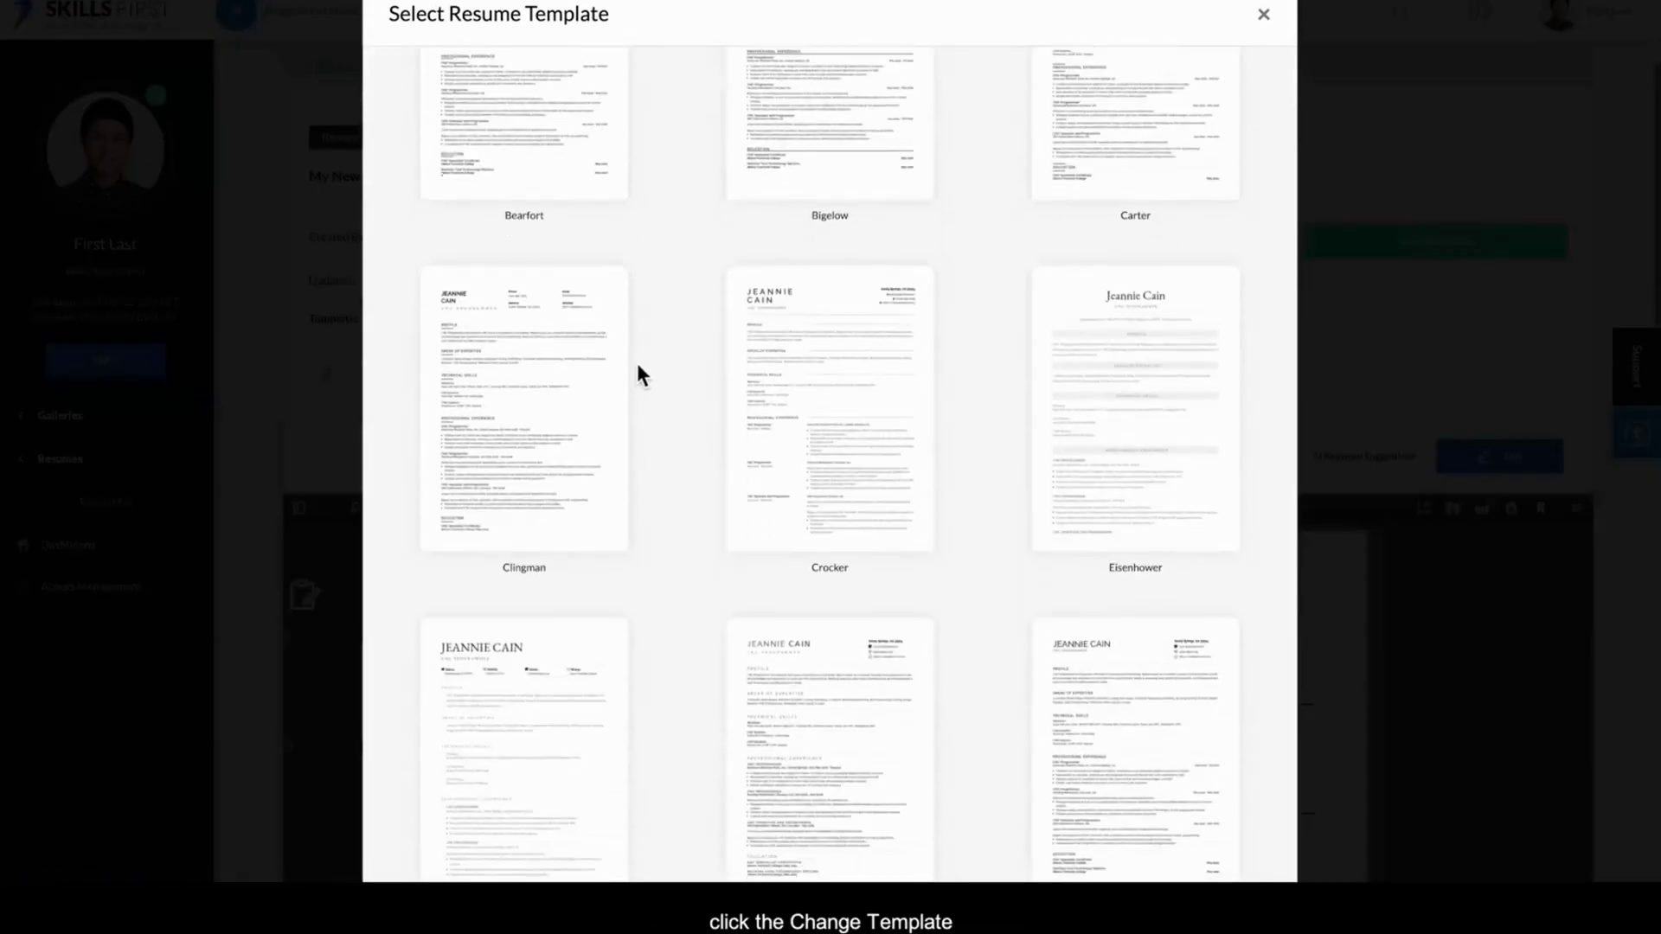
scroll(638, 365, down, 3)
scroll(637, 365, up, 5)
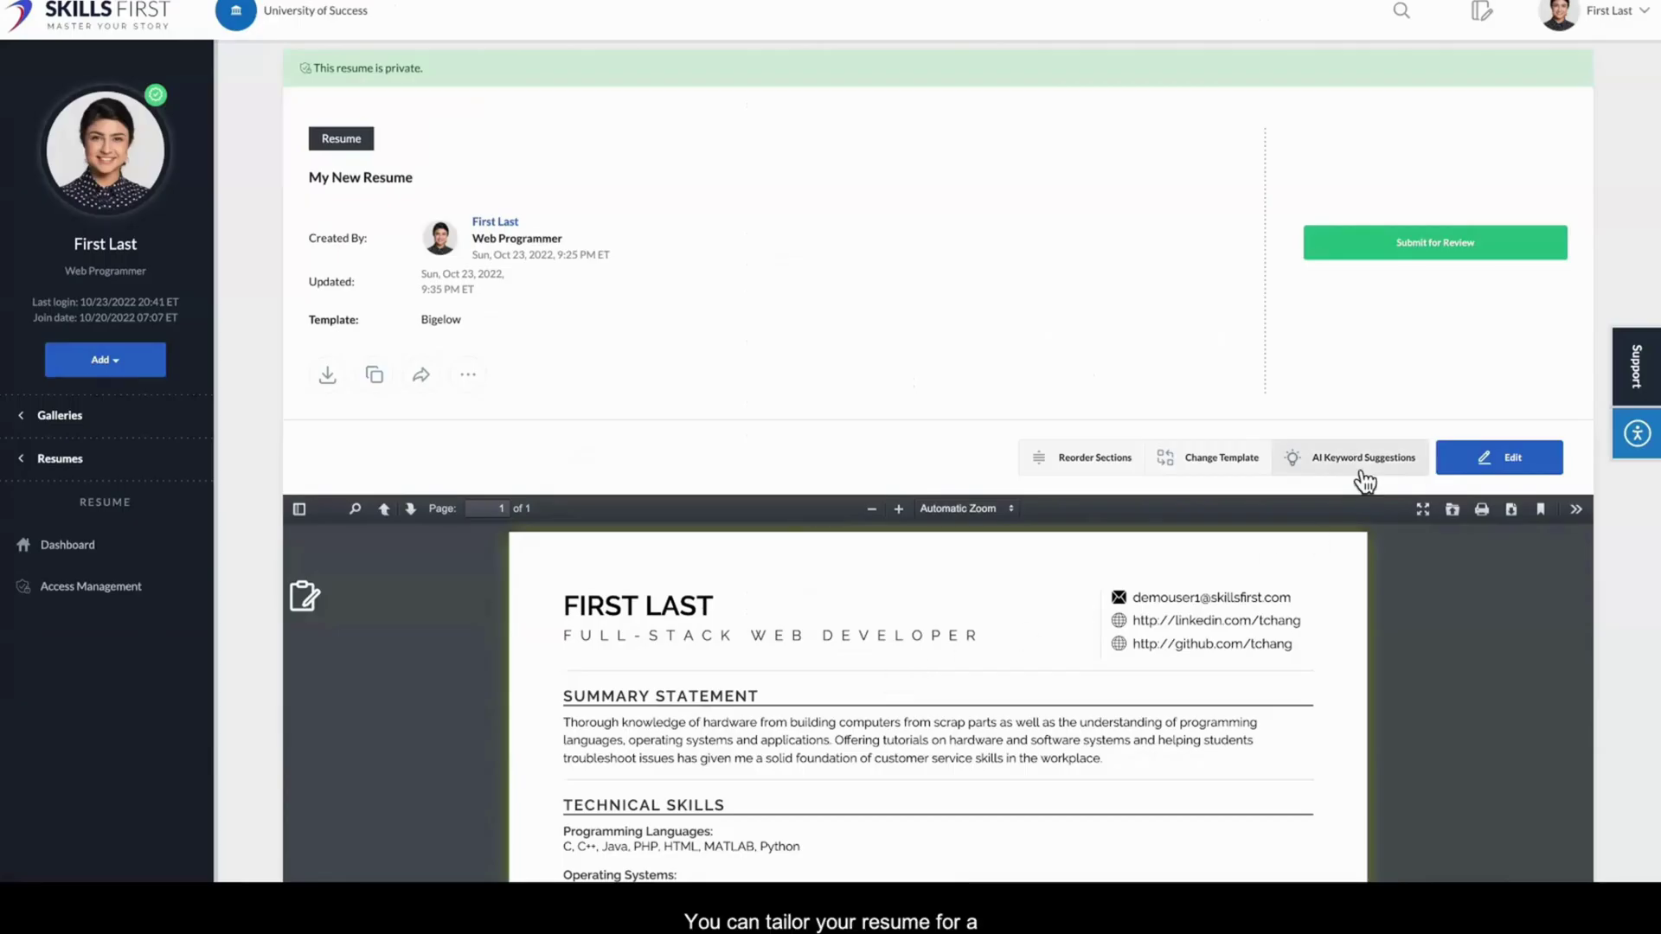
Step: Paste the job description into AI Keyword Suggestions and generate keyword suggestions
click(1364, 461)
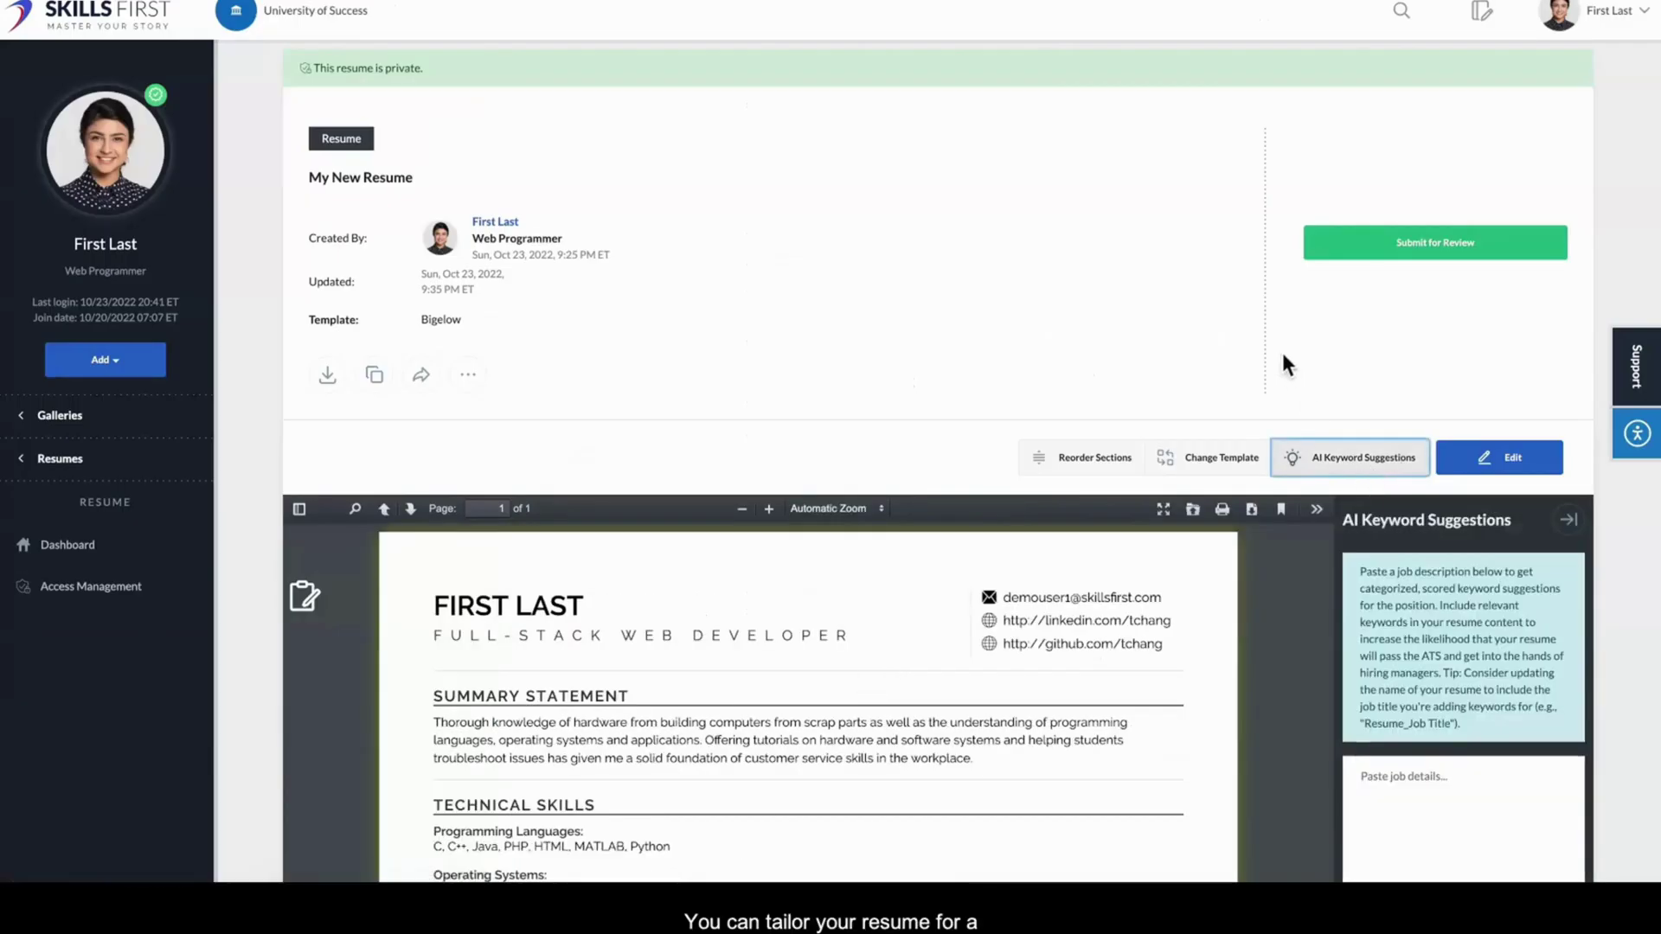
scroll(1283, 352, down, 2)
click(1365, 597)
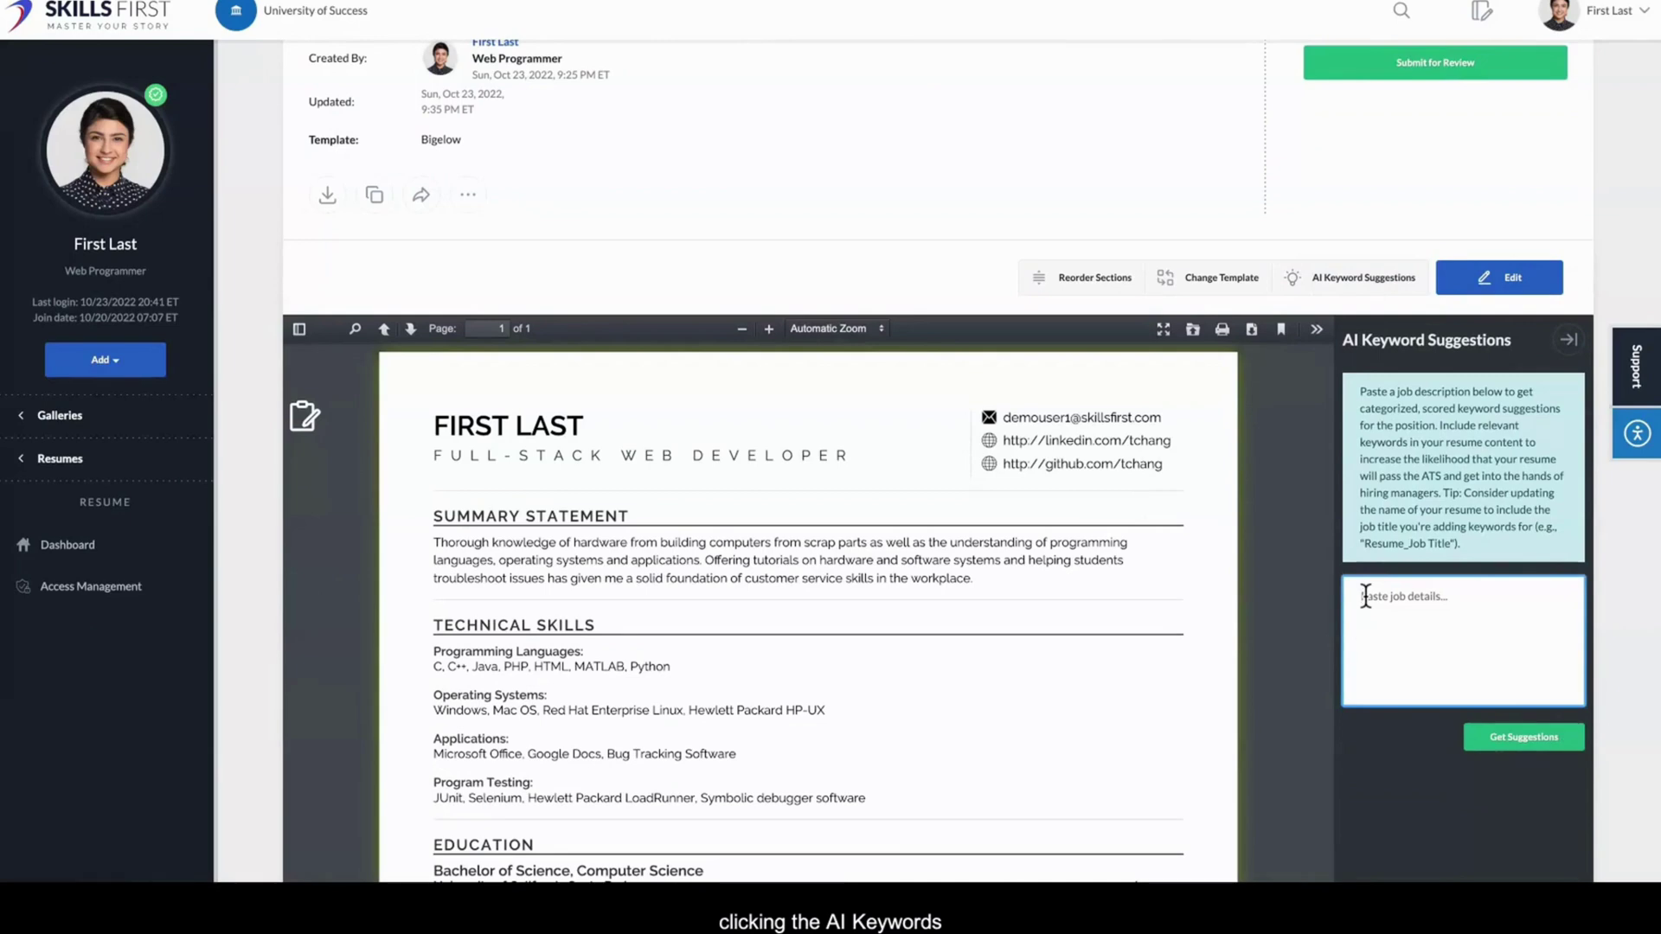
key(ctrl+v)
click(1524, 737)
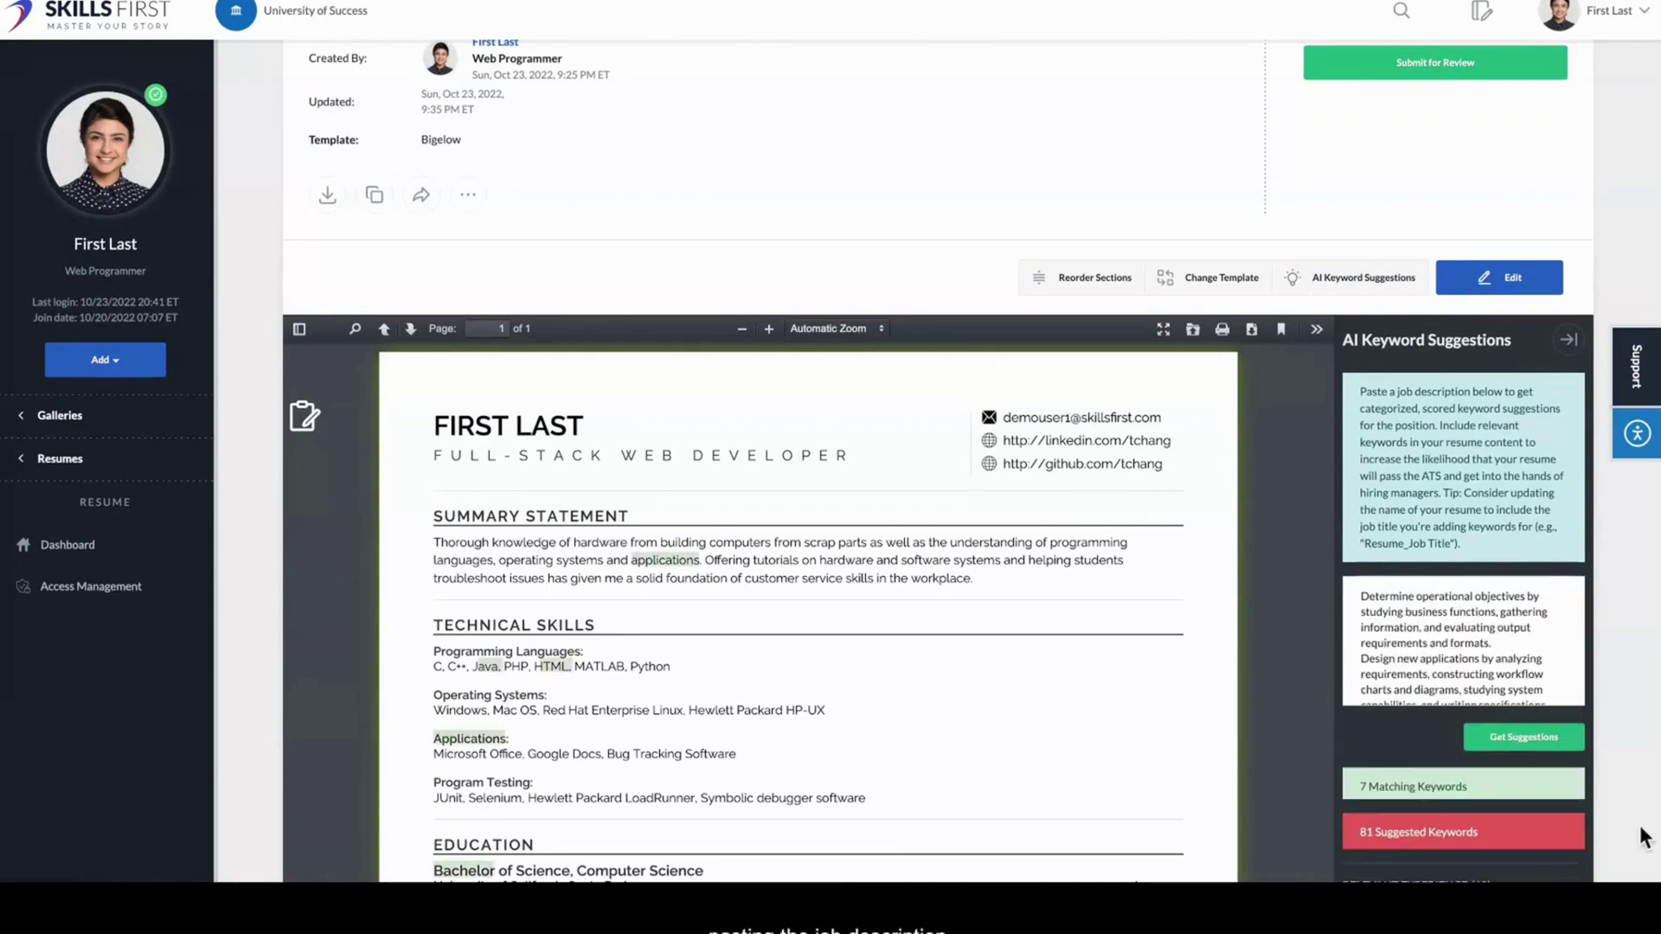
Step: Review the 7 matching and 81 suggested keywords, selecting competencies JavaScript through frameworks
scroll(1644, 836, down, 7)
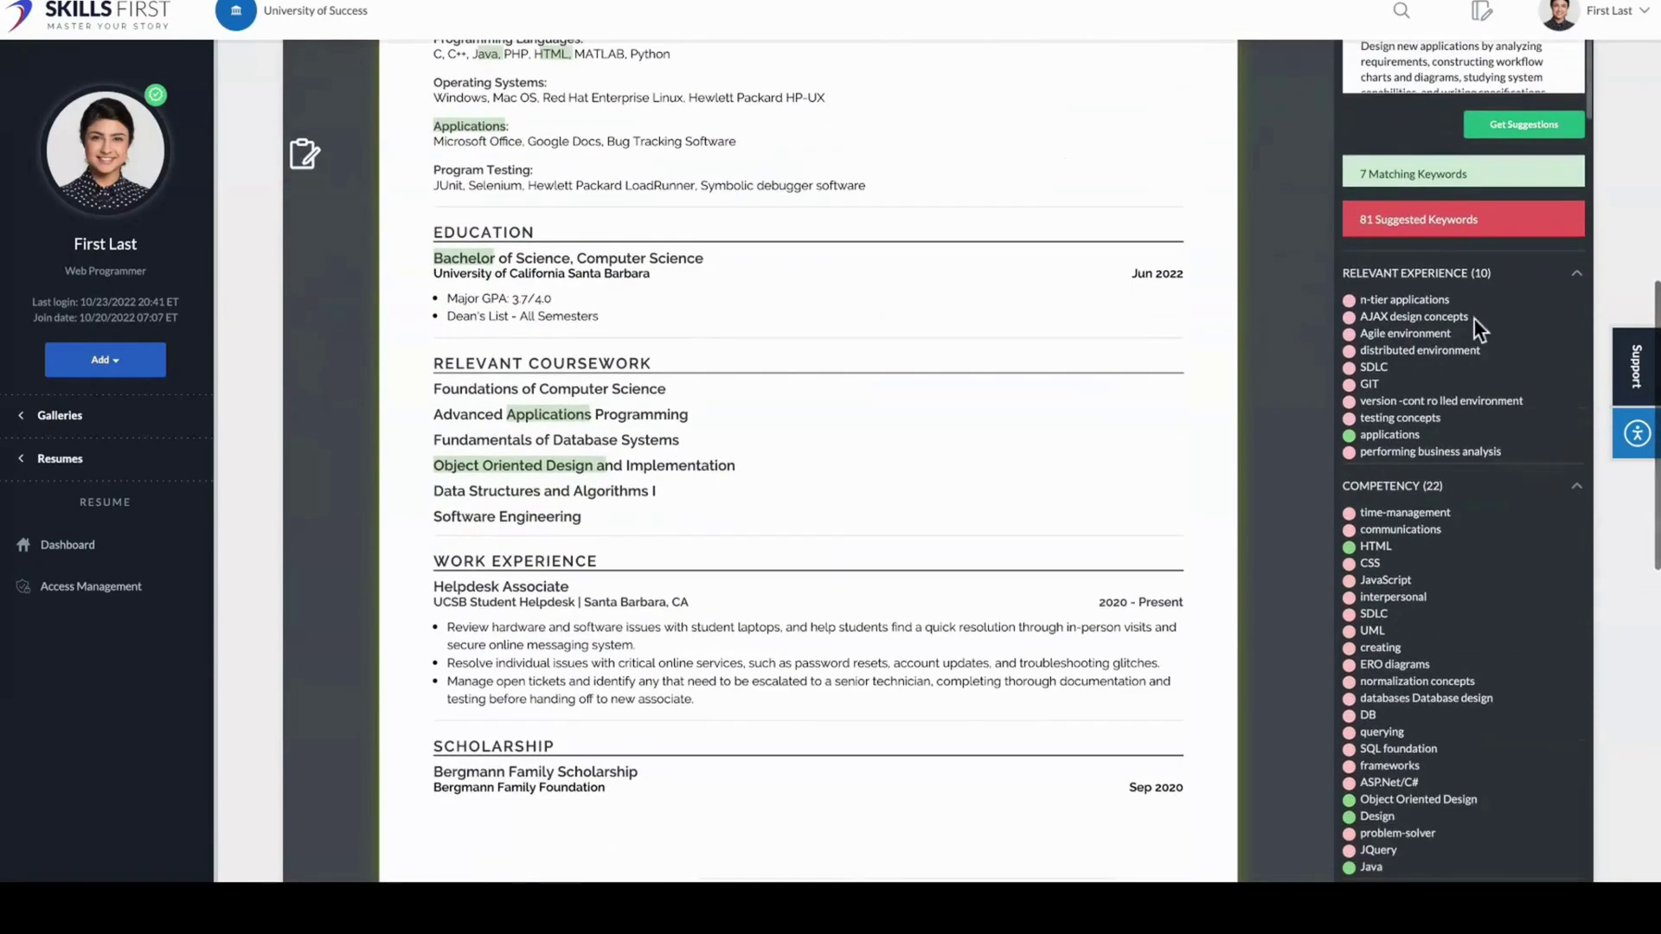
click(1429, 273)
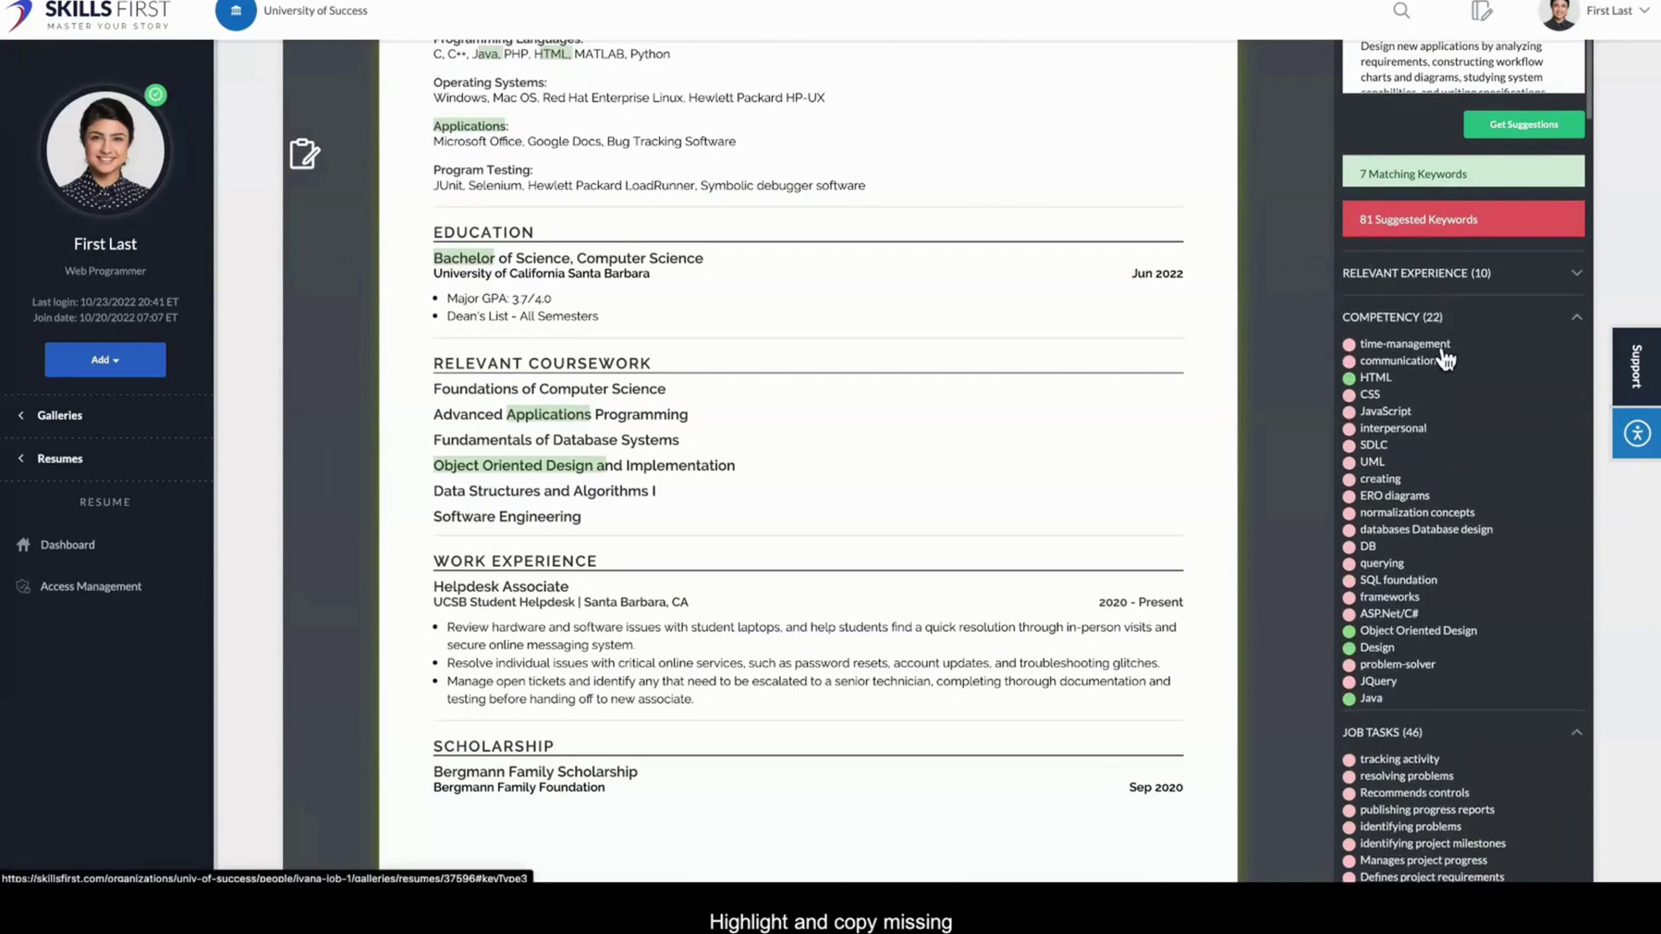
drag(1477, 595, 1382, 413)
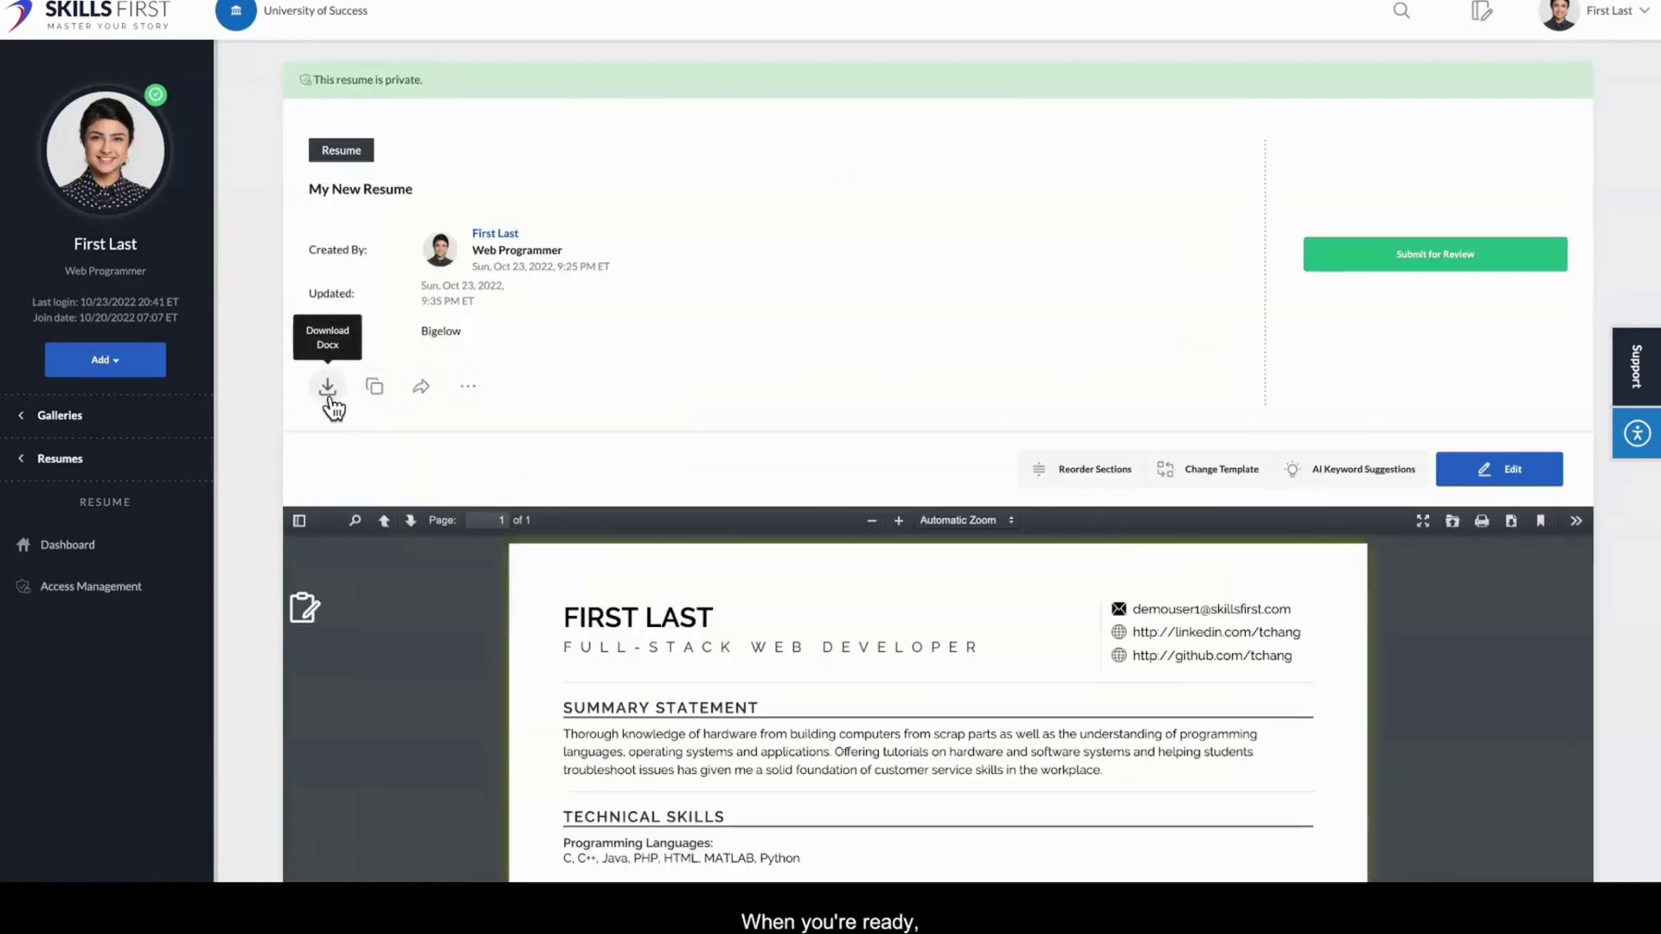
Step: Share My New Resume as Viewer with anybody who has the link, then view its access list
click(470, 388)
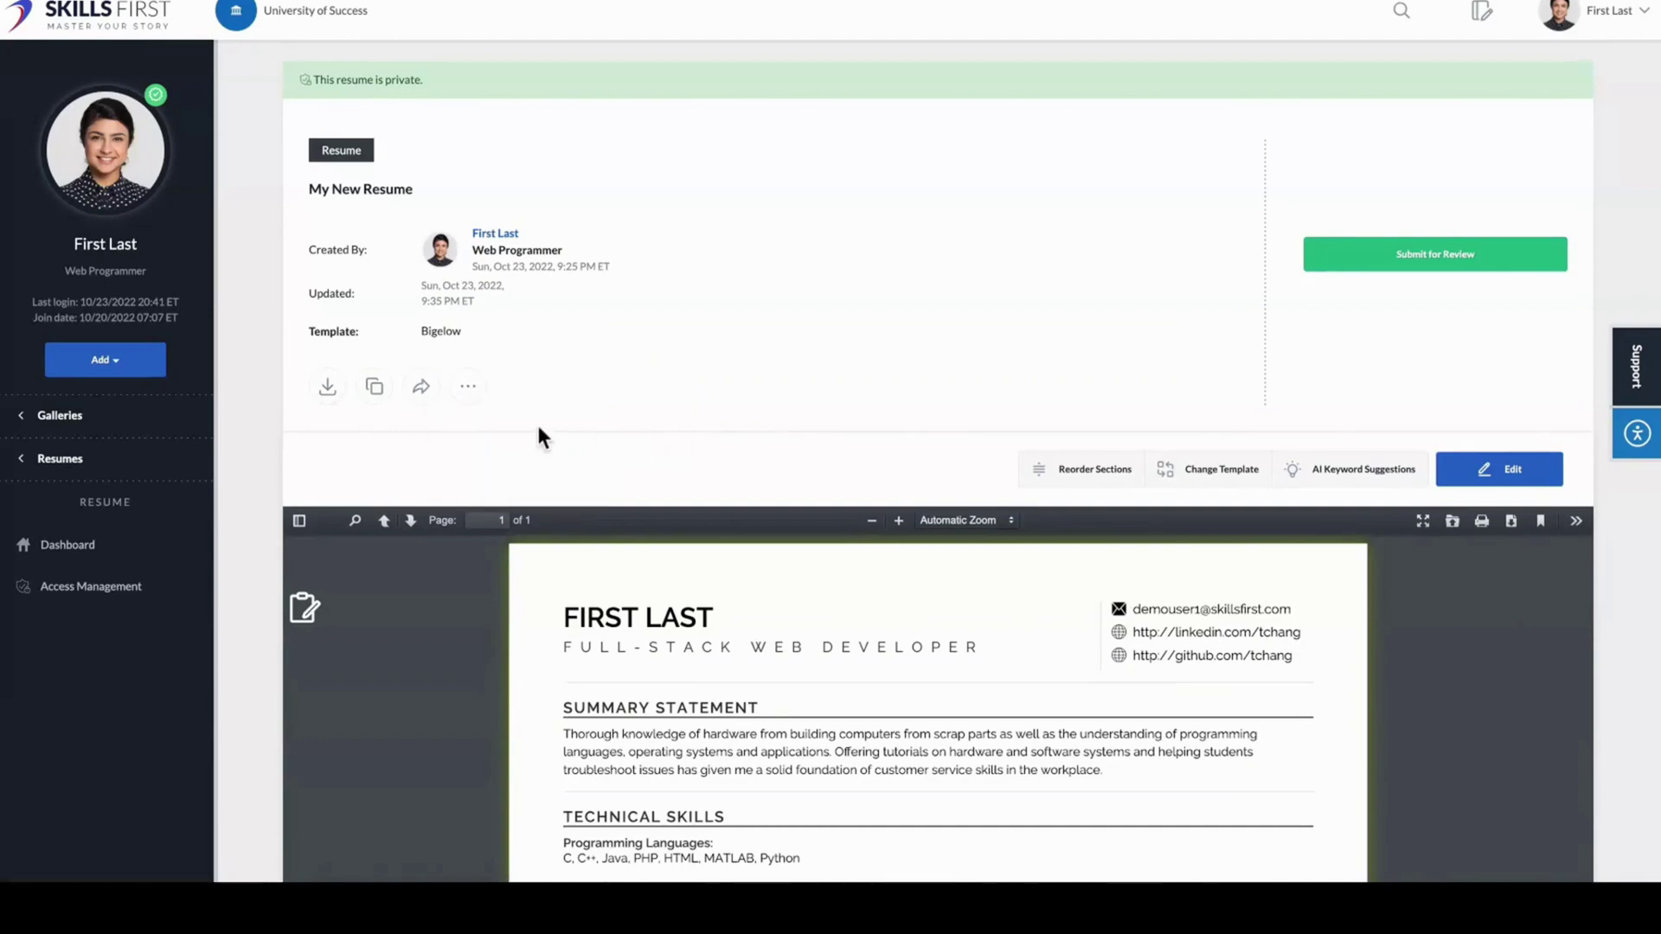
click(427, 394)
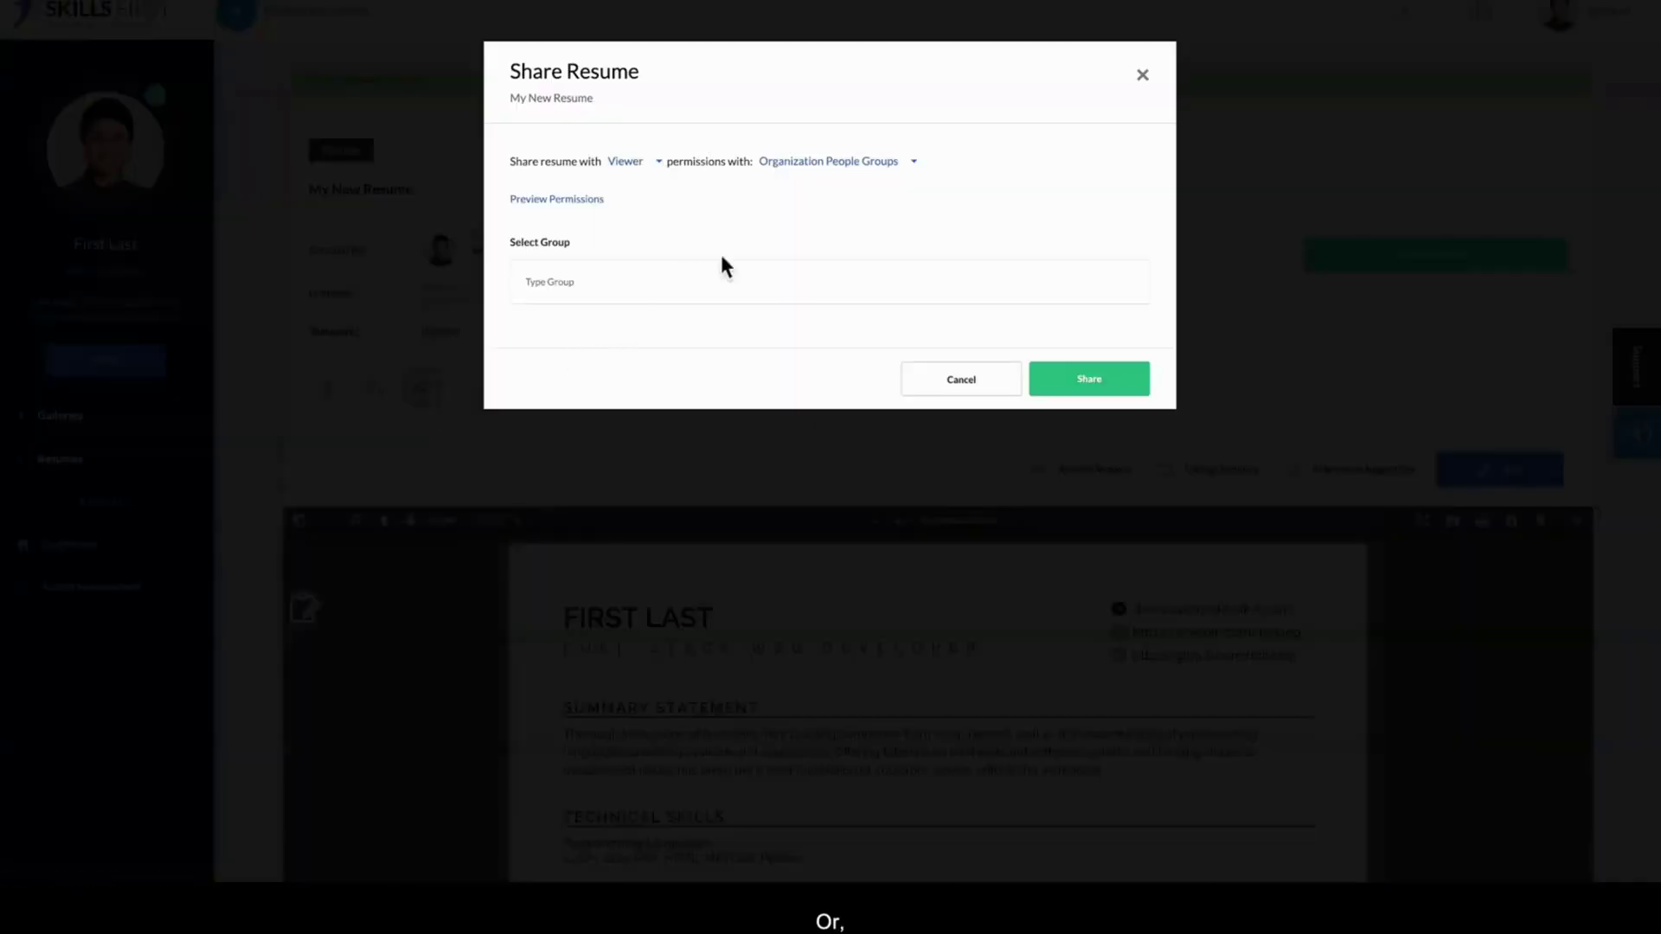
click(818, 165)
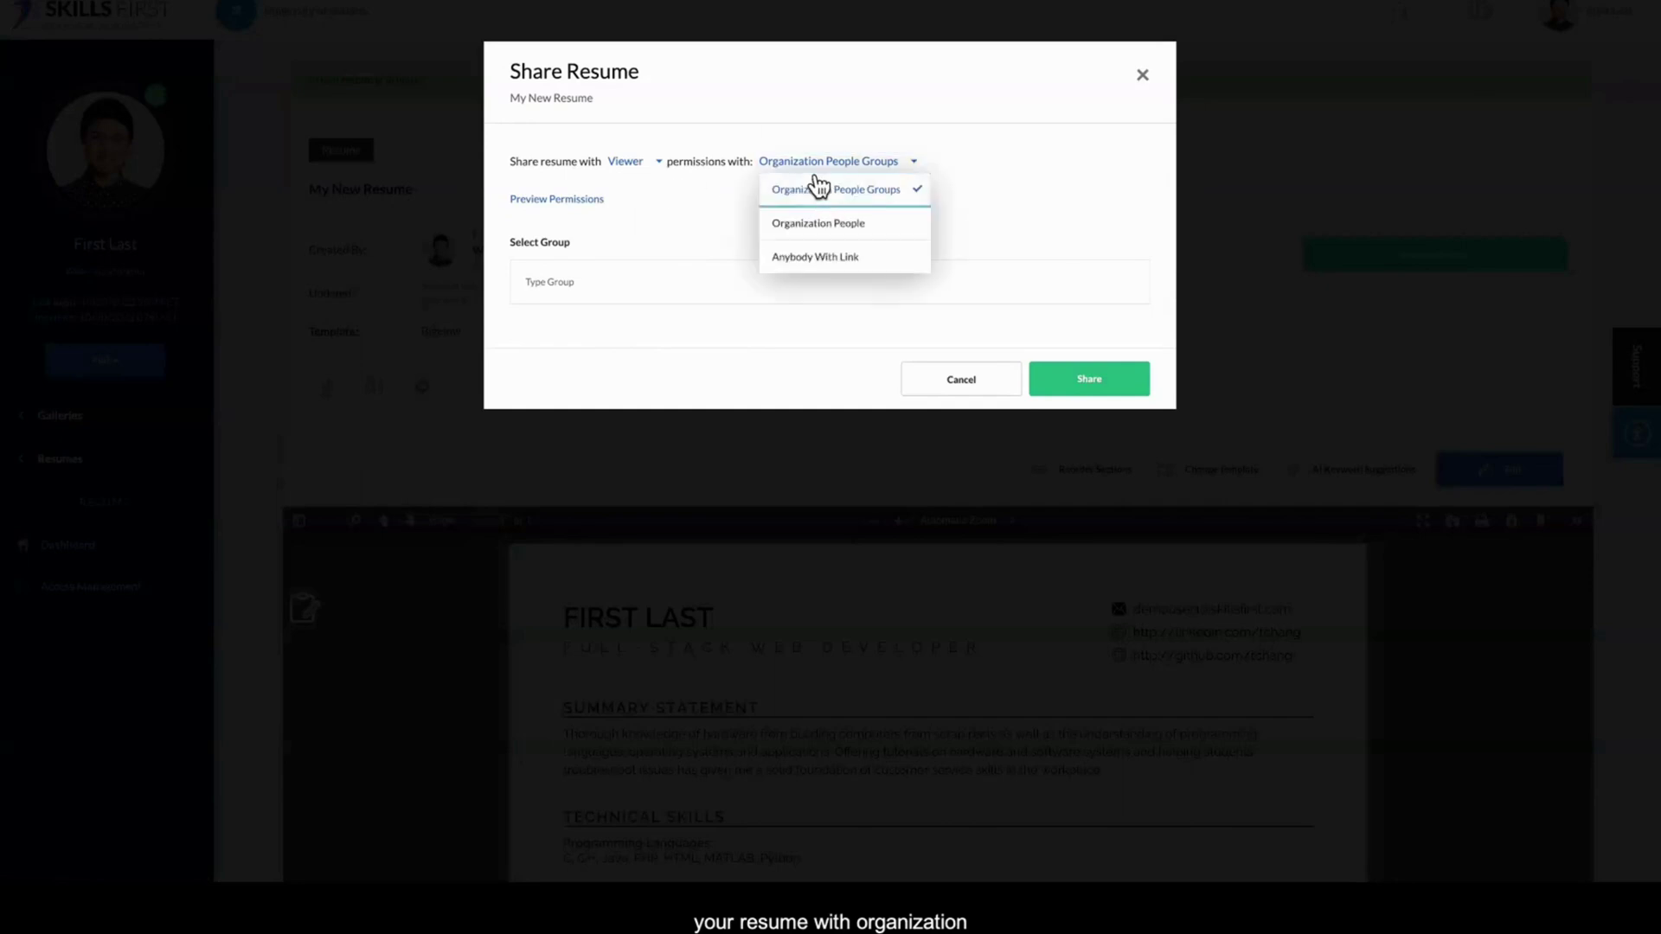
click(844, 258)
click(1101, 346)
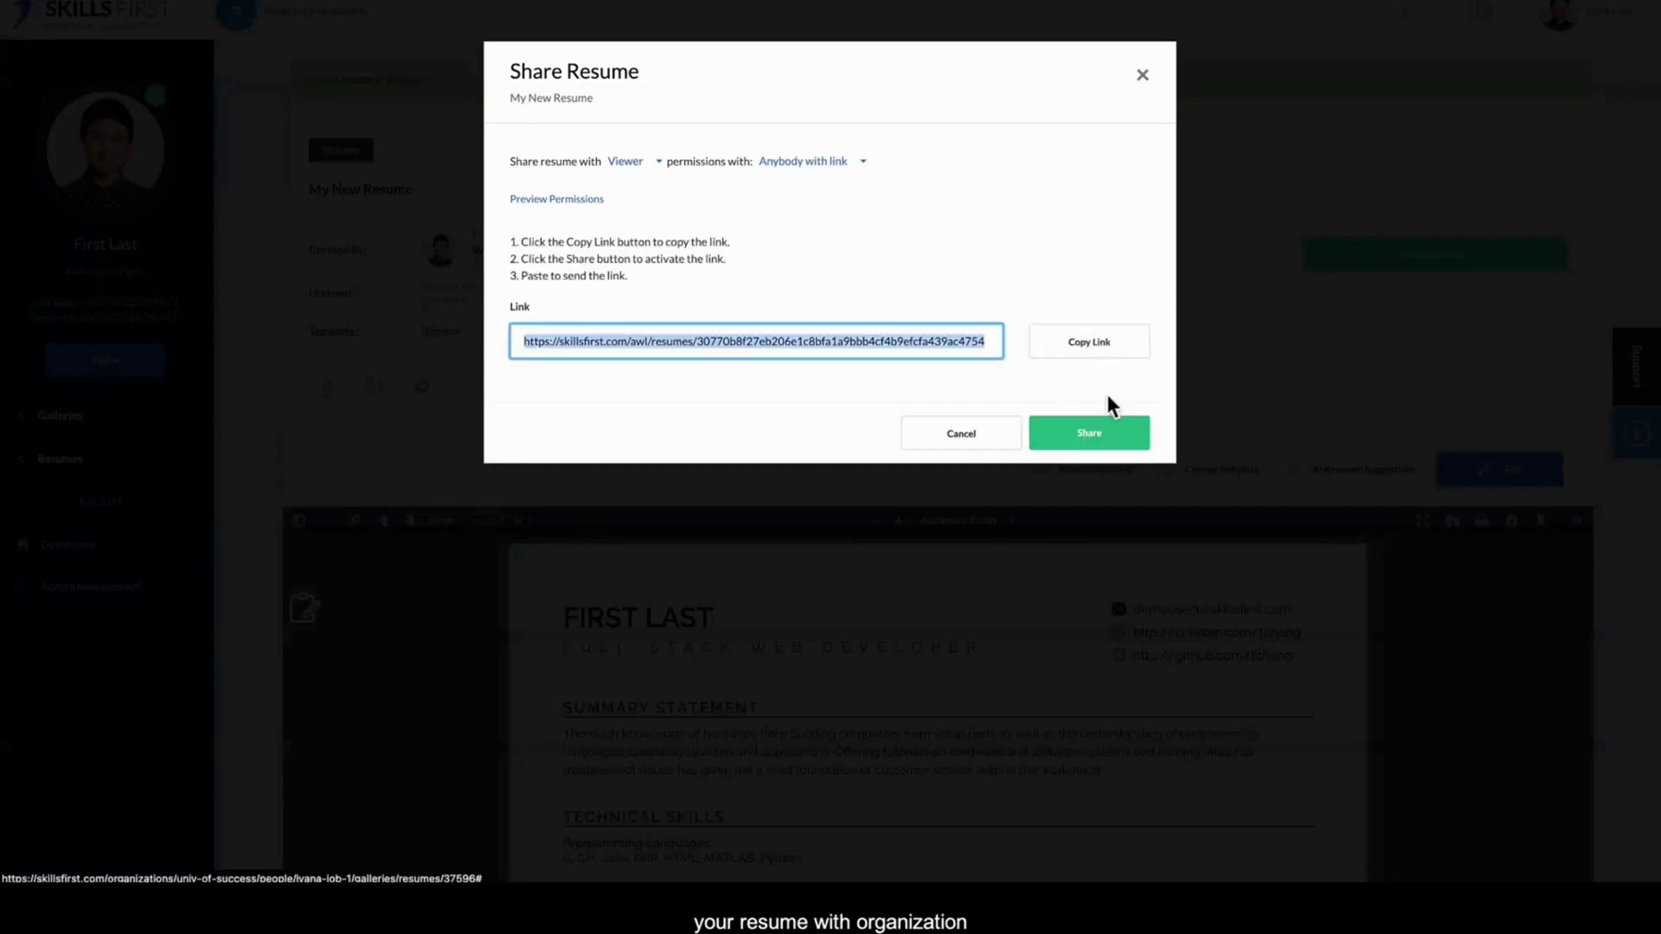
click(1116, 440)
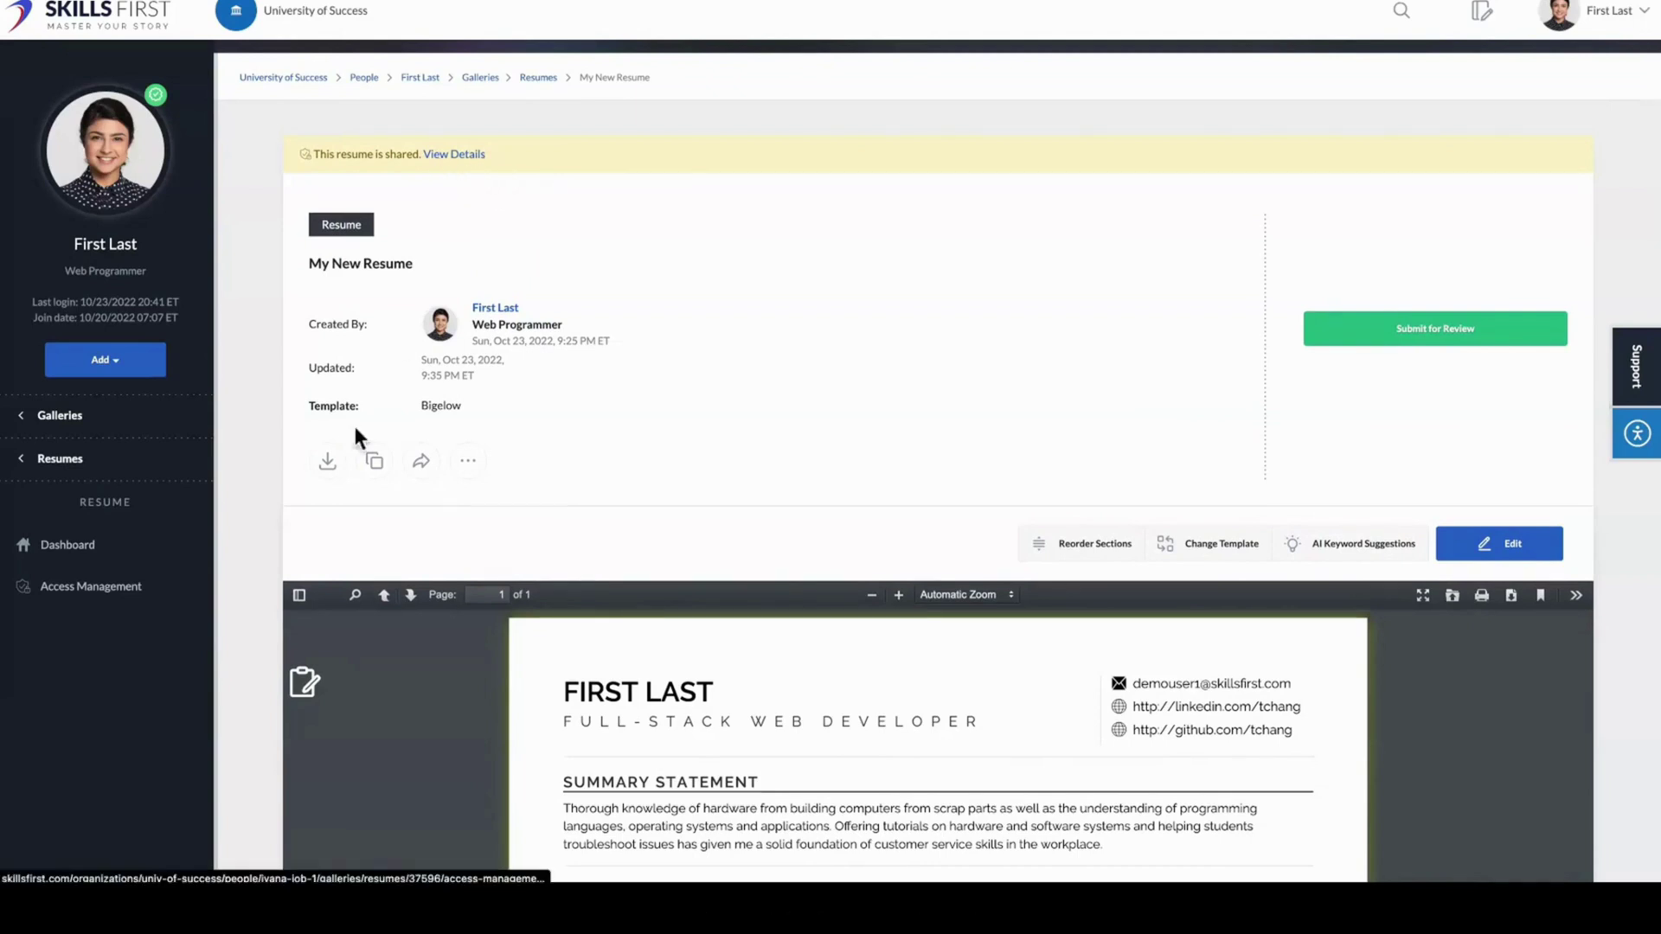
click(151, 593)
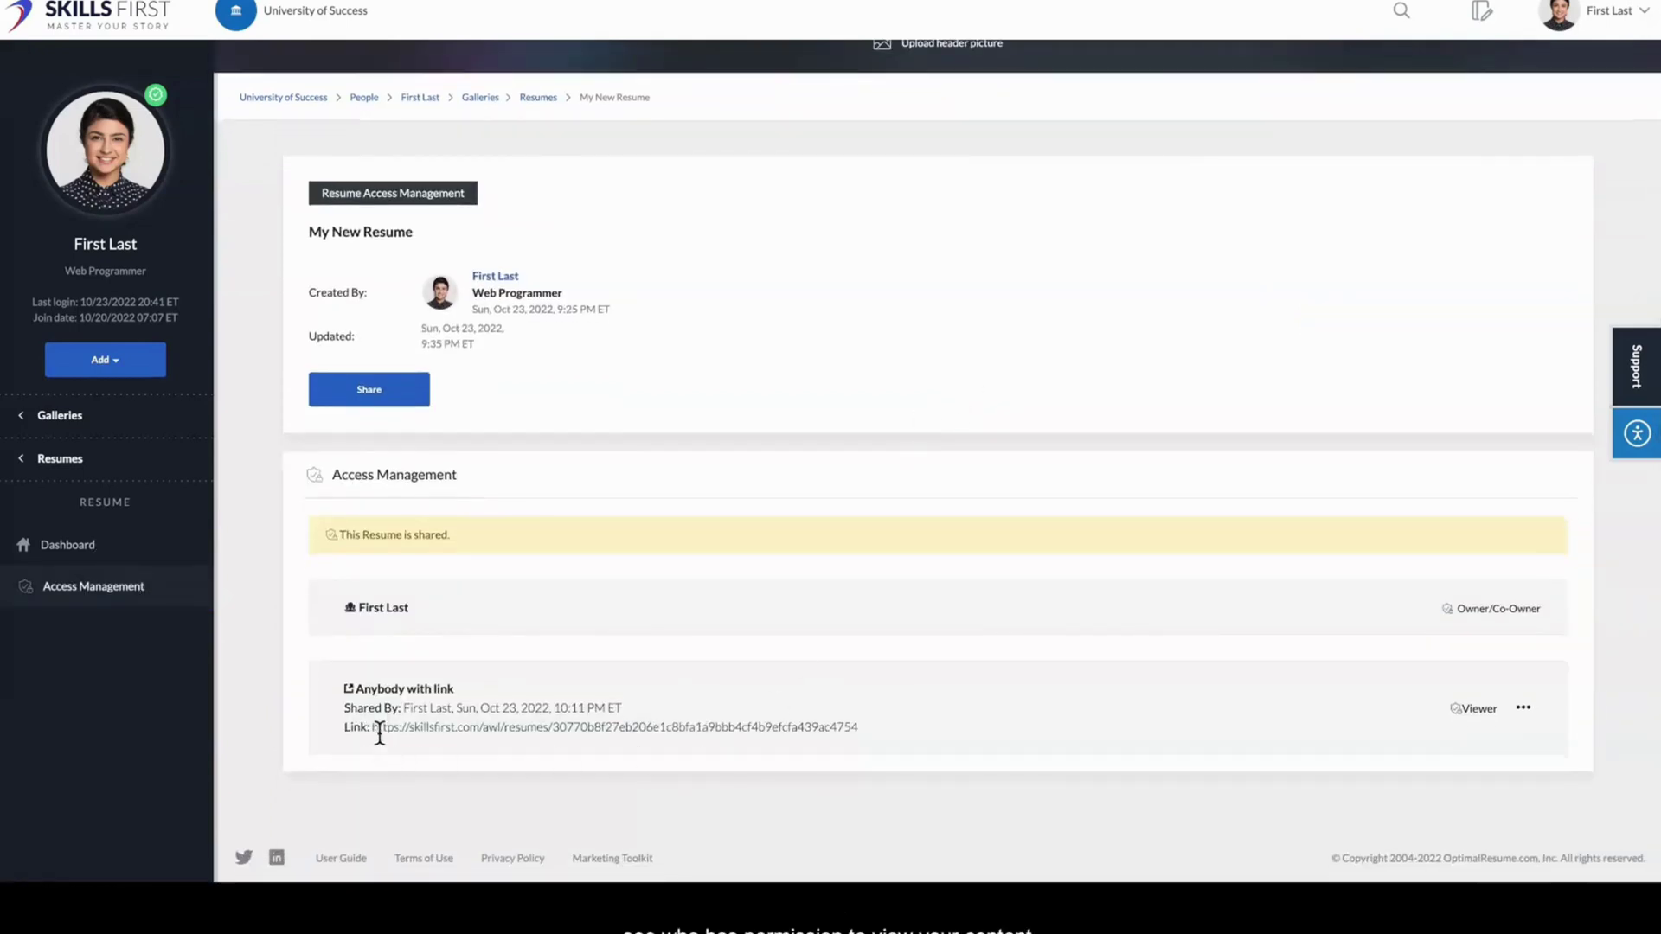
Step: Check the link share's remove option, then start a new resume from scratch using the Bearfort template
click(1524, 710)
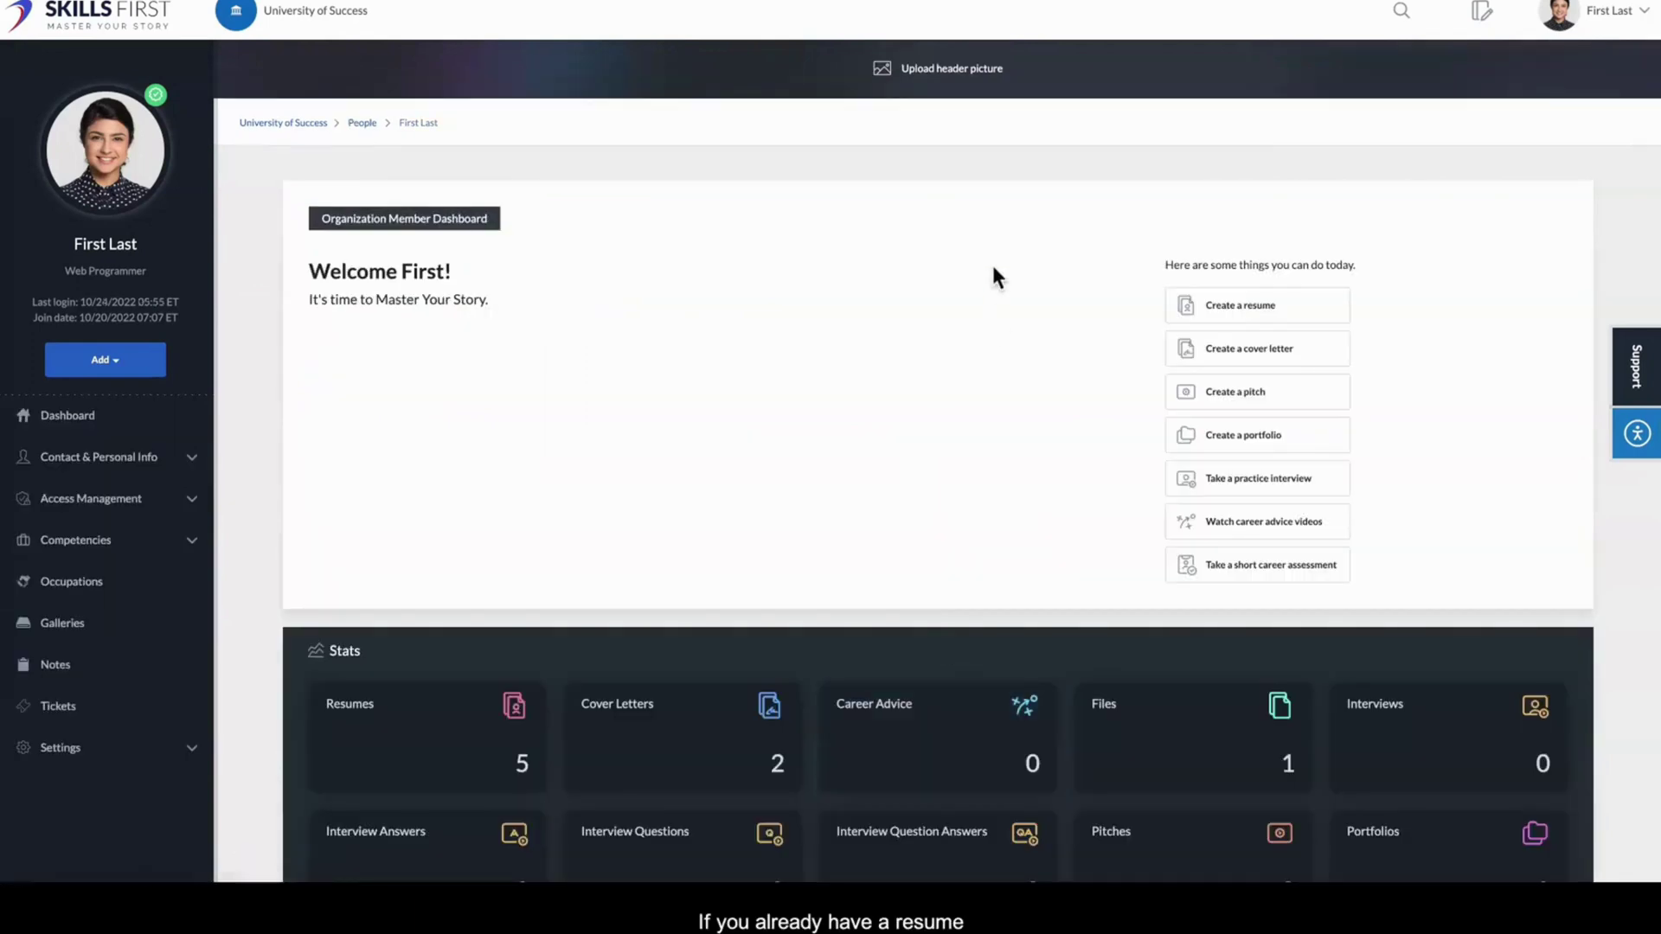
click(1228, 308)
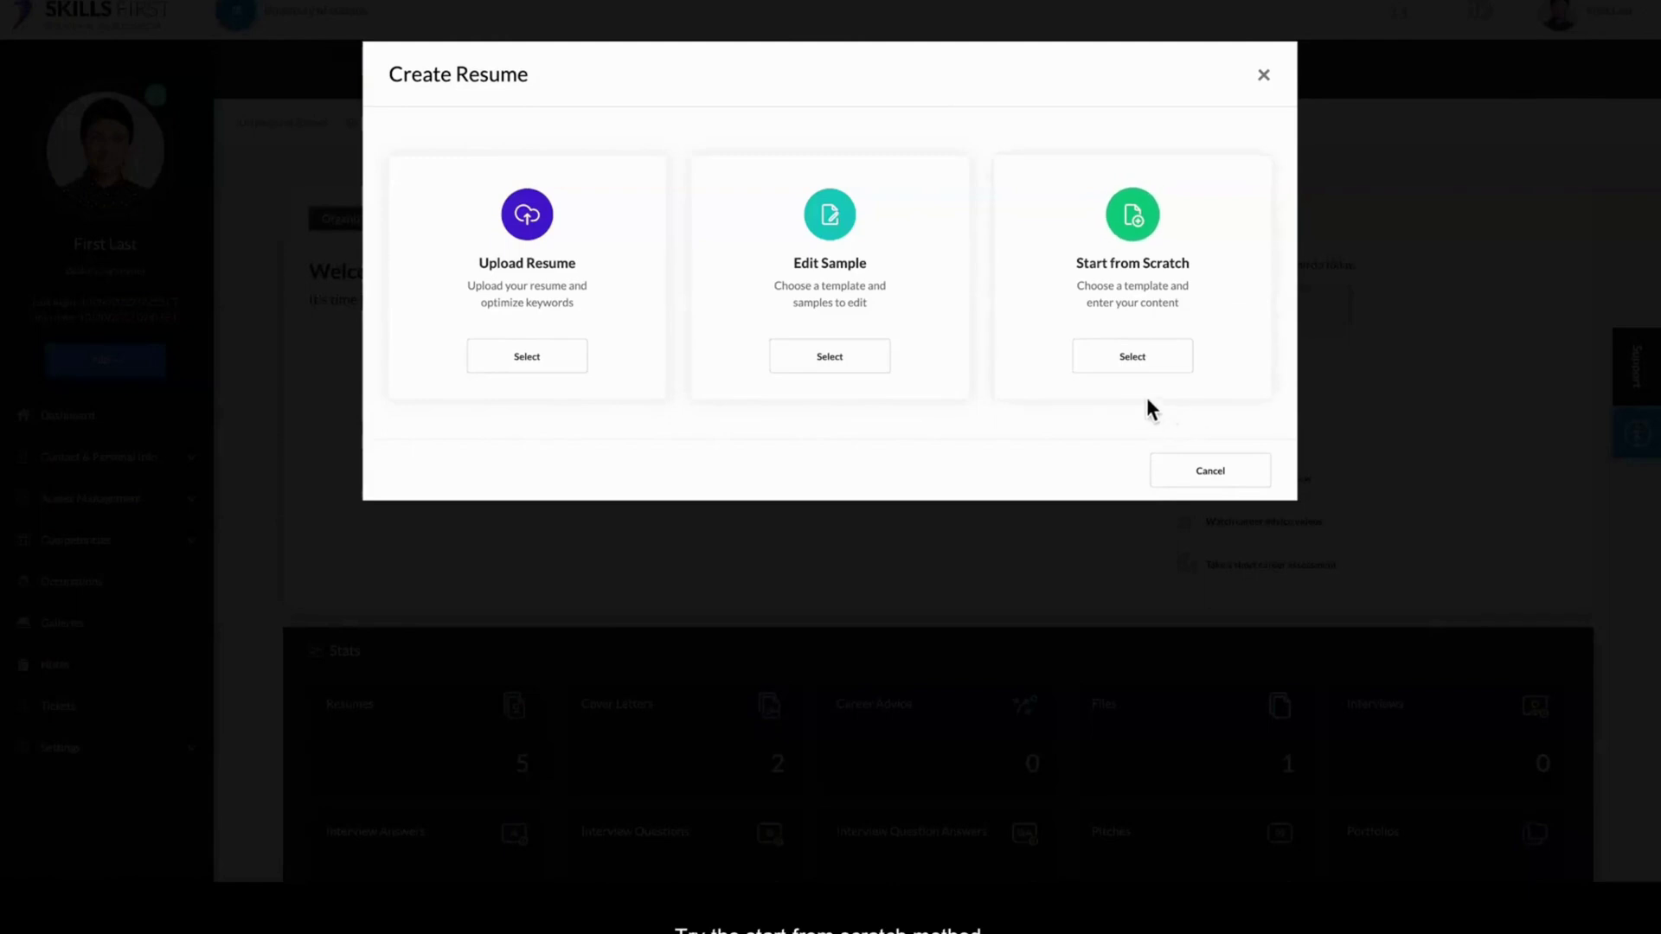
click(1160, 372)
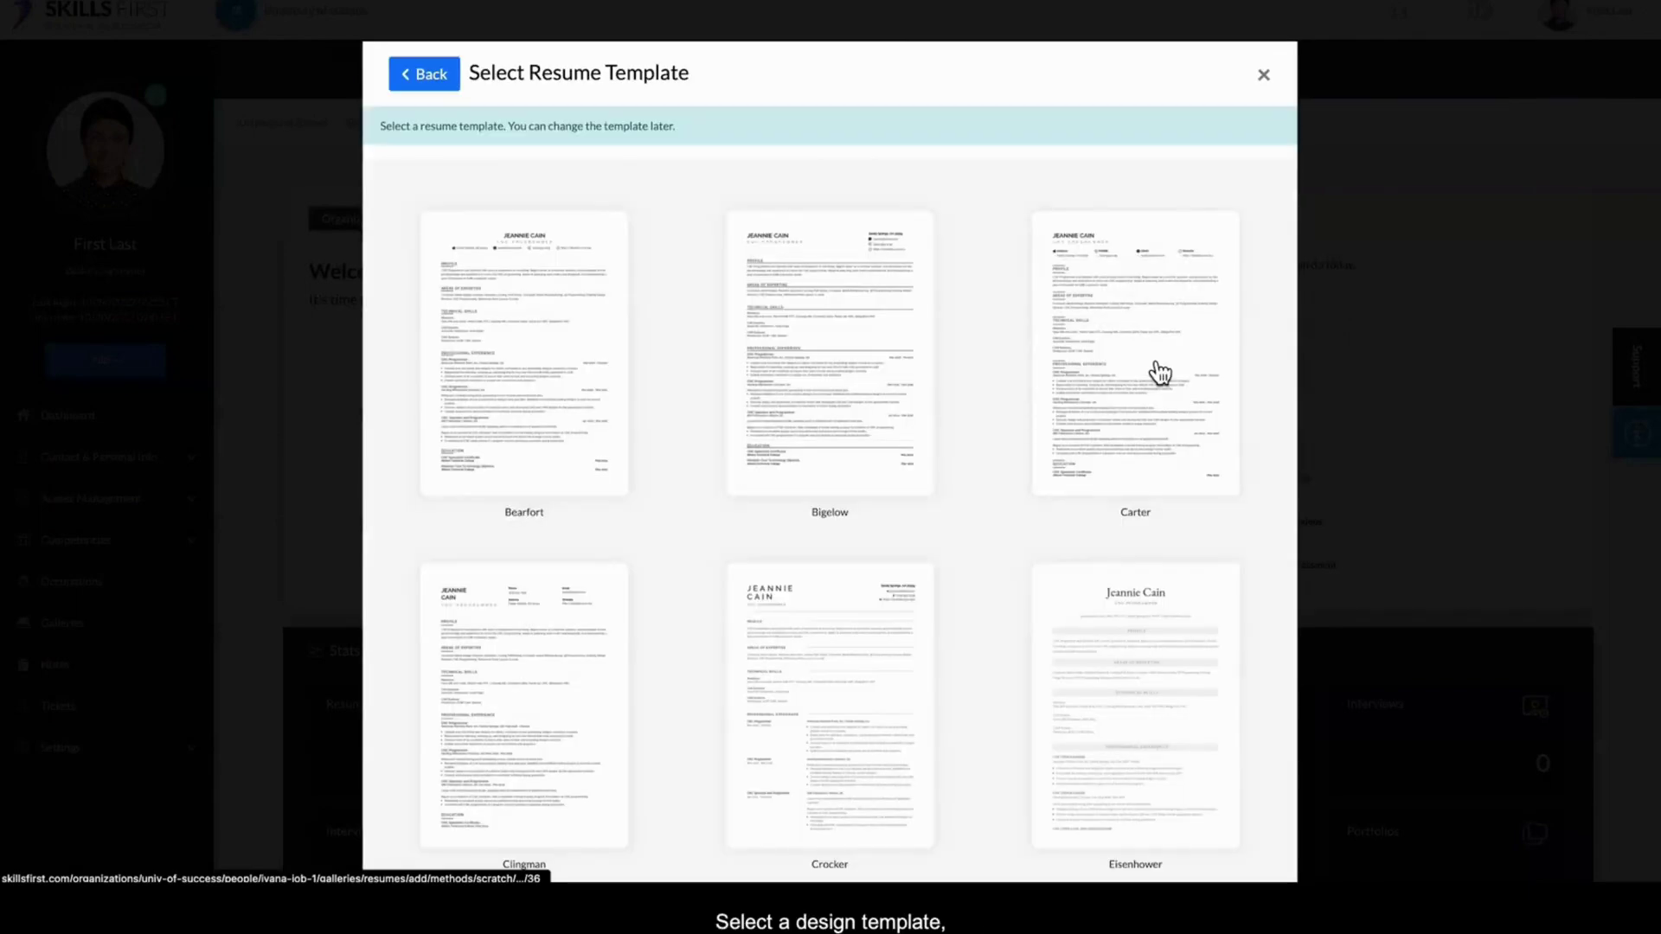
click(595, 398)
Step: Open the draft resume for editing and save its contact details
click(1107, 517)
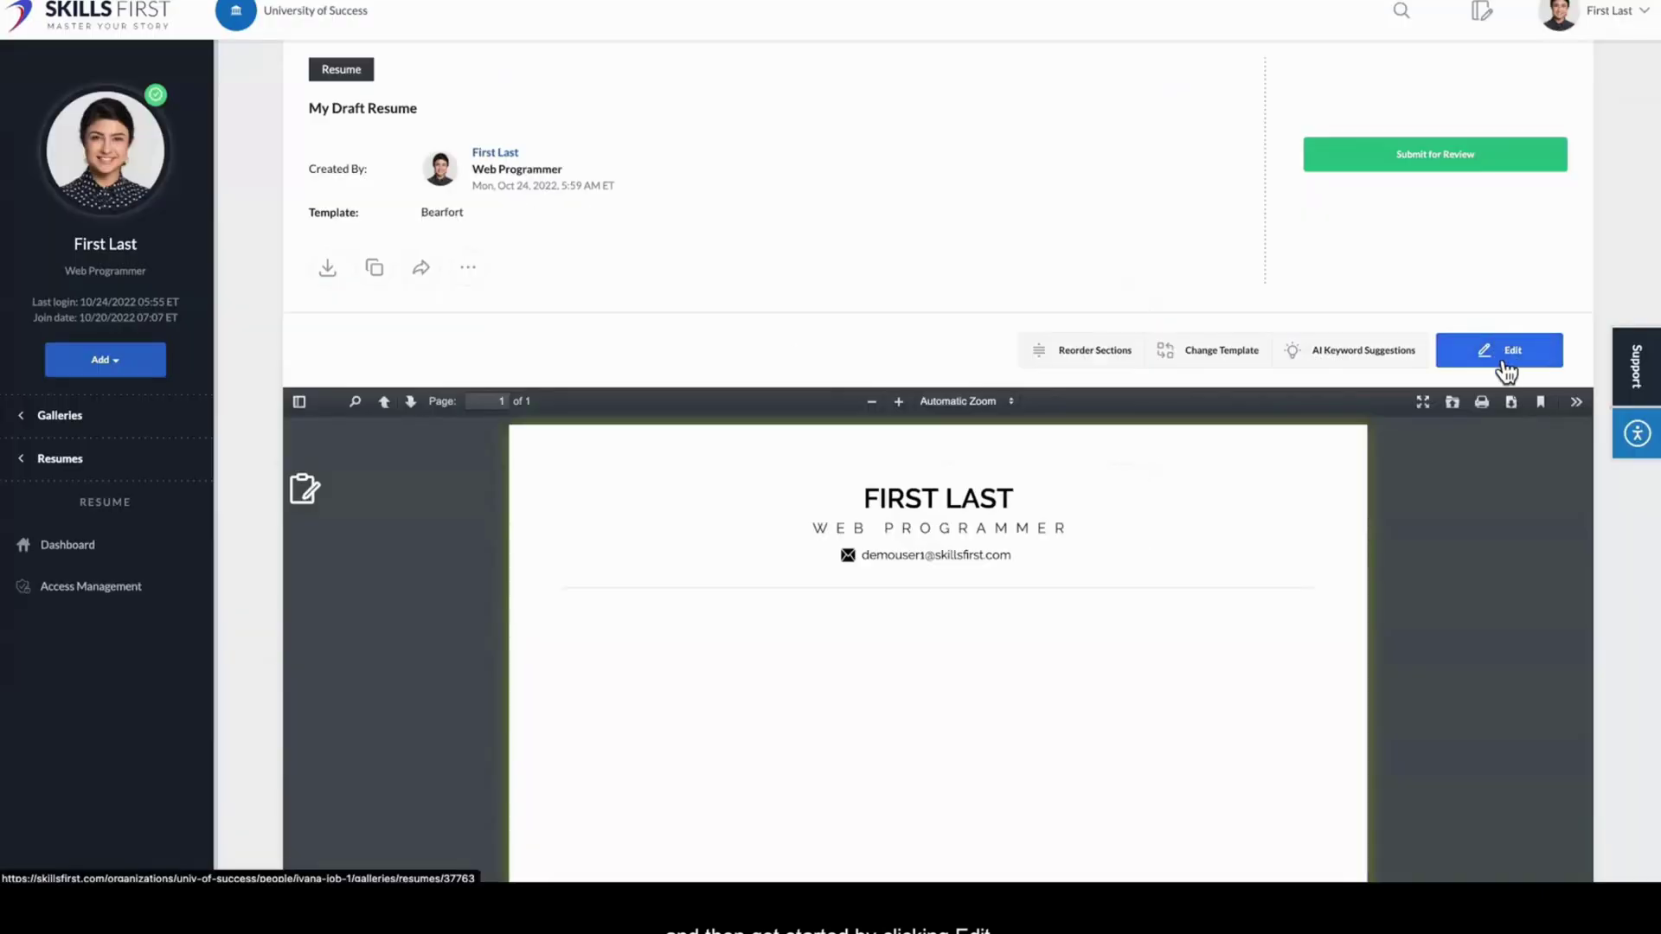
click(1504, 353)
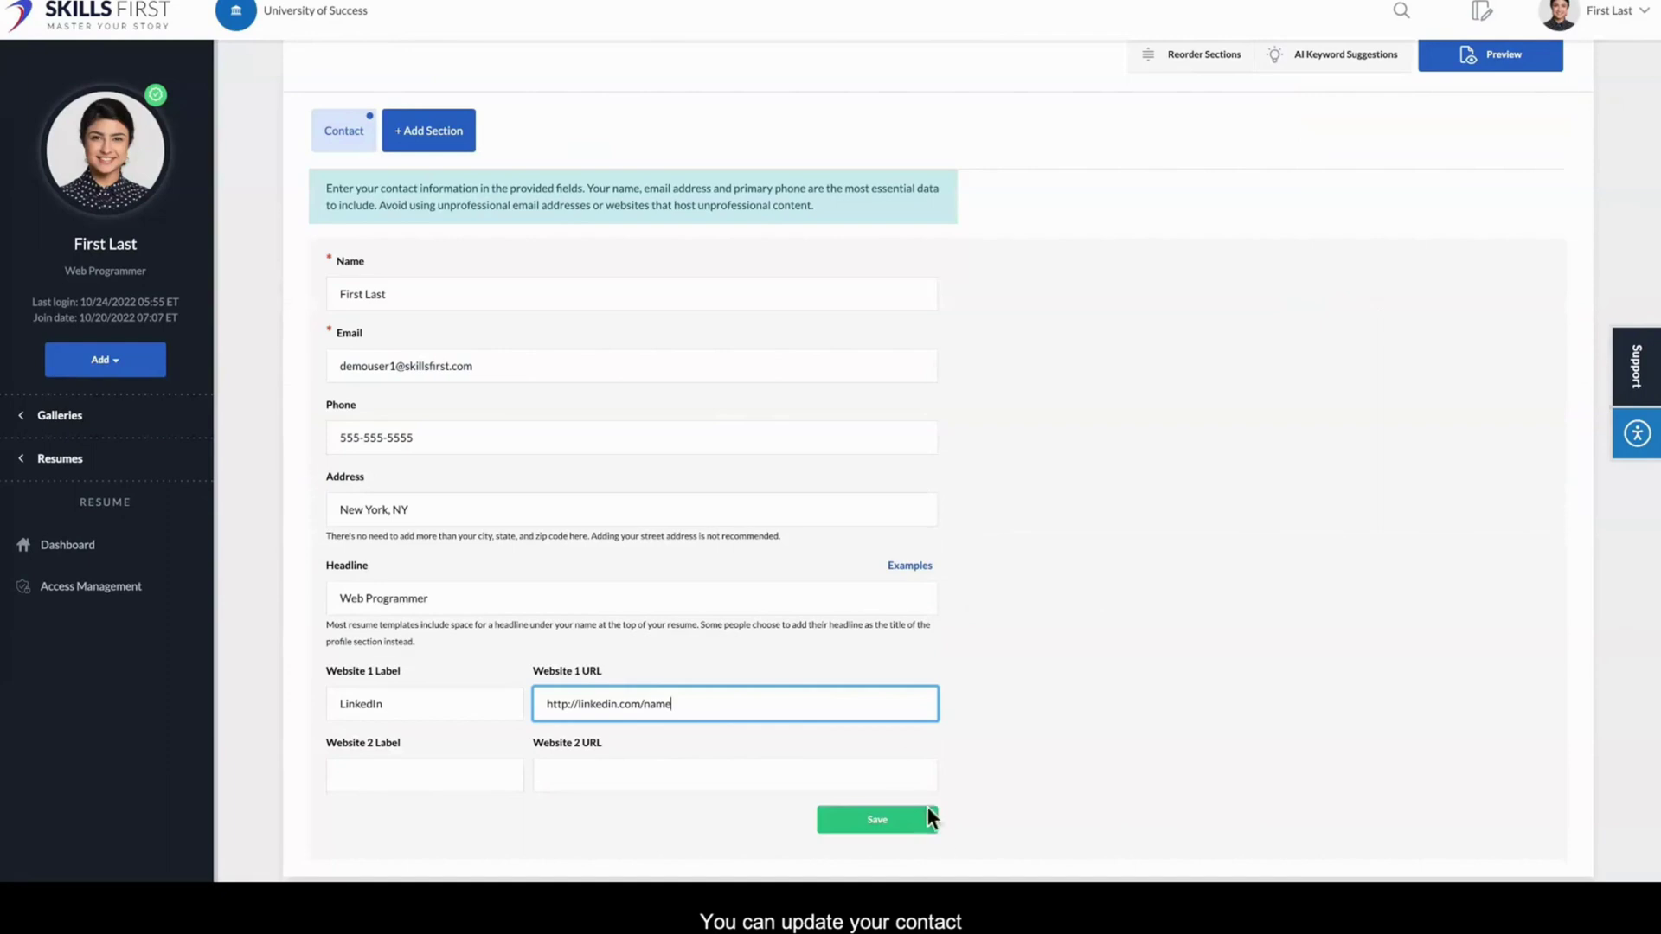
click(928, 814)
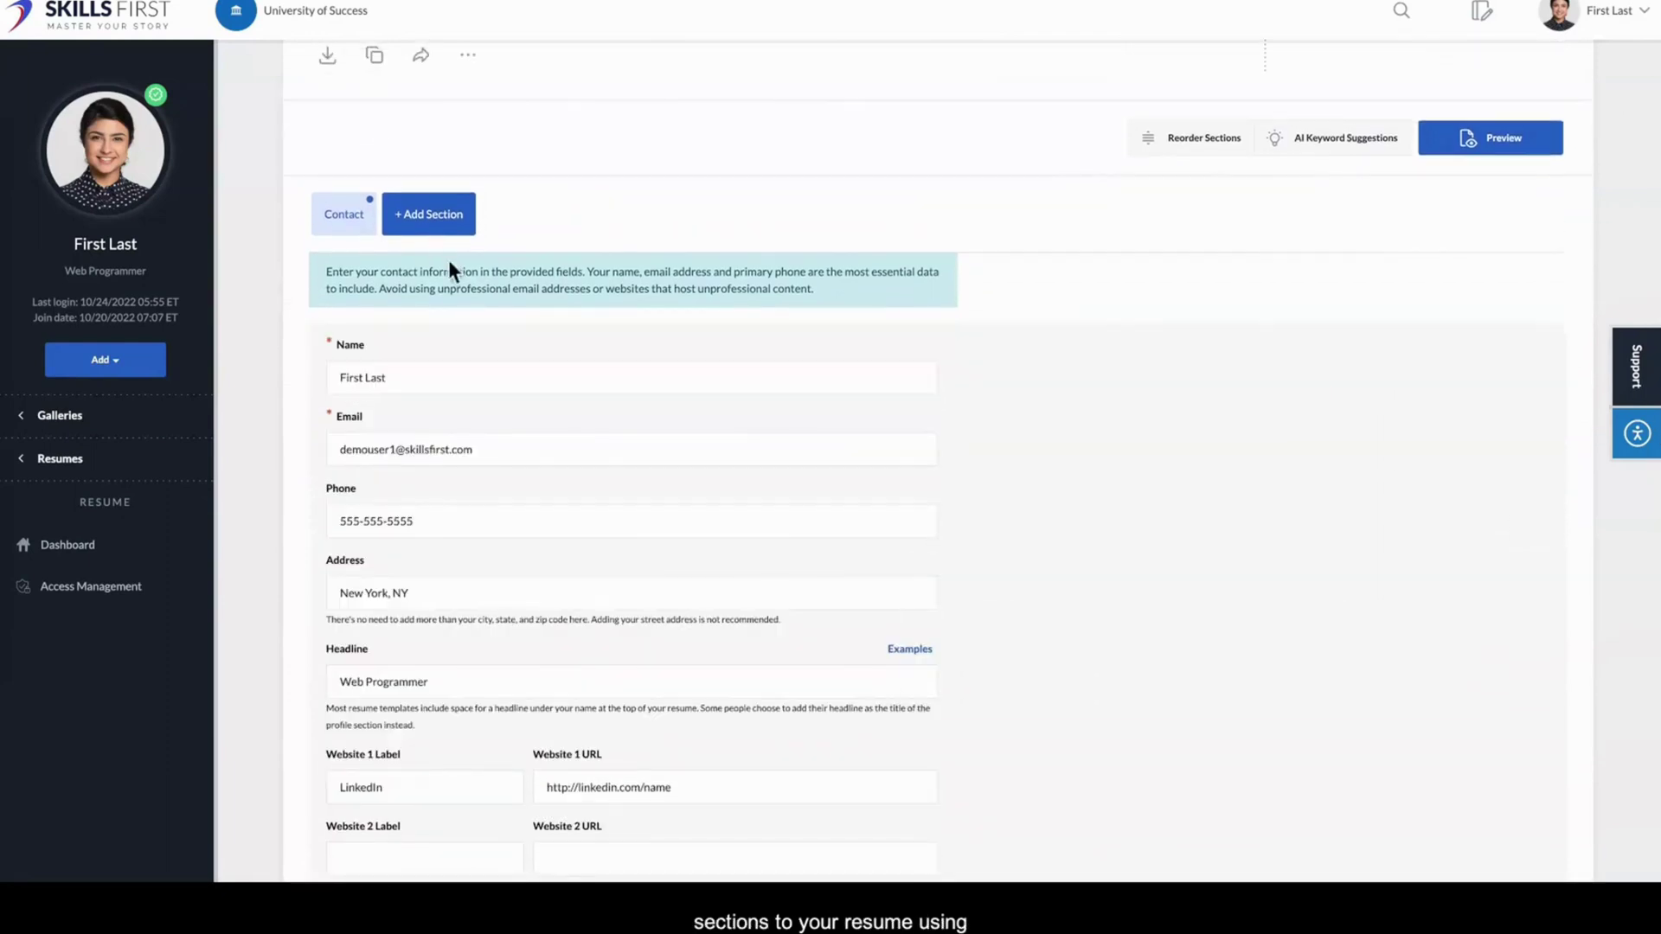
Step: Add a Profile section and paste a prepared summary into its description
click(433, 225)
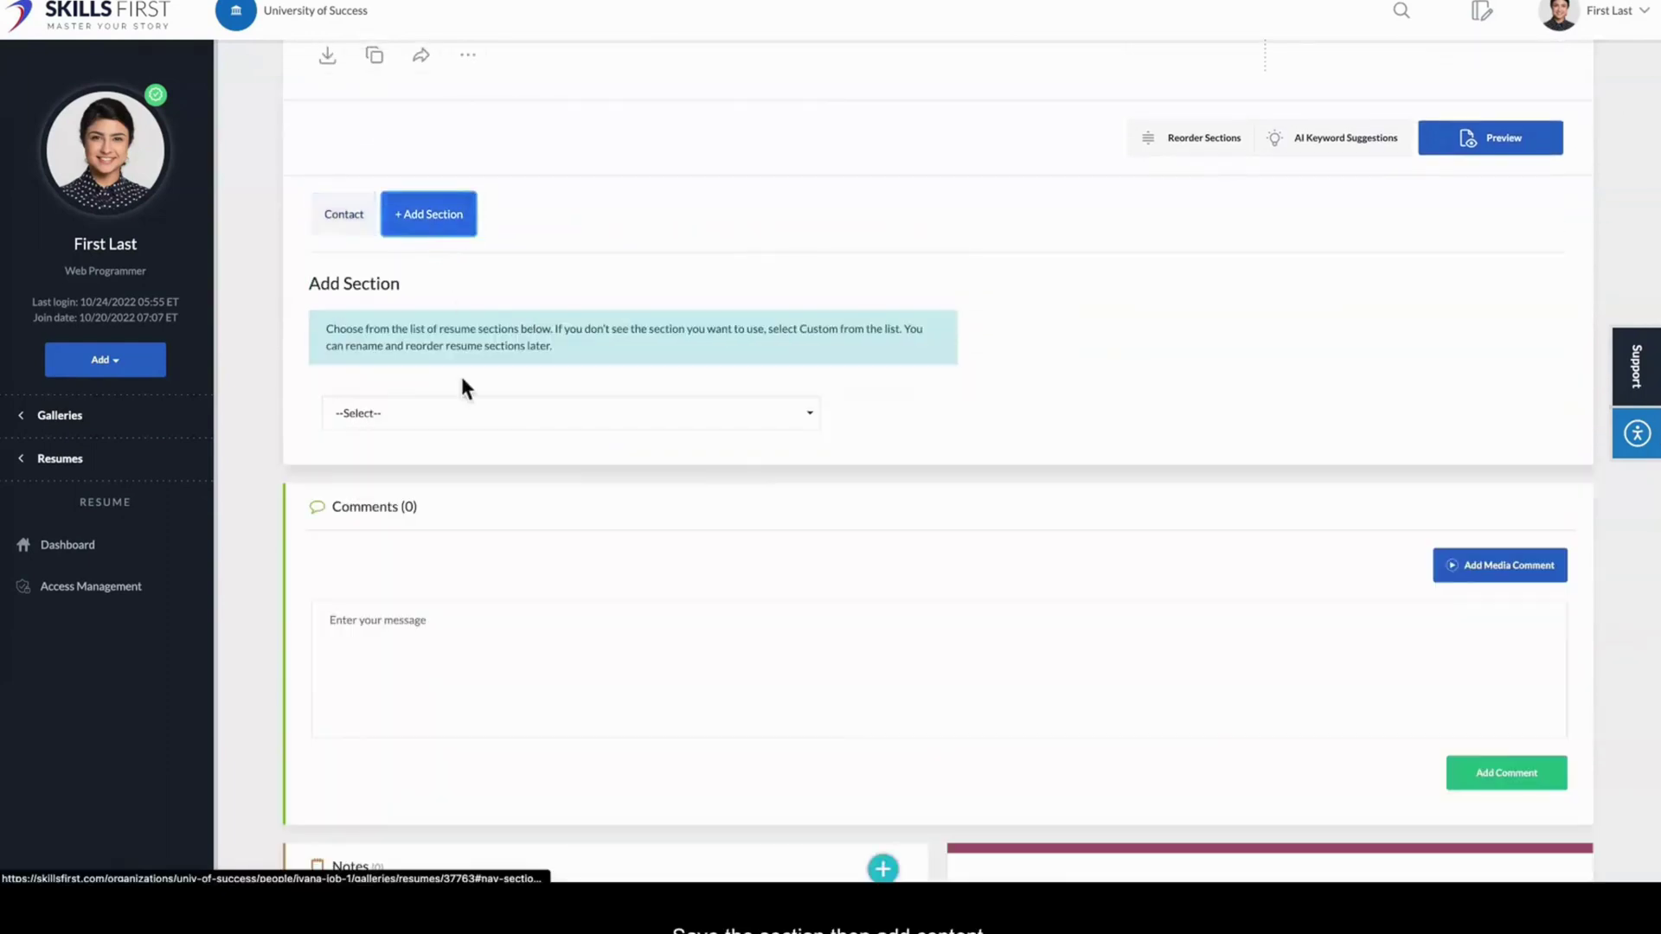
click(459, 424)
click(403, 484)
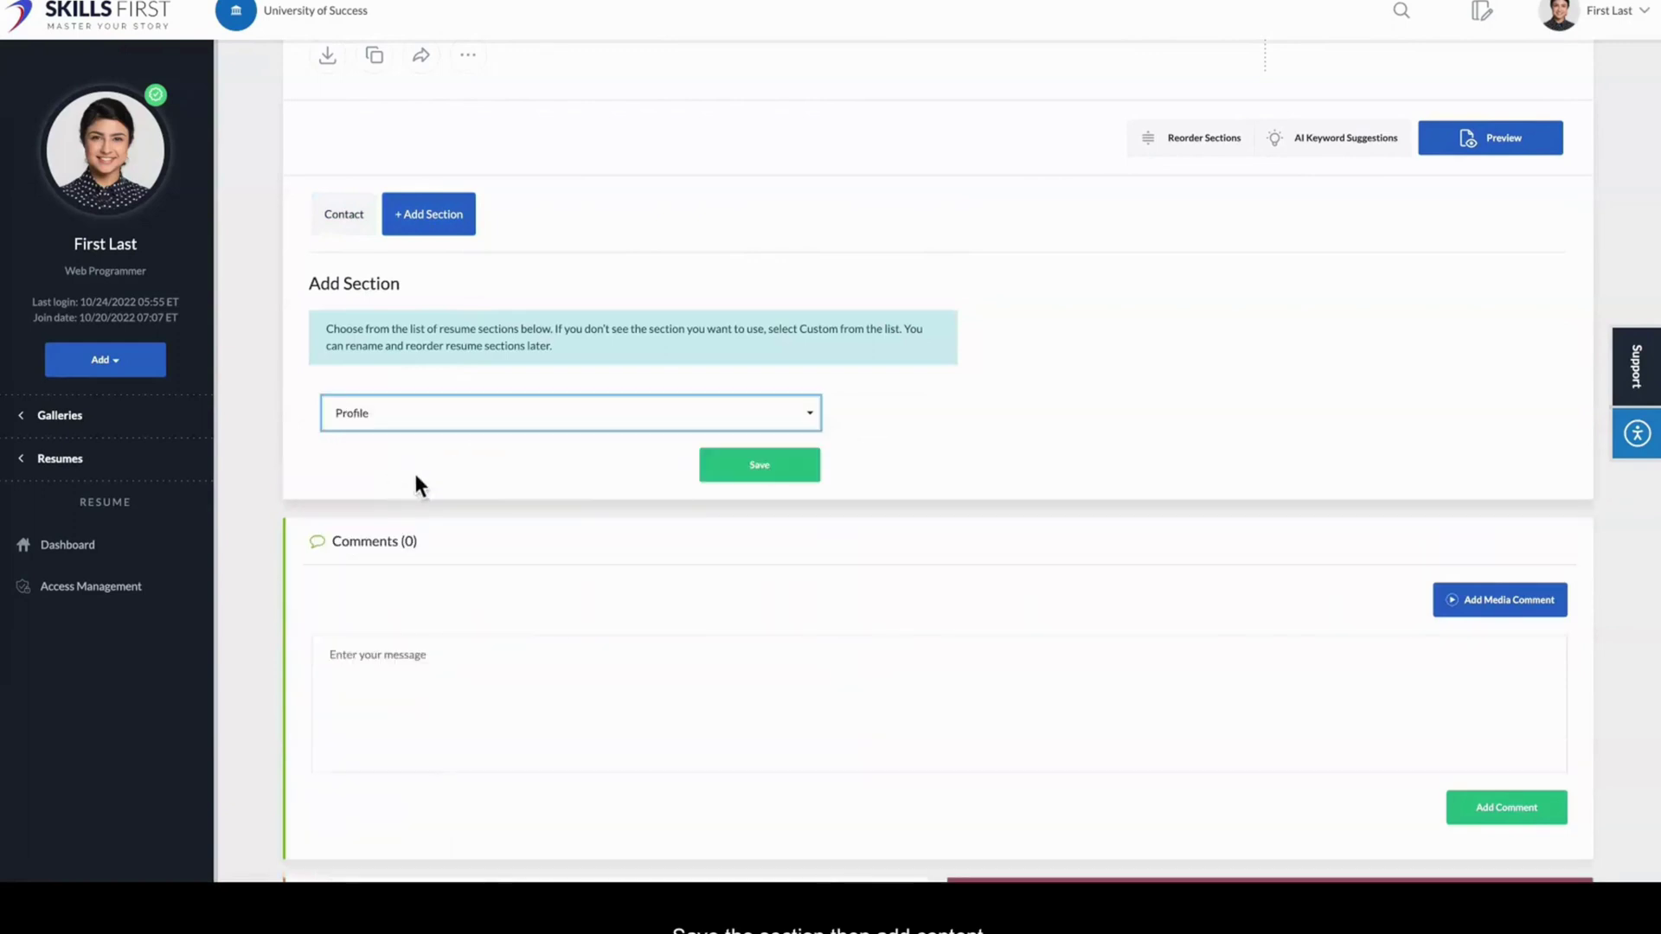
click(759, 472)
click(521, 487)
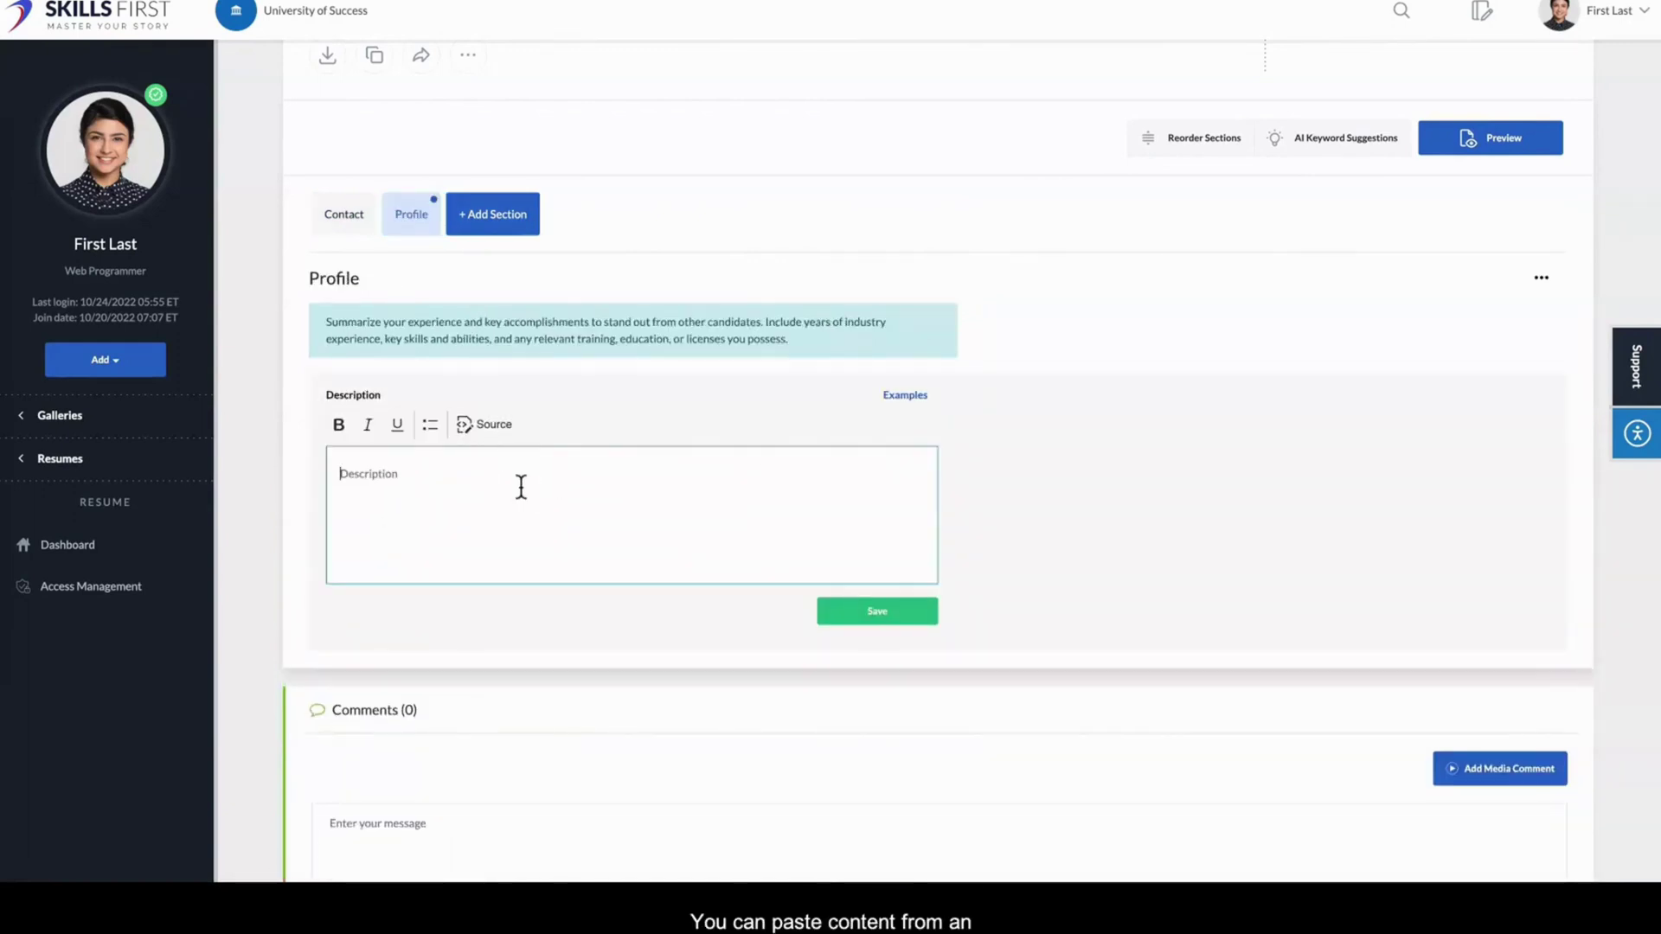
text(Web Programmer with 3 years of professional experience working on development and update of a flagship CRM system, CustomerNow. Significant experience working in a fast-paced organization and in team environments, with excellent feedback and performance reviews from peers.)
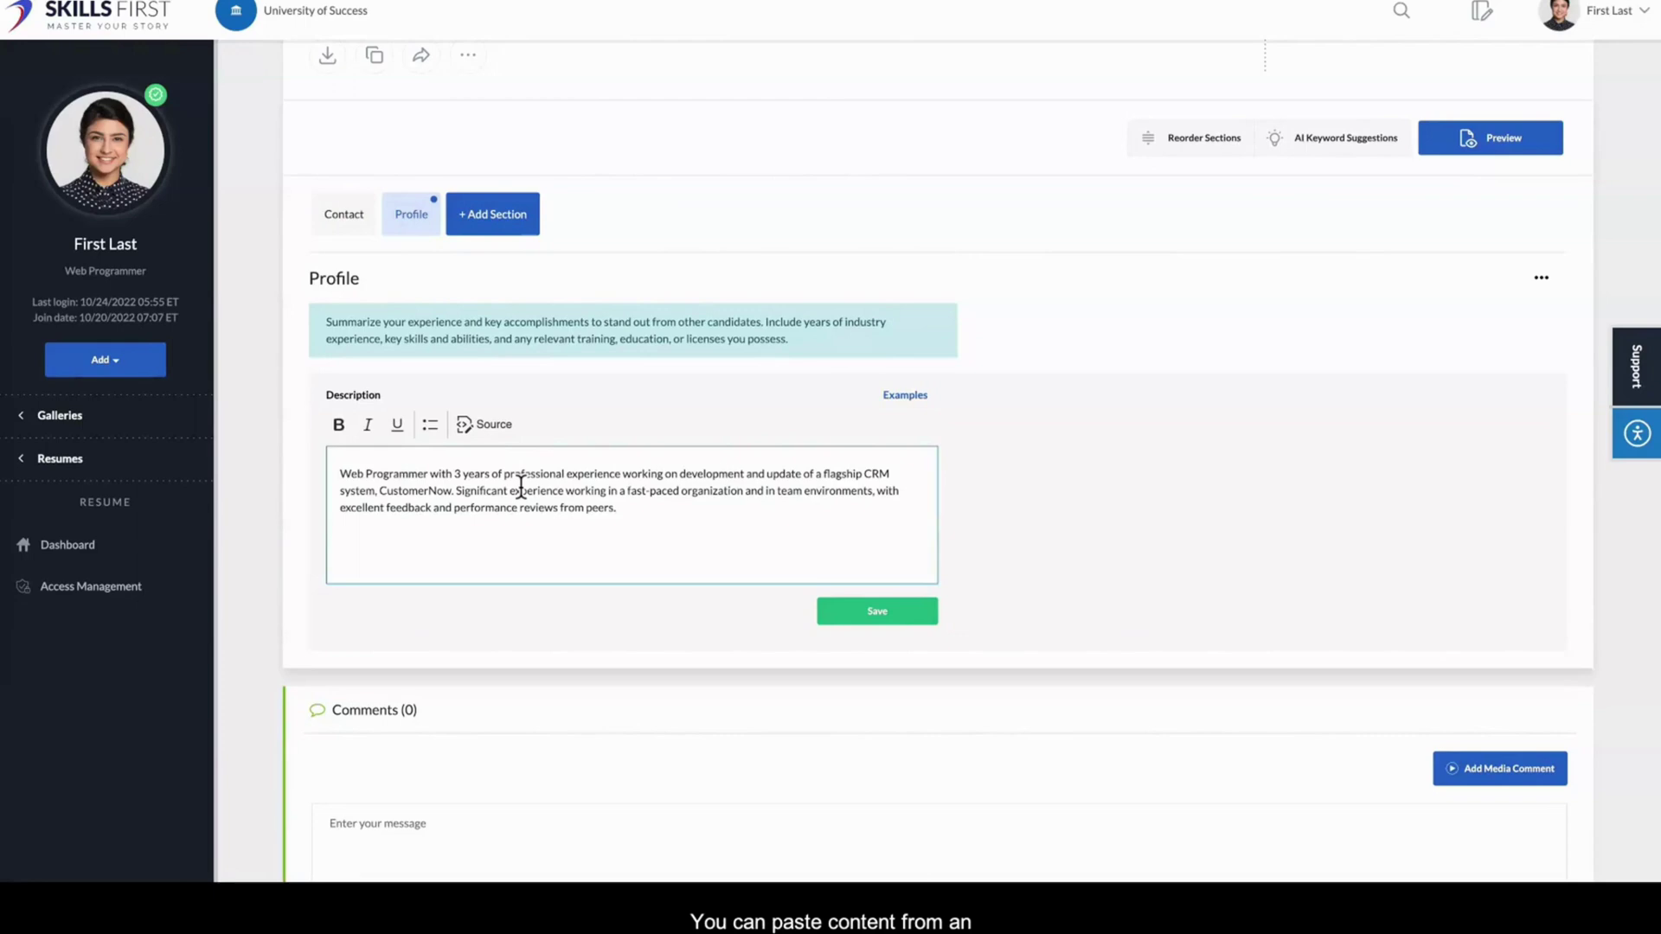
click(849, 616)
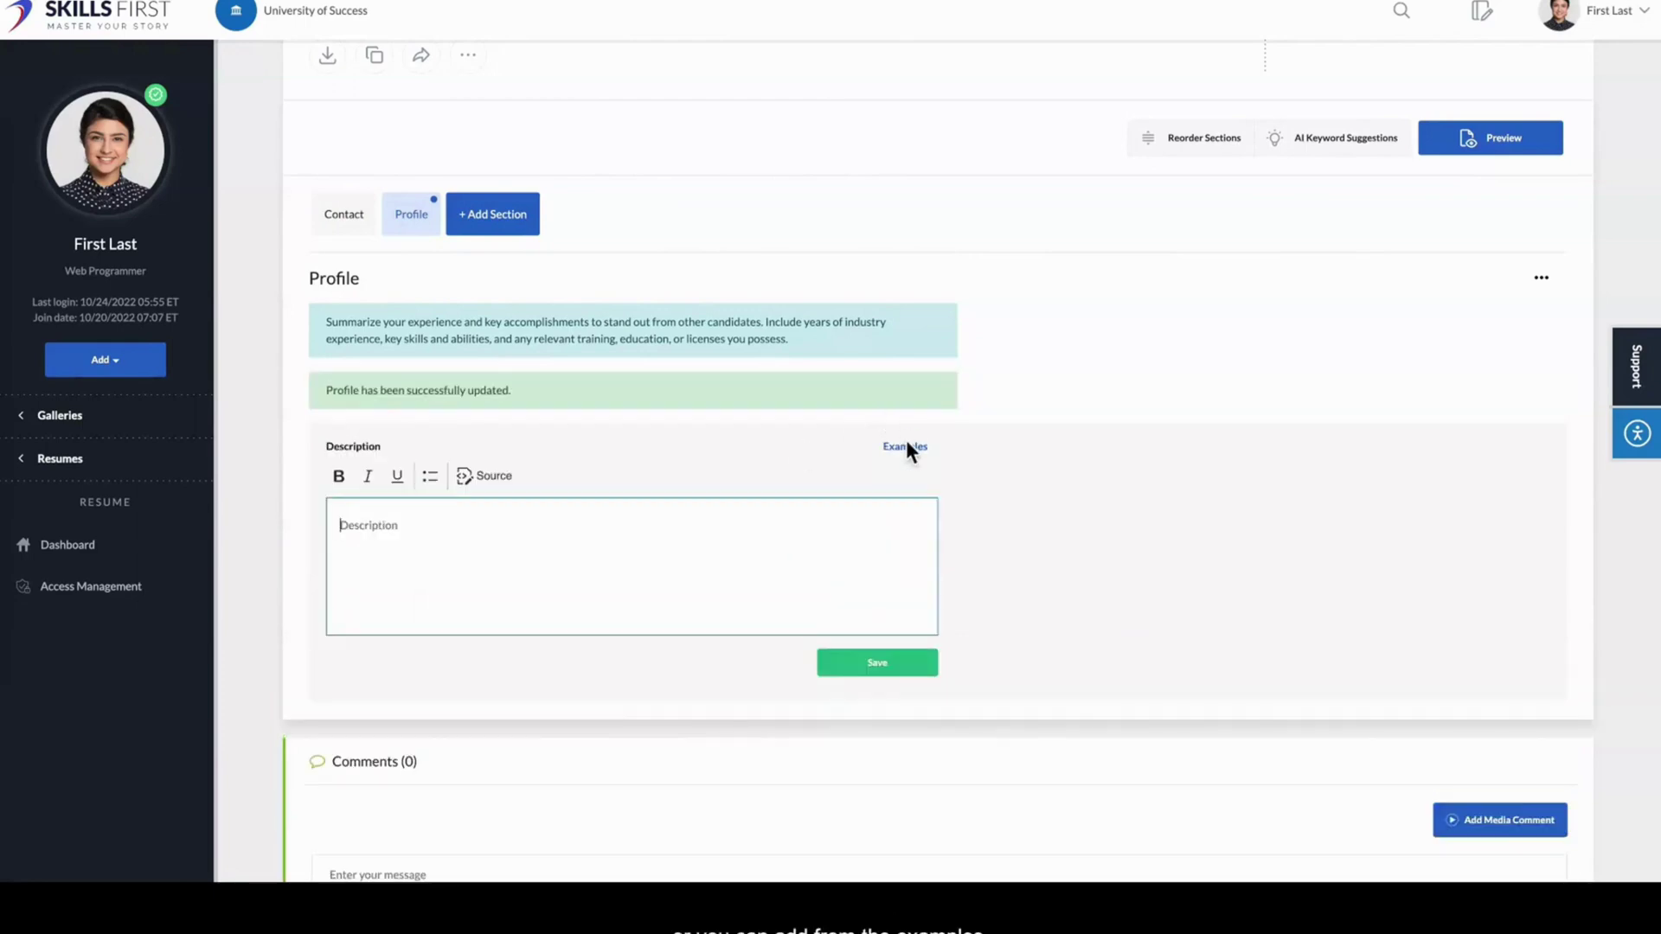
Step: Replace the Profile description with the second example summary and save it
click(905, 446)
click(626, 551)
click(425, 70)
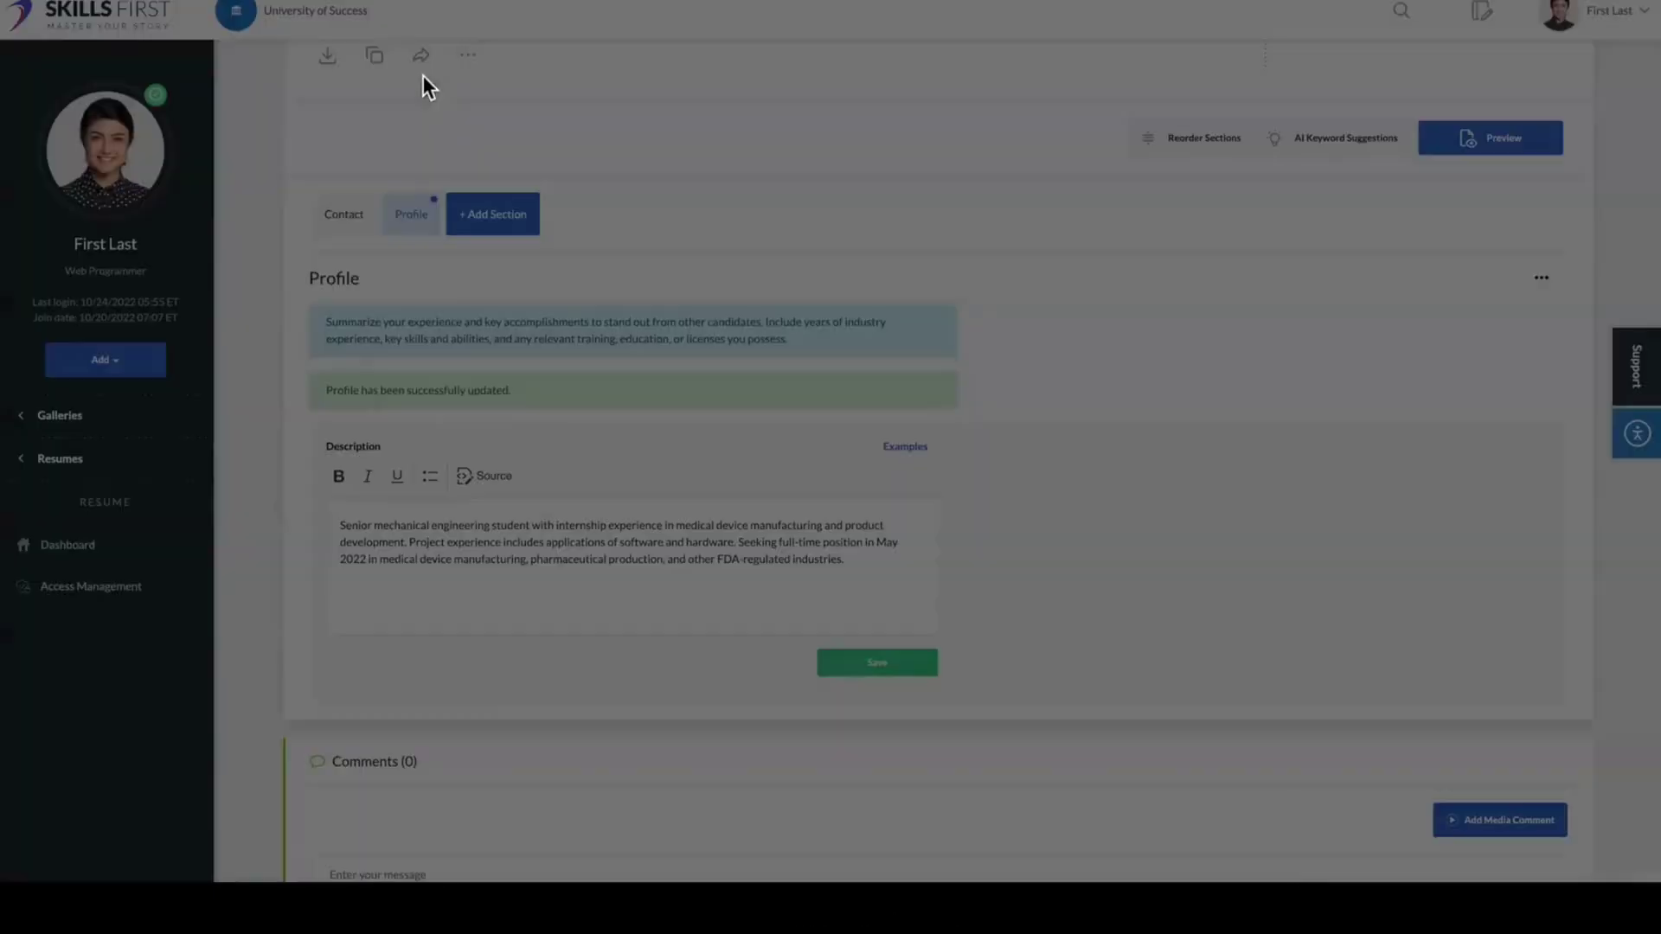
click(874, 673)
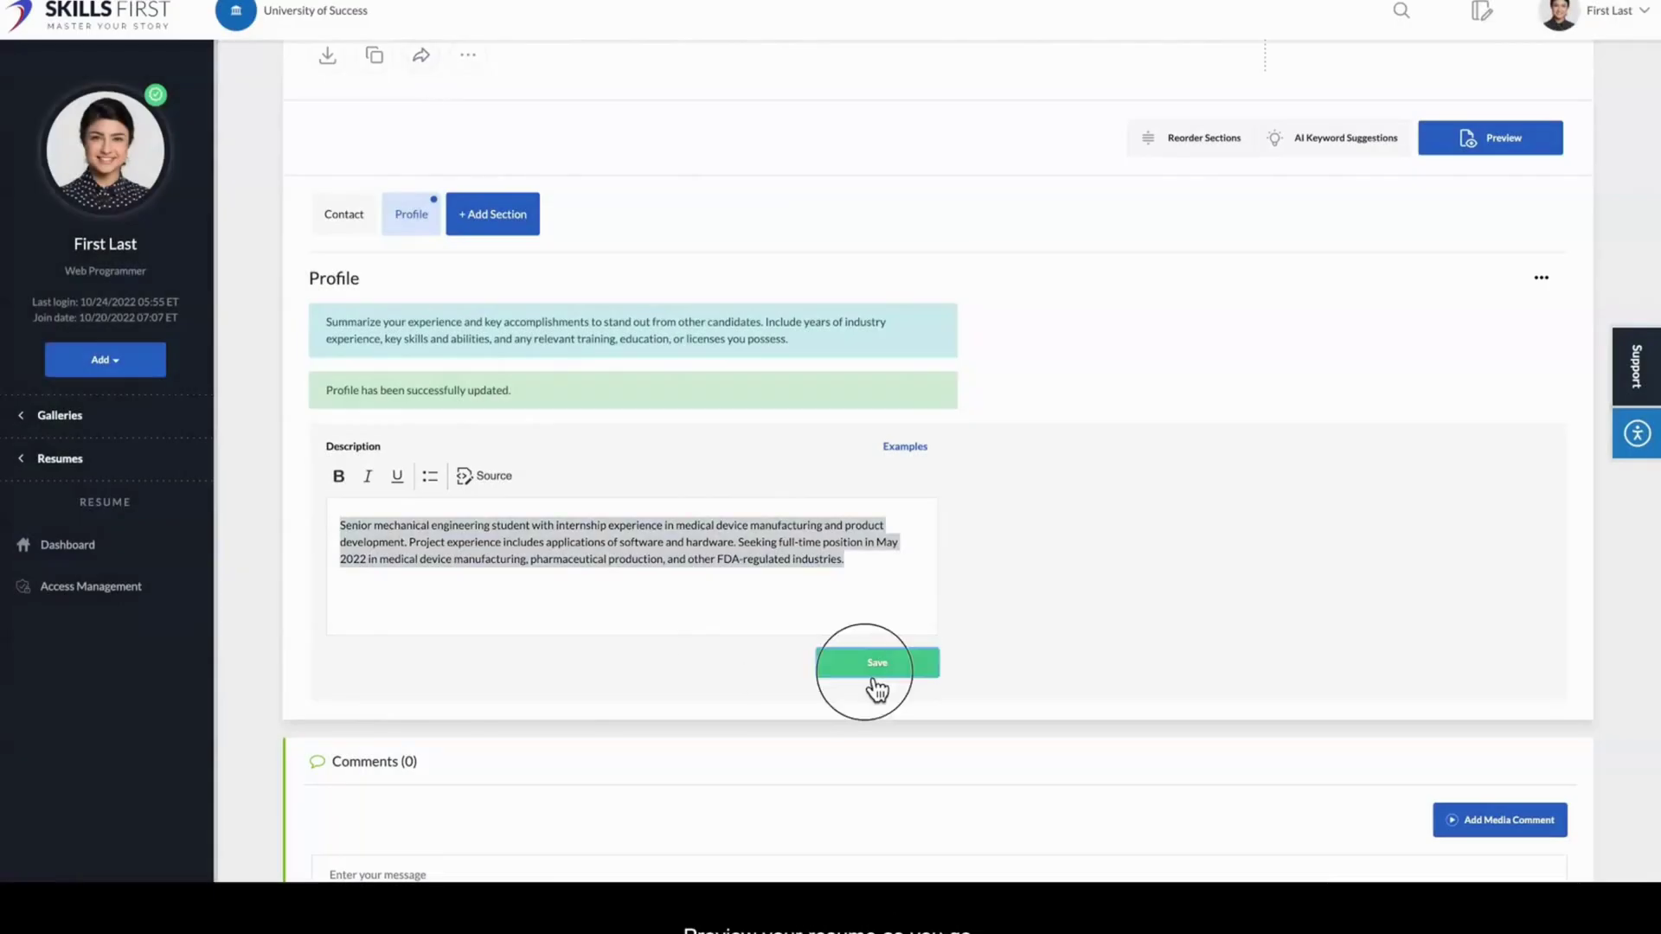
Step: Preview My Draft Resume in the Carter template, briefly checking the AI keyword suggestions
click(1489, 141)
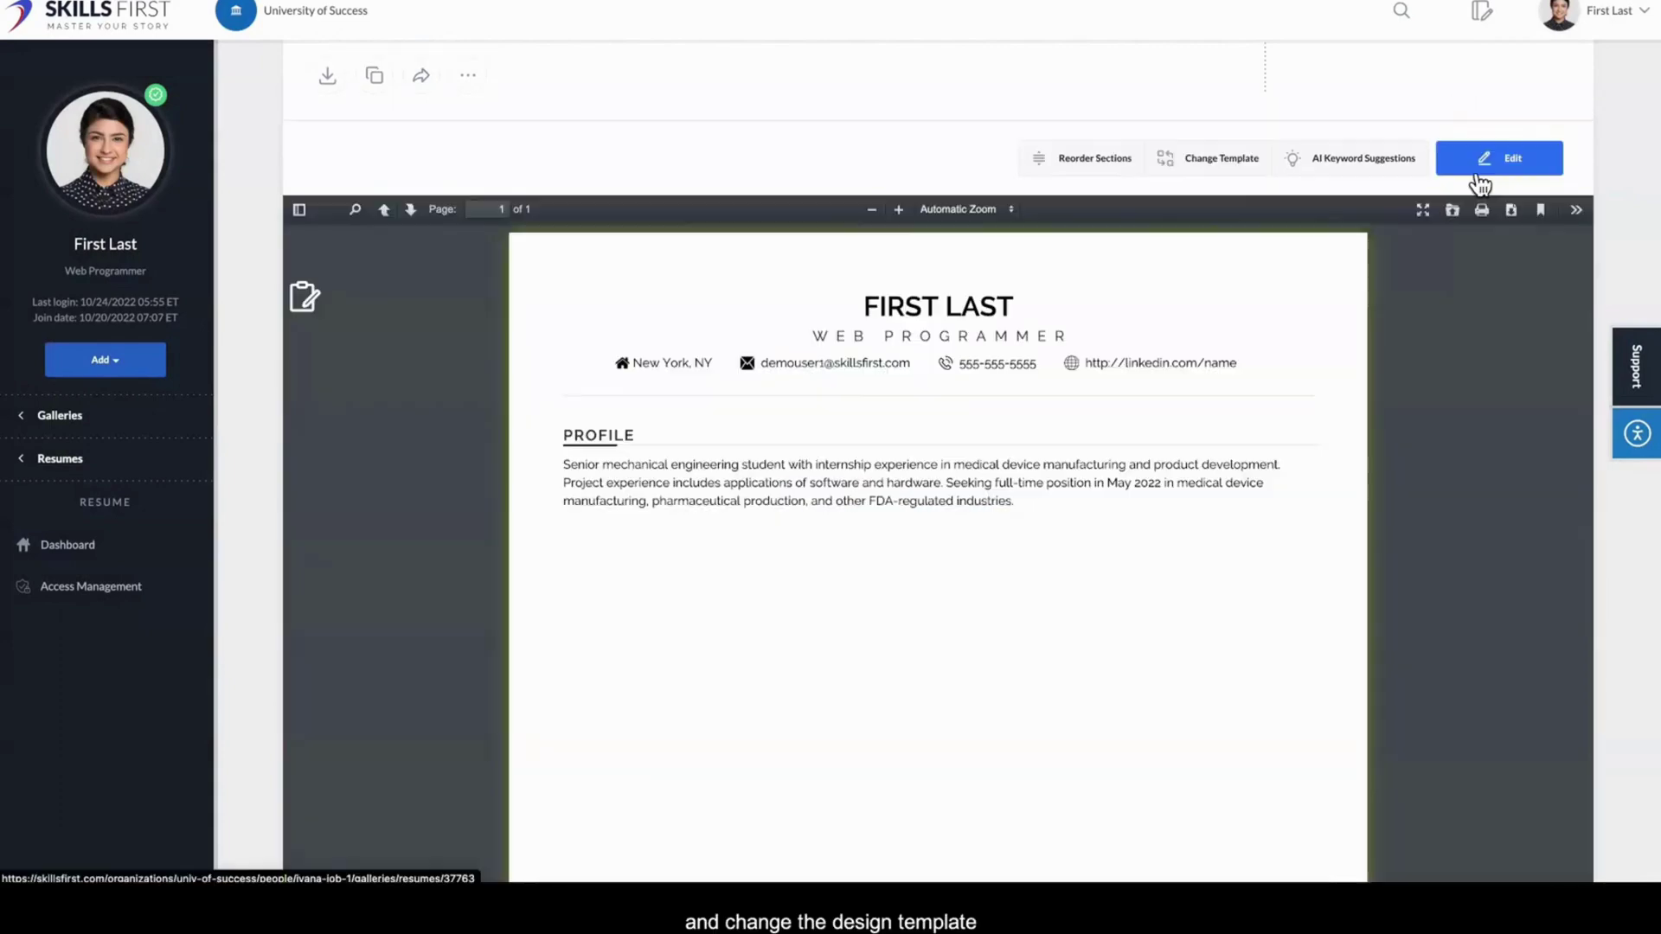
click(1218, 169)
click(1156, 251)
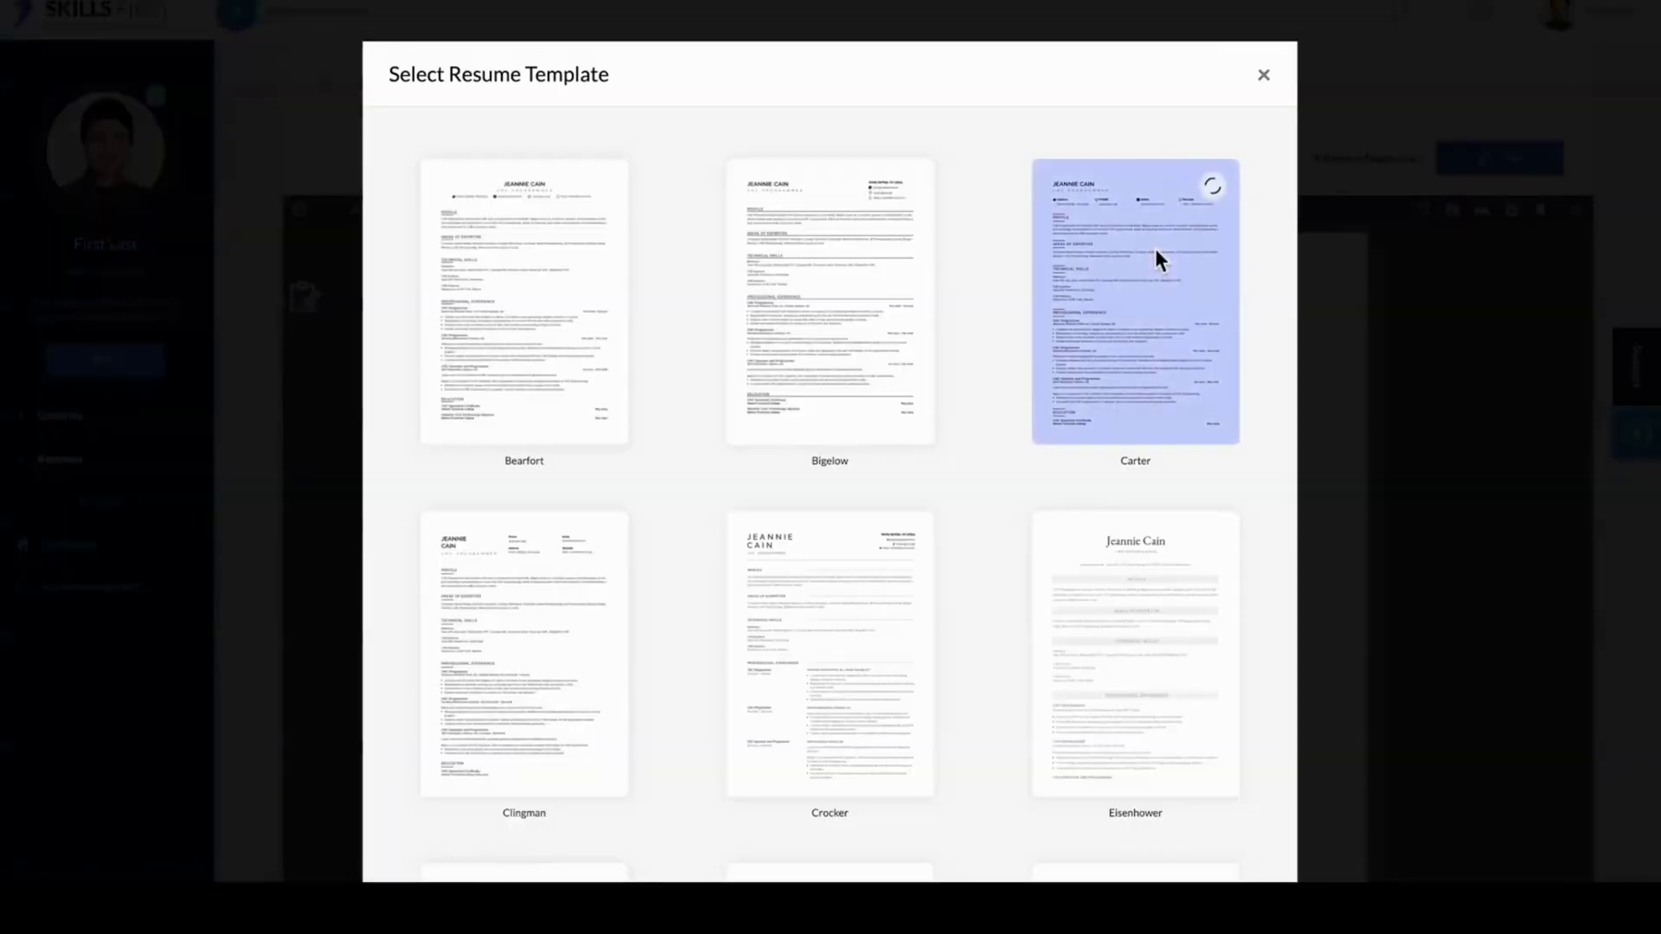
click(1342, 387)
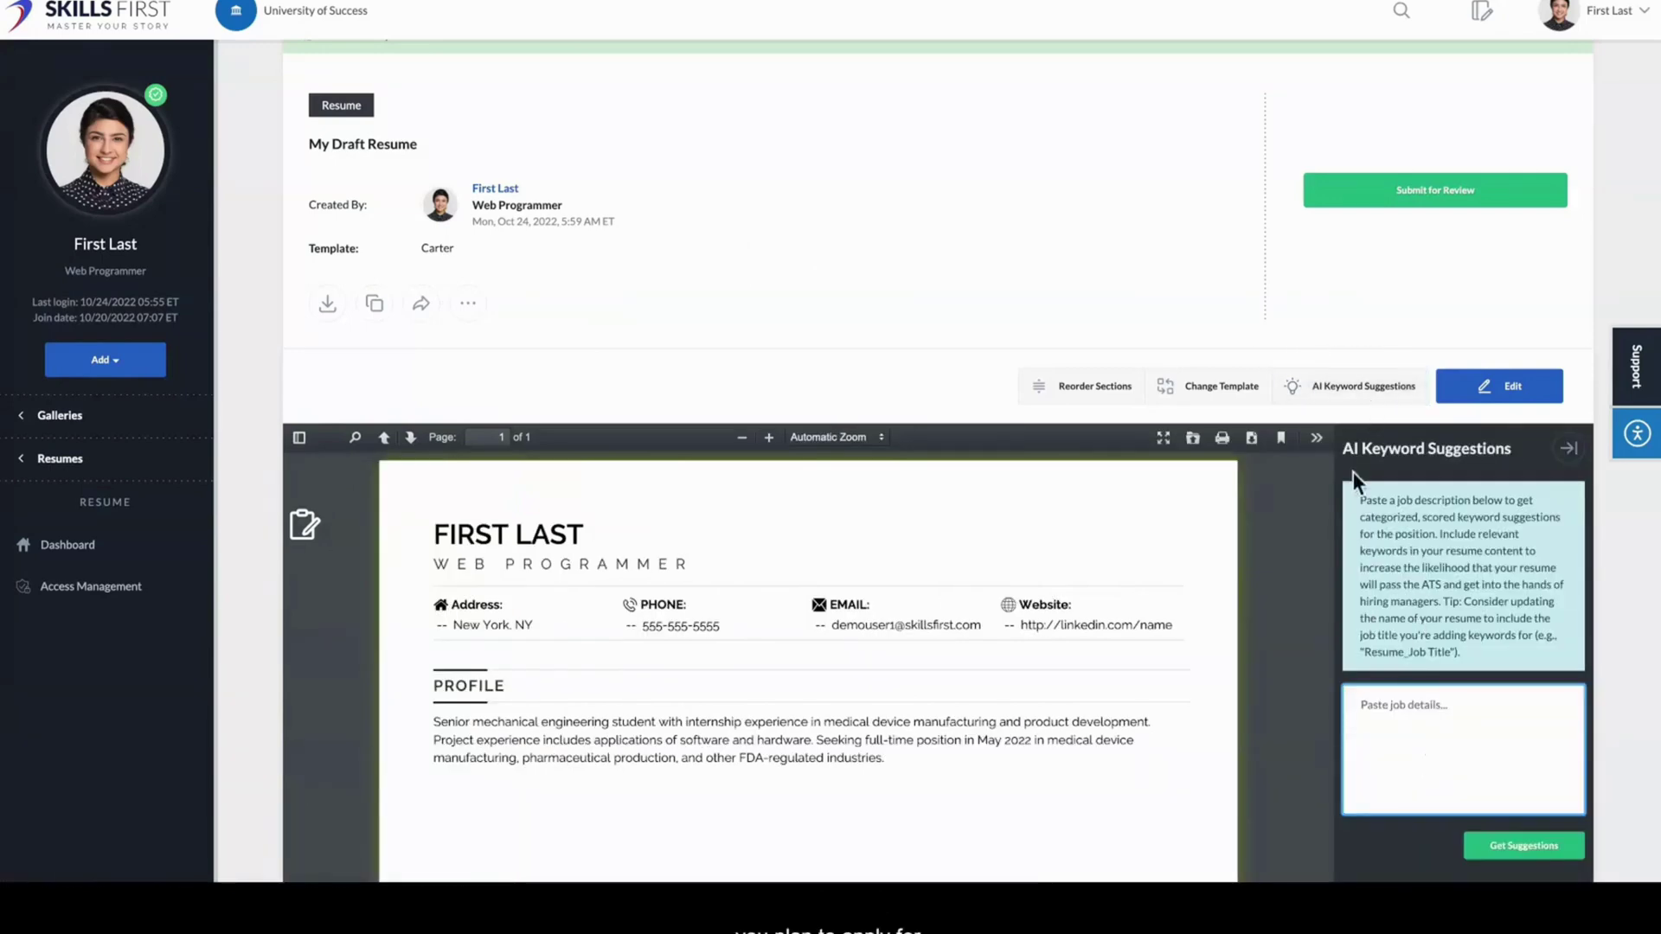
click(1354, 391)
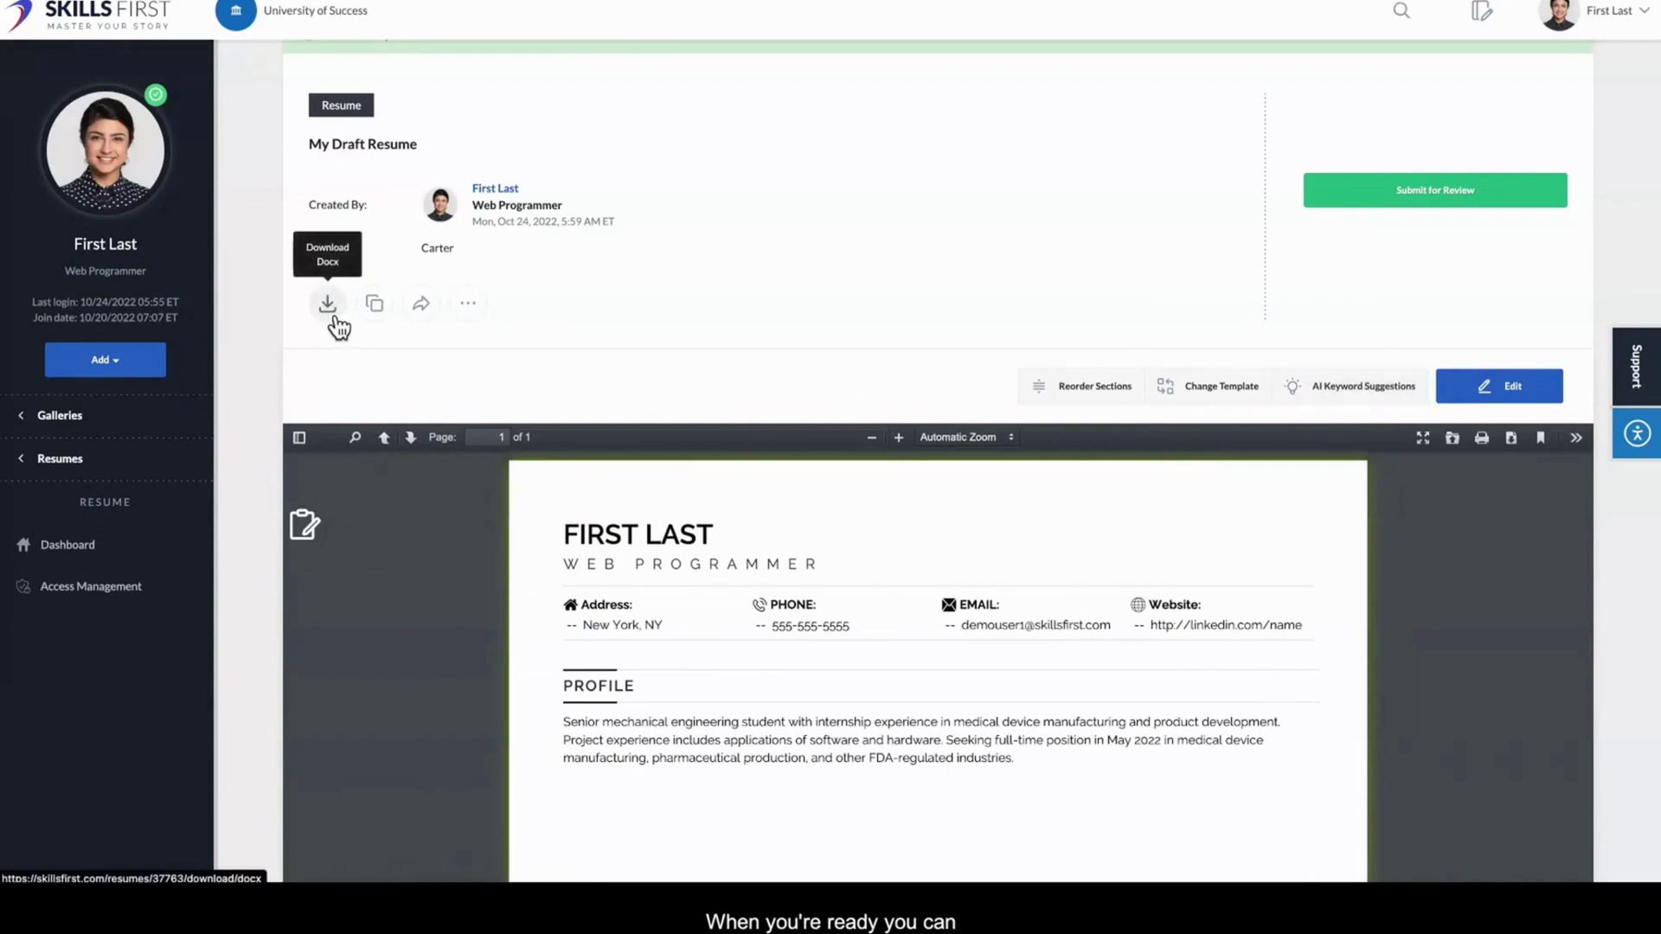
Step: Give anybody with the link Viewer access to My Draft Resume and copy the share link
click(468, 304)
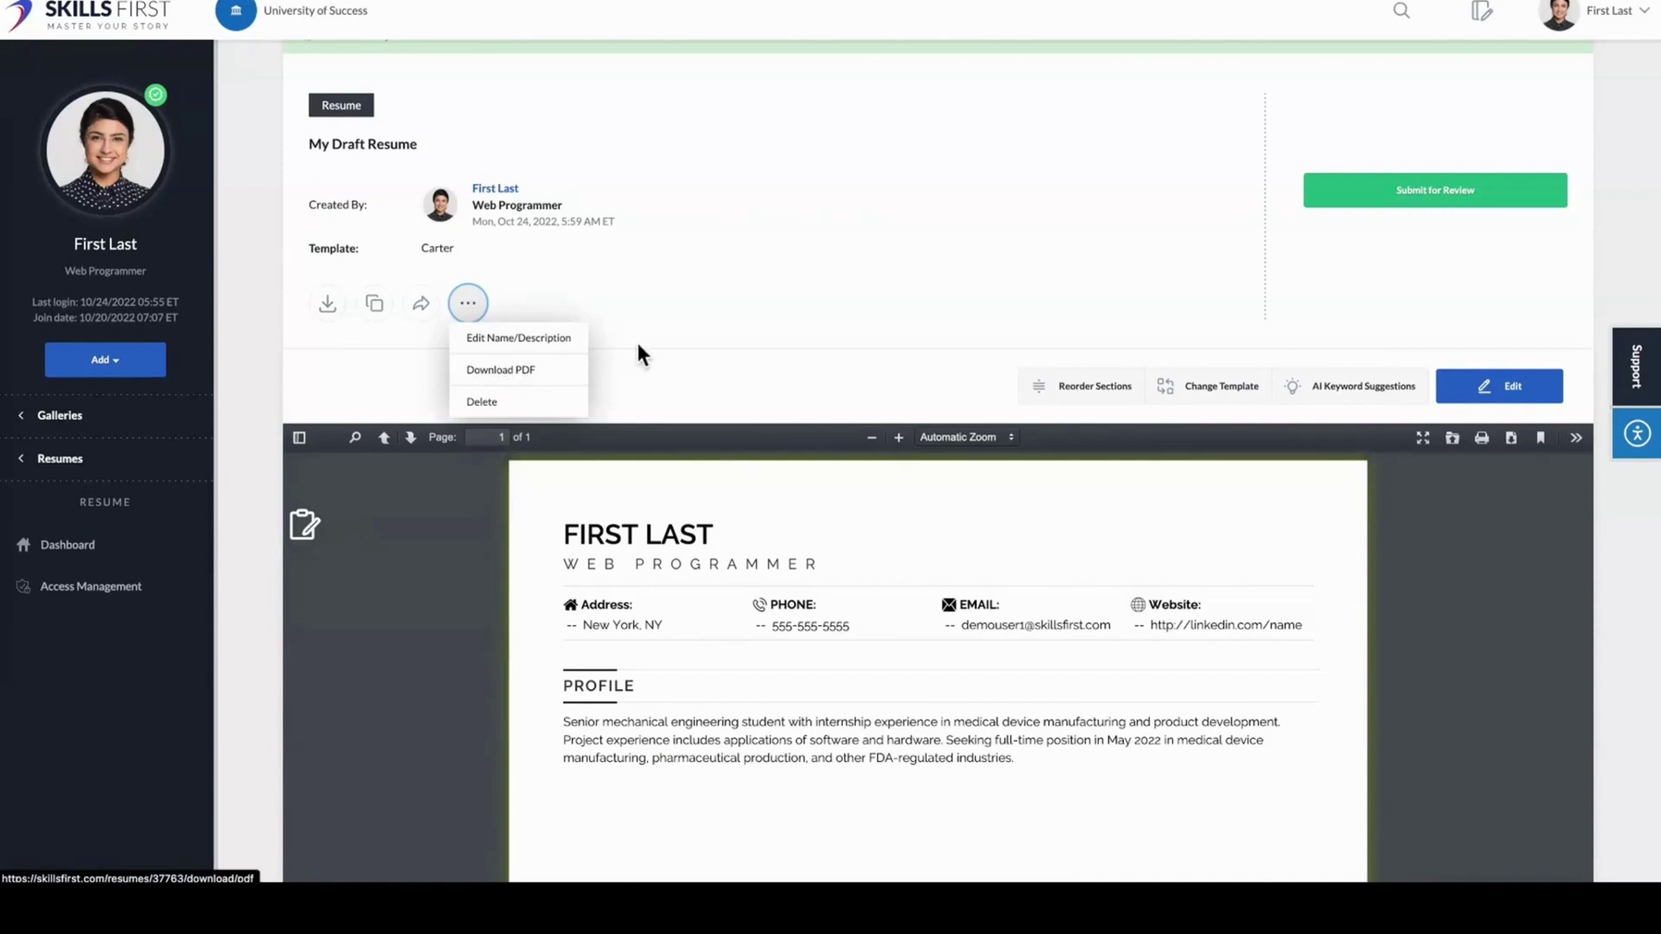
click(430, 318)
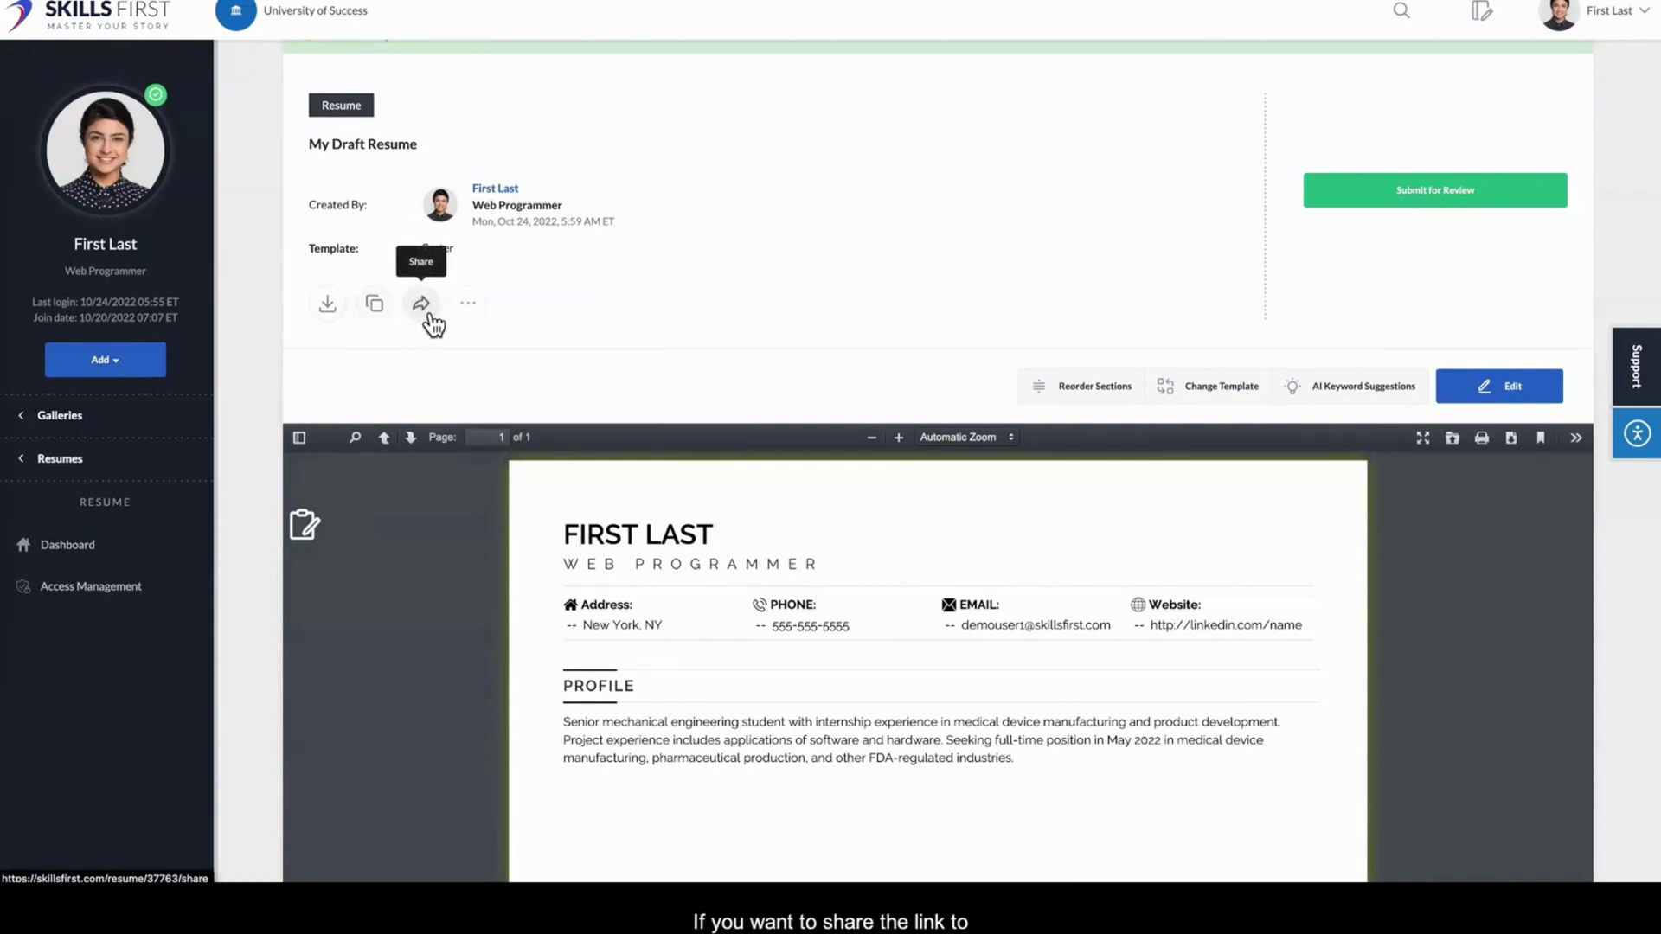
click(429, 314)
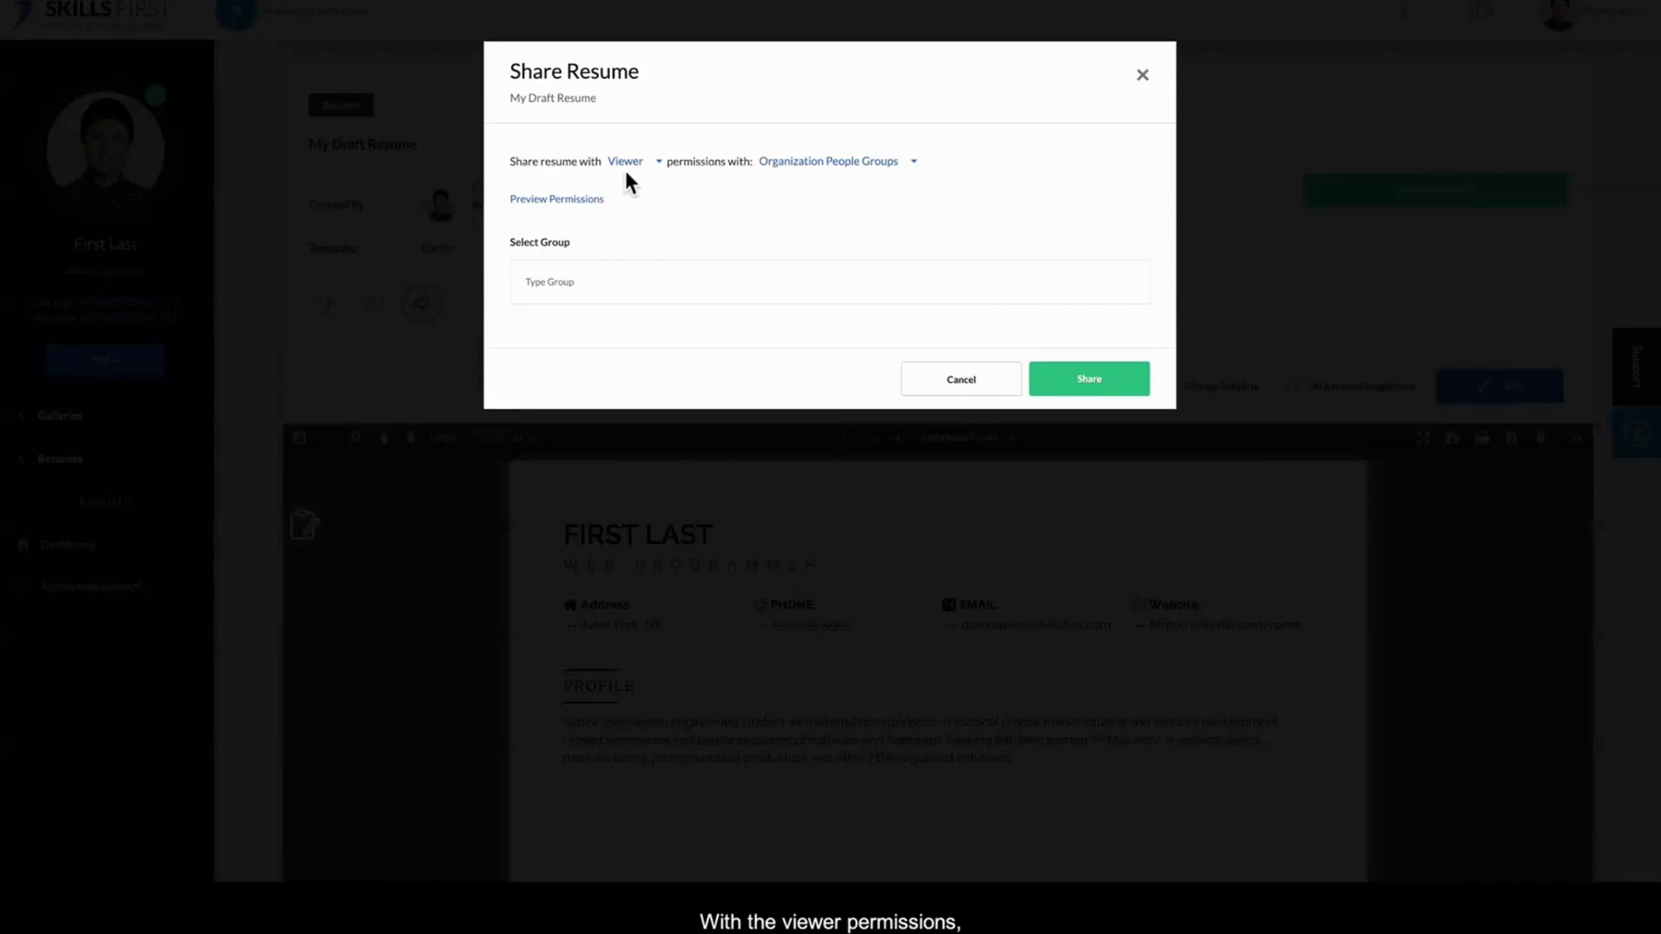
click(810, 168)
click(829, 259)
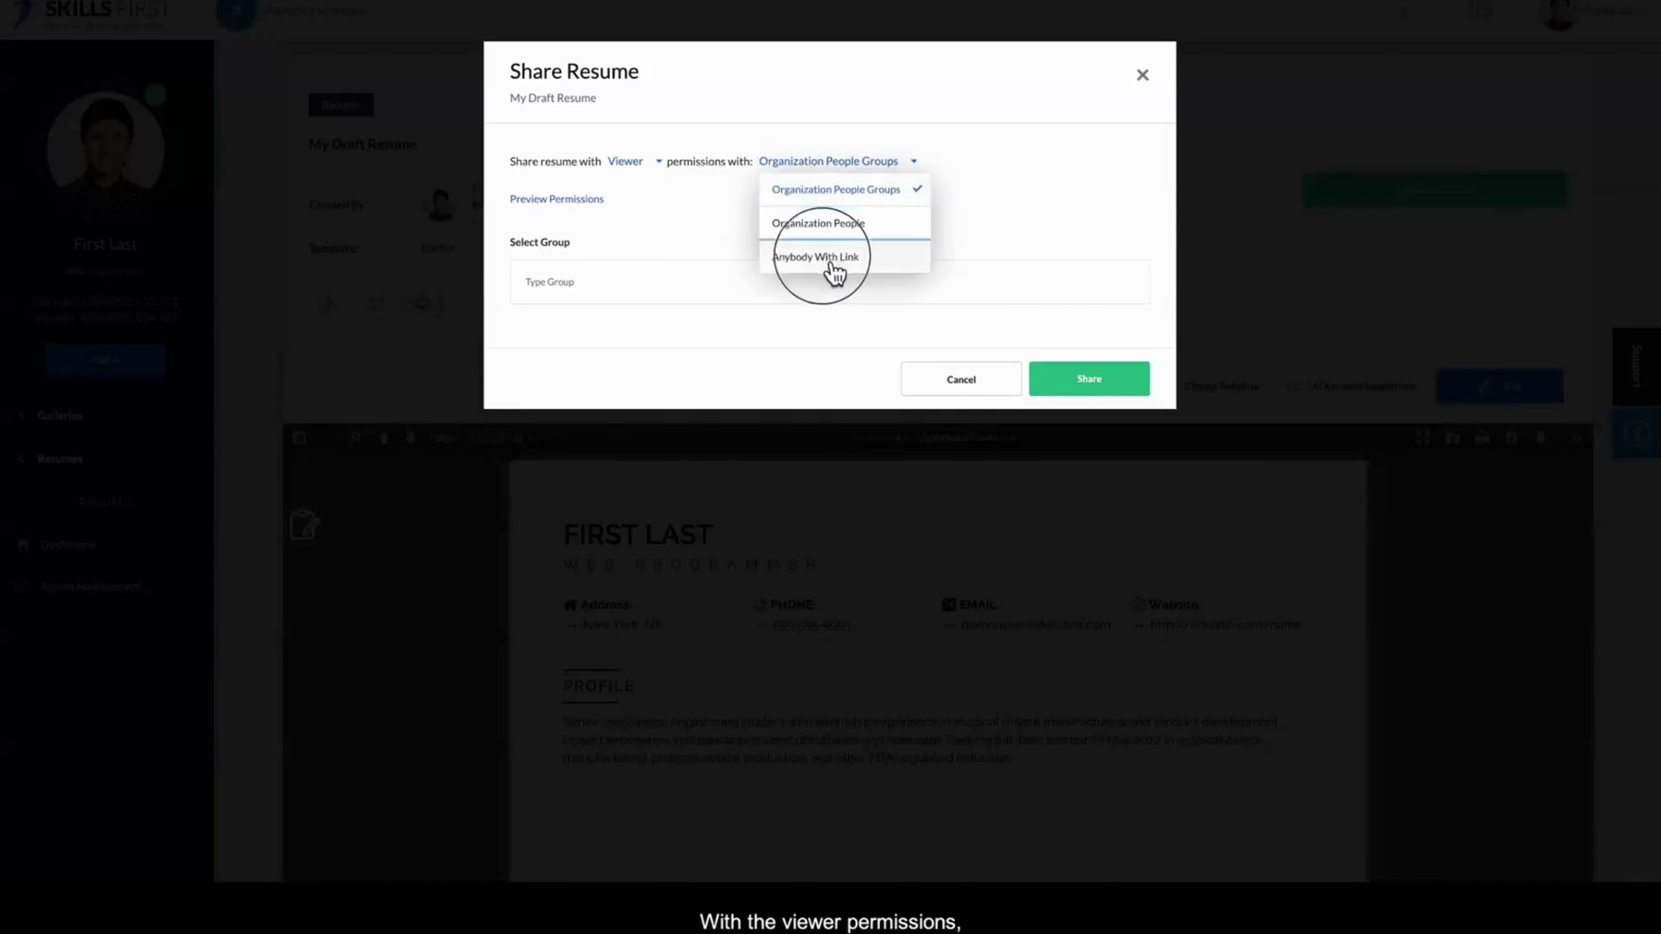
click(1114, 360)
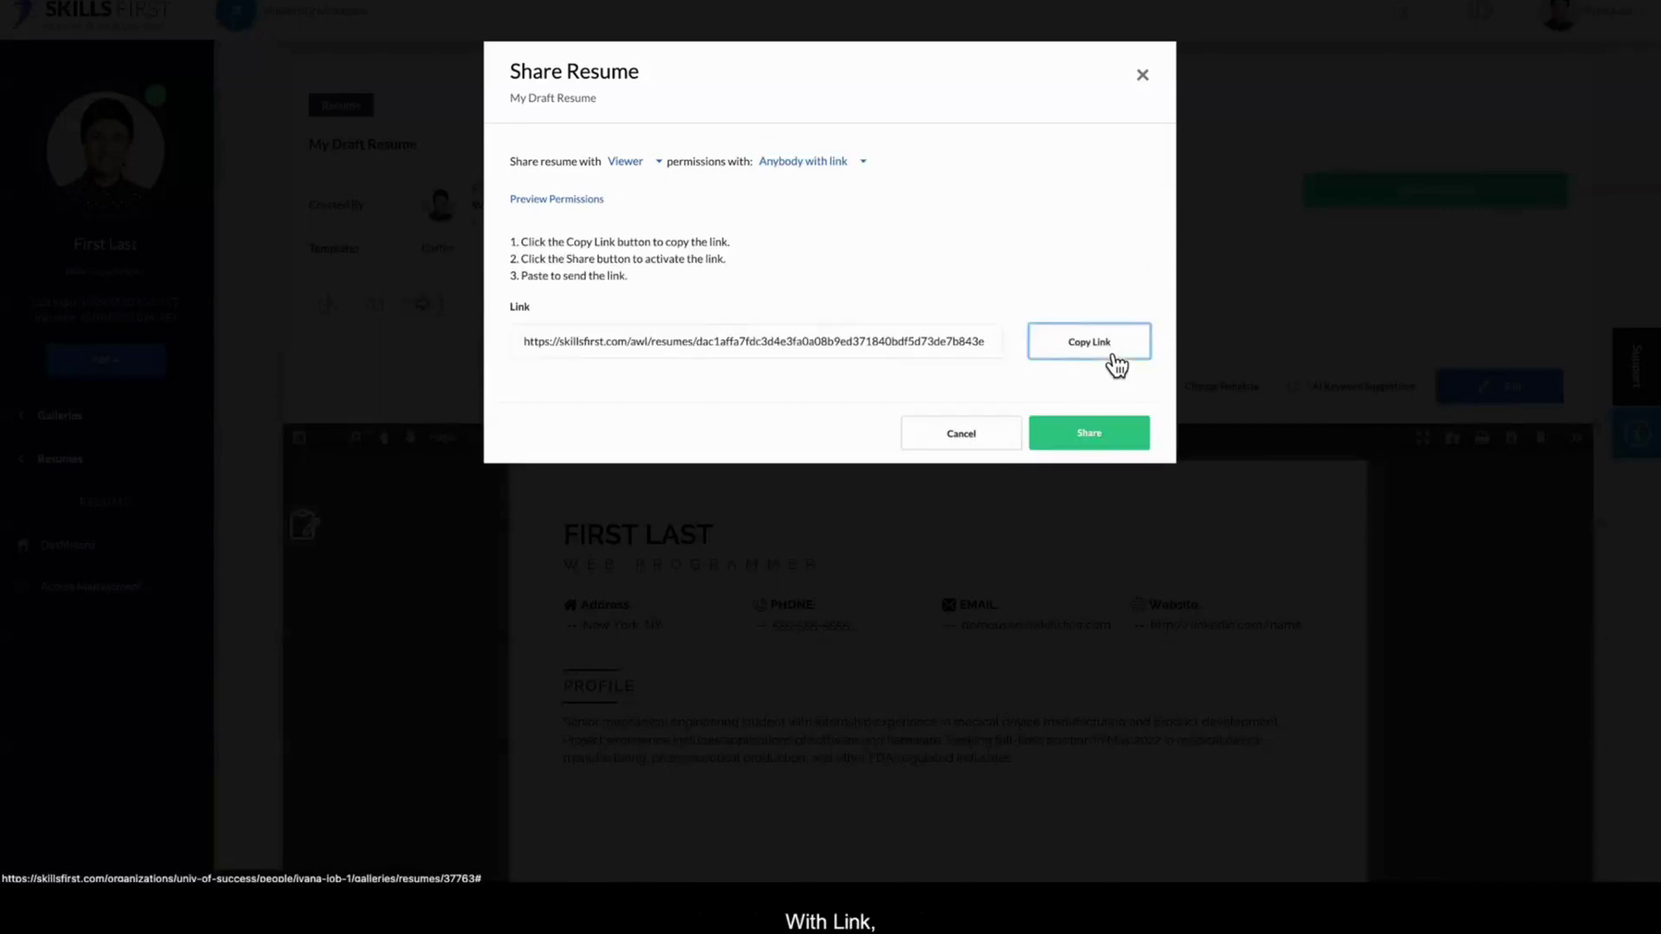
click(1113, 435)
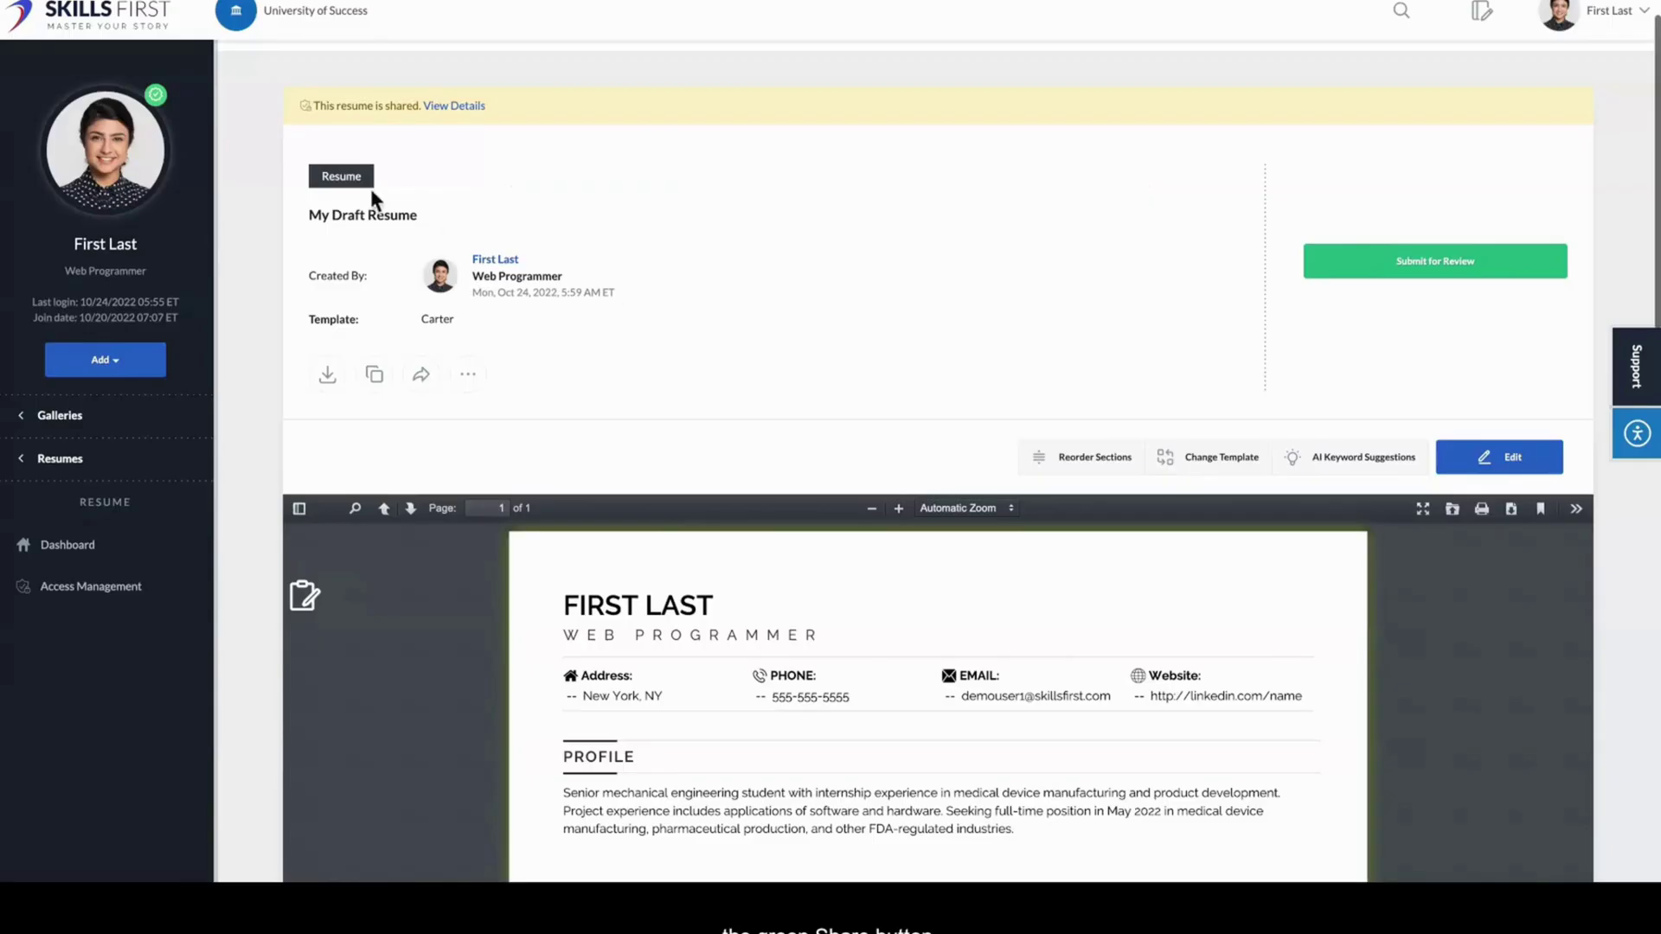
Step: Open the share details for My Draft Resume and reveal the Remove Permission option for the Viewer link
click(464, 118)
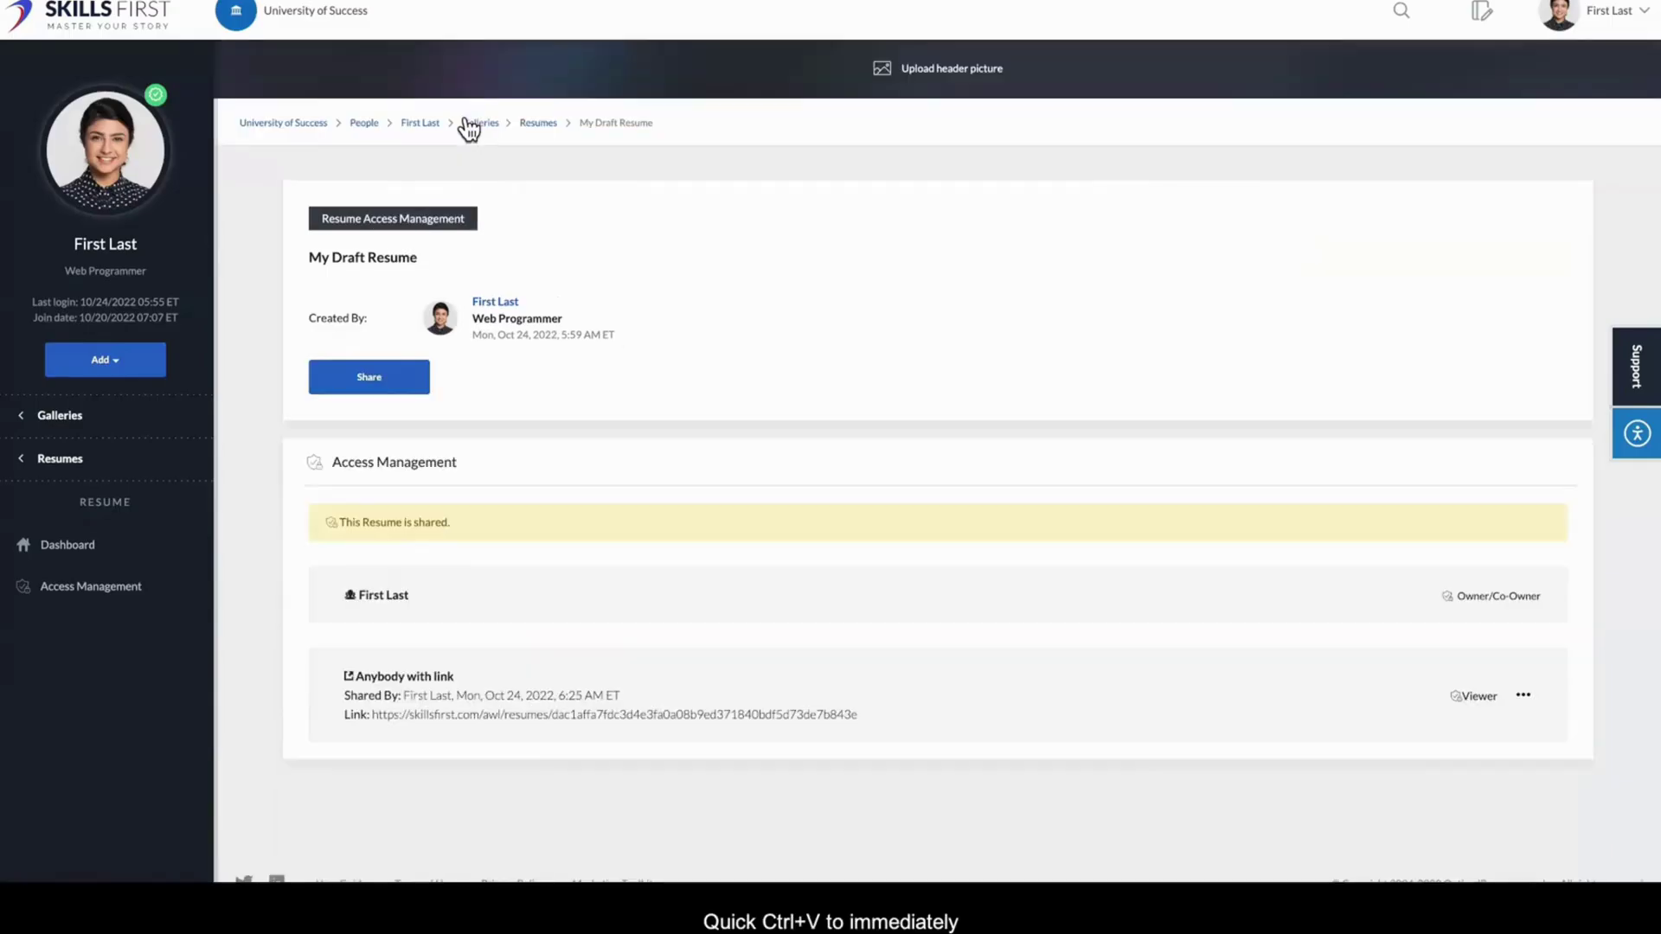
scroll(645, 437, down, 1)
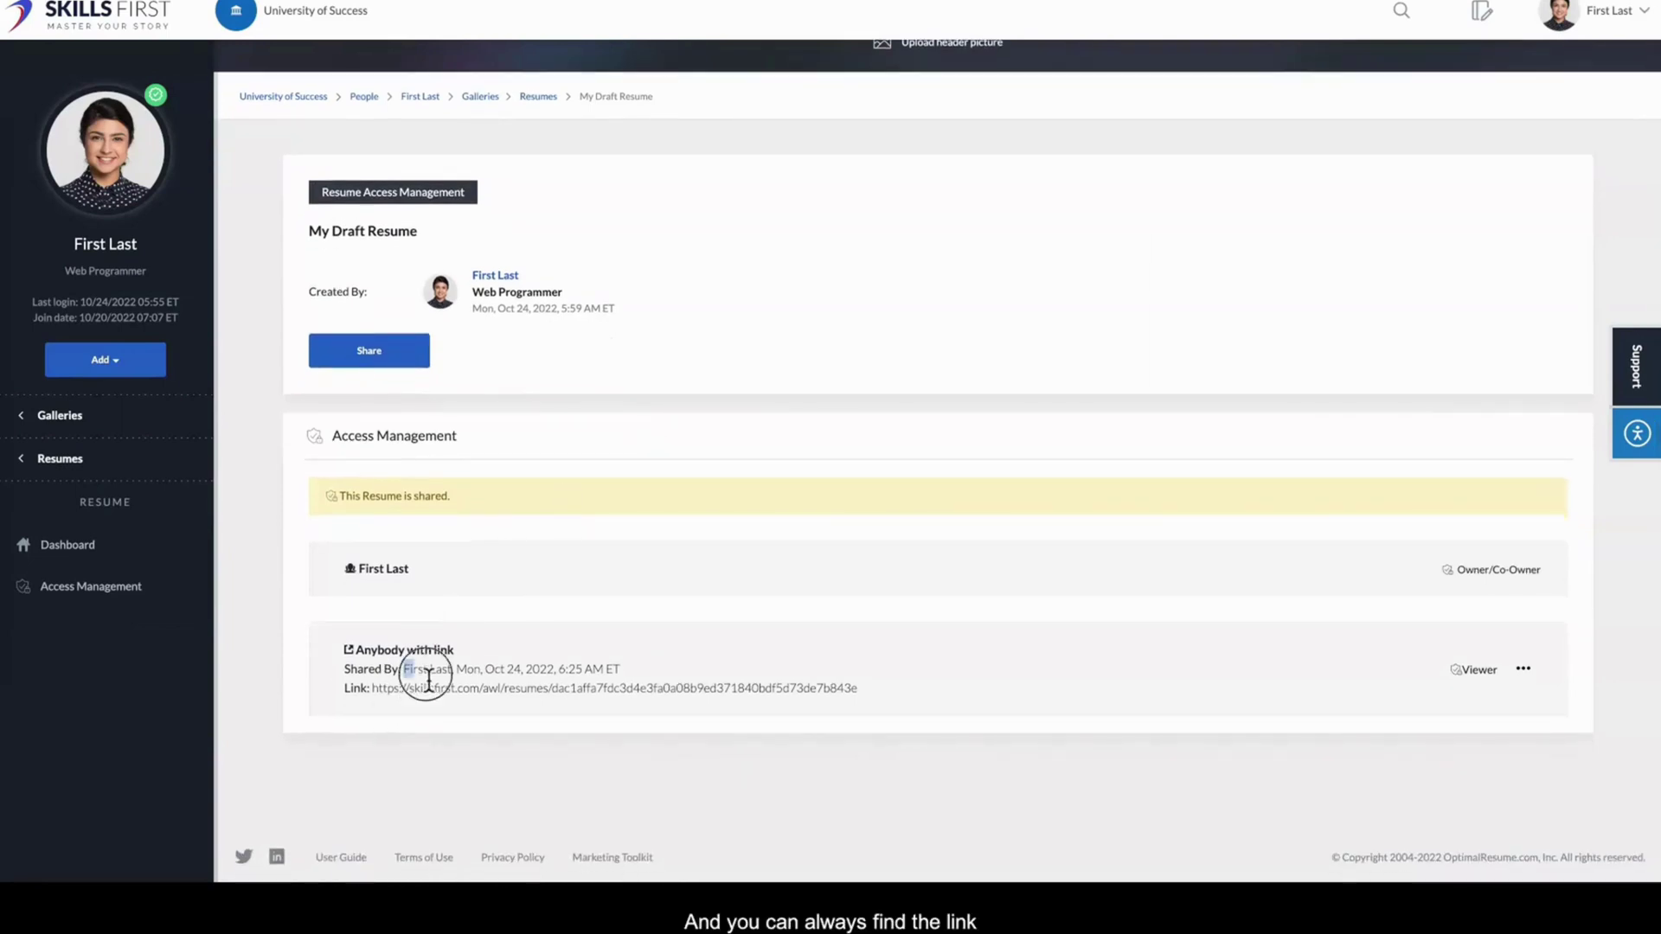
drag(427, 673, 1019, 694)
click(1064, 698)
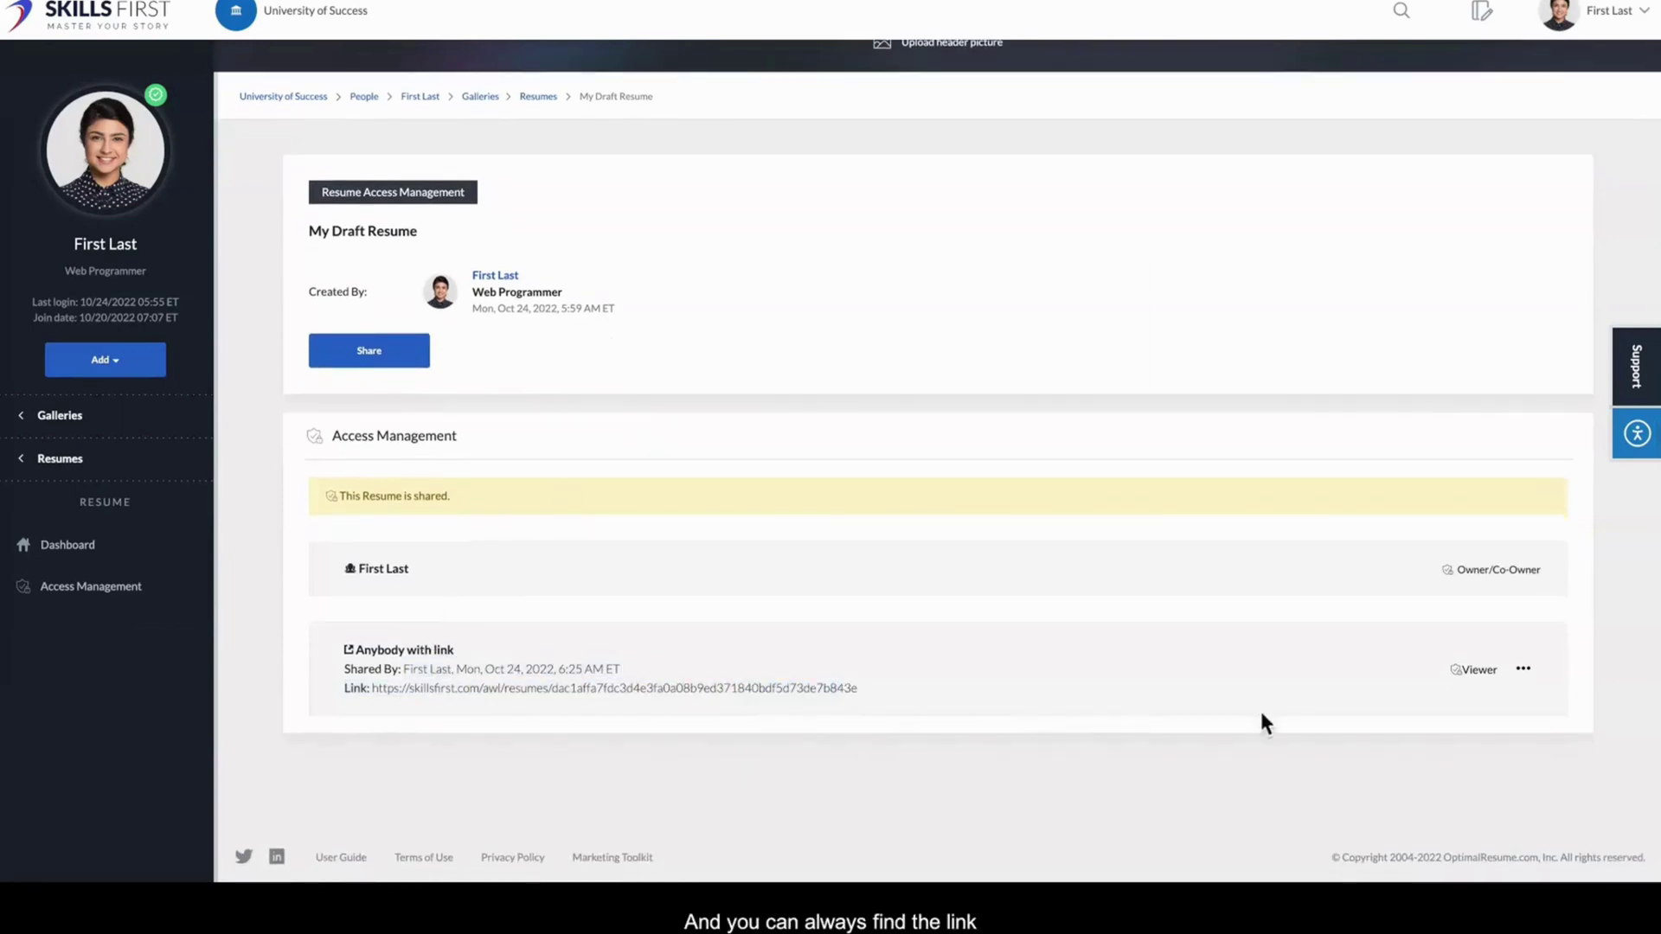
click(1525, 675)
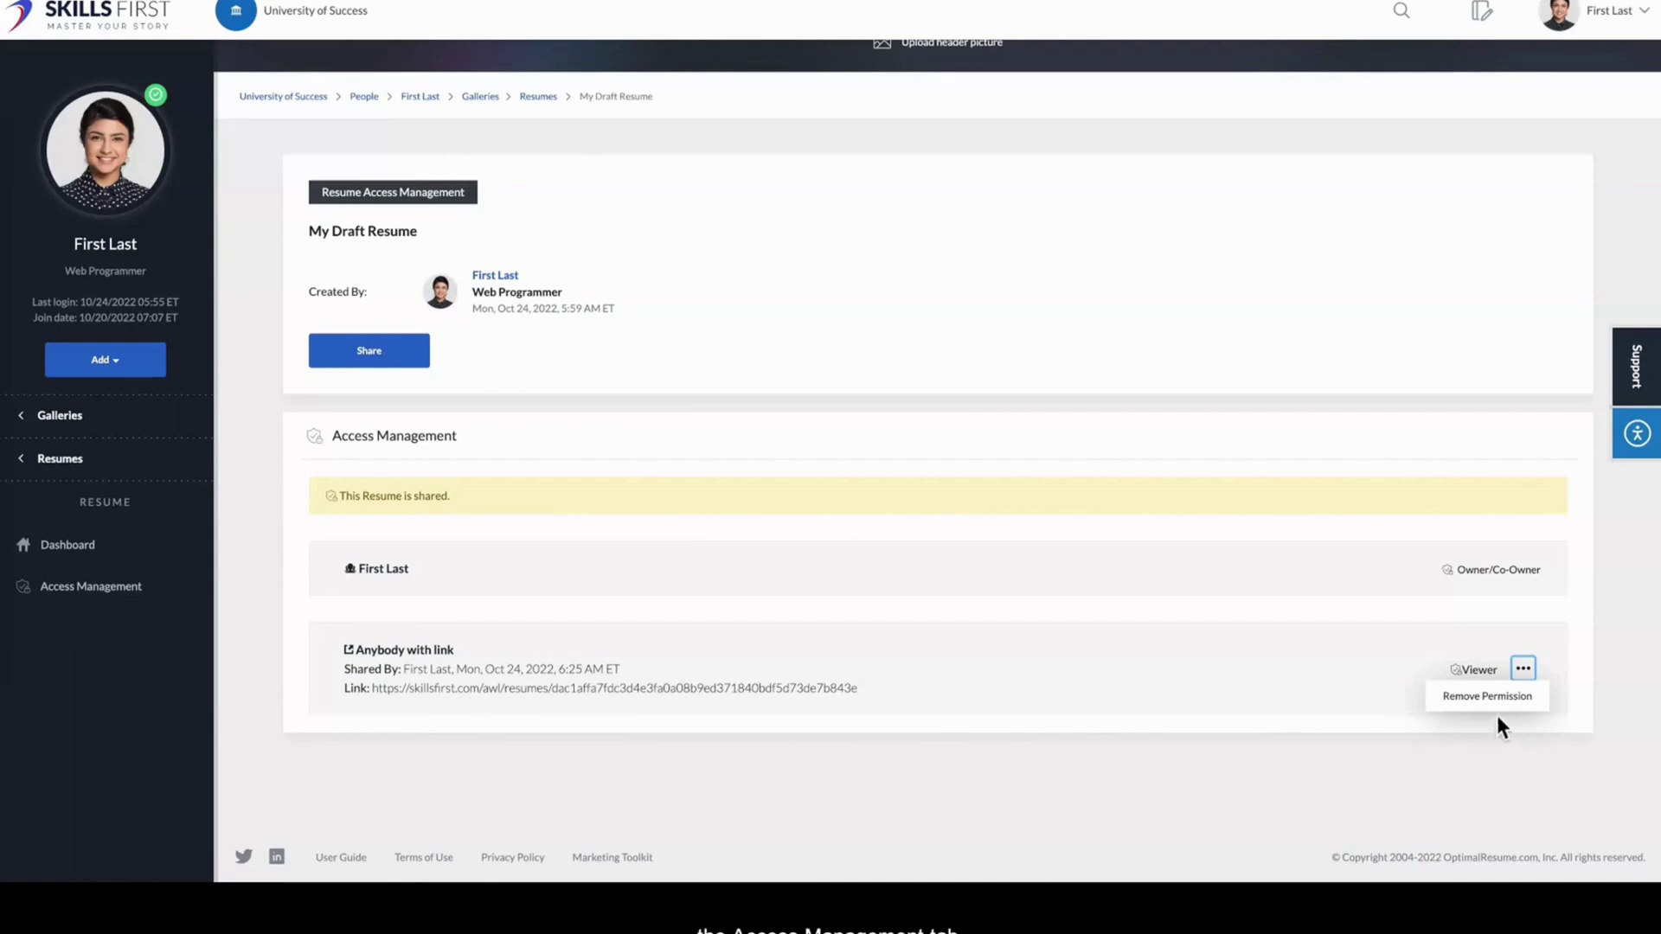